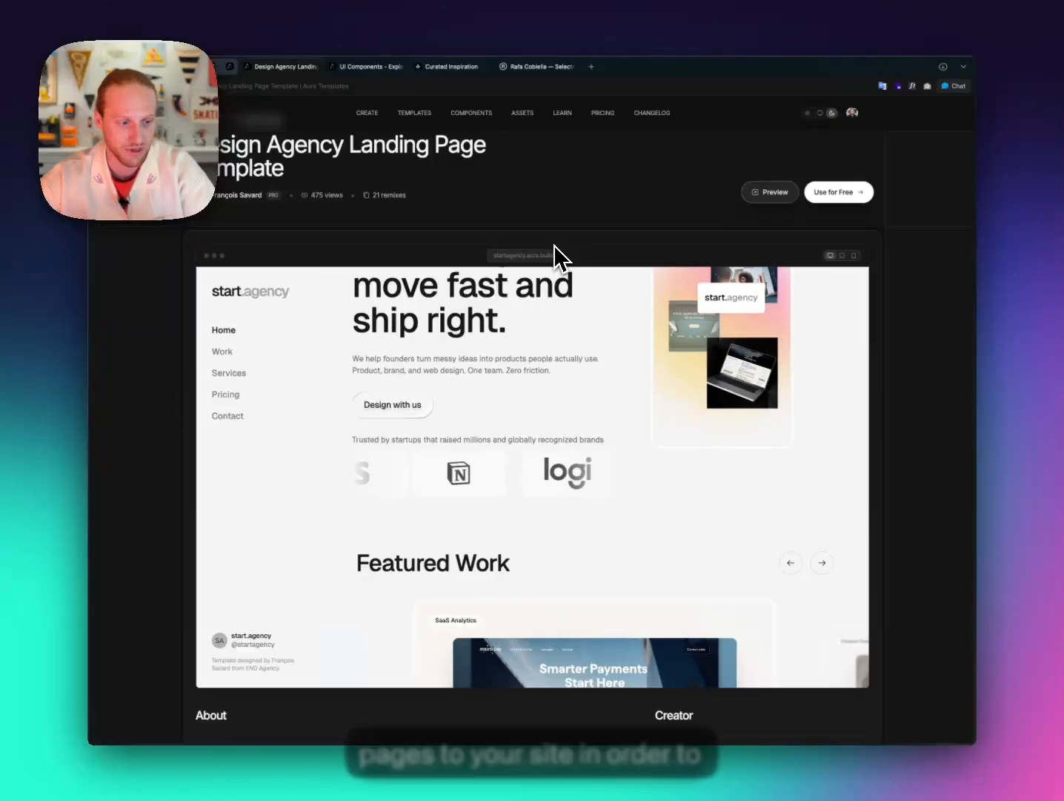
Scroll through the Design Agency Landing Page Template preview to review its sections.
scroll(531, 338, up, 3)
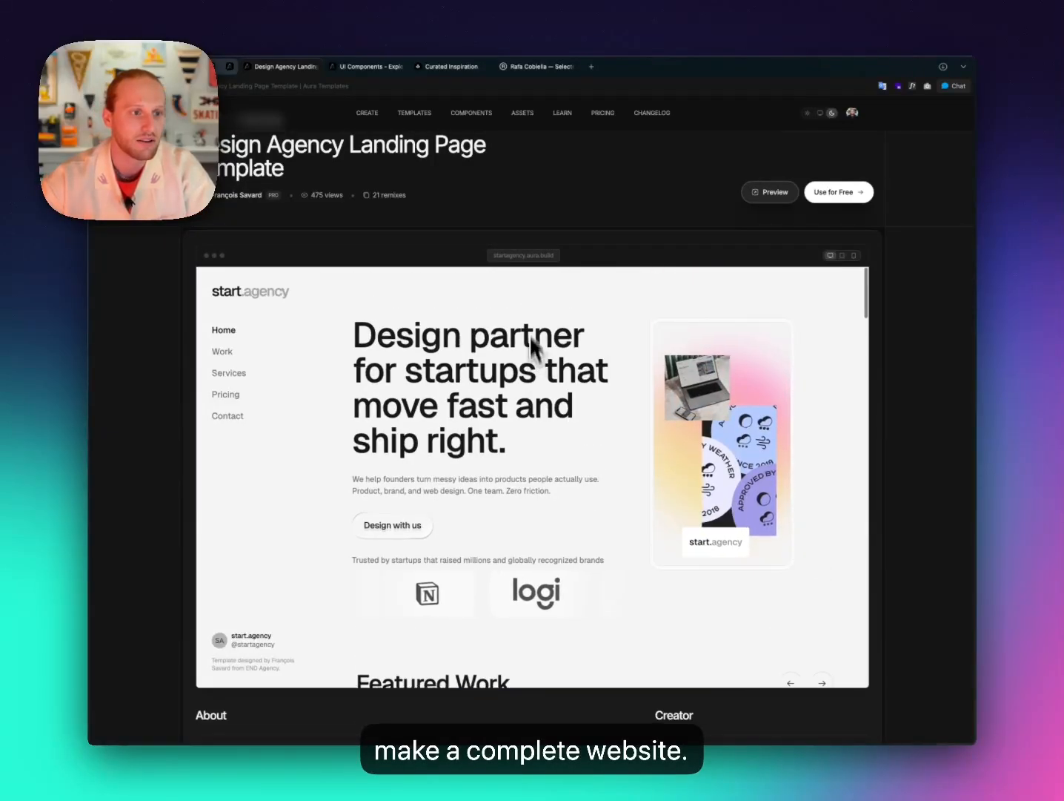
scroll(491, 189, up, 1)
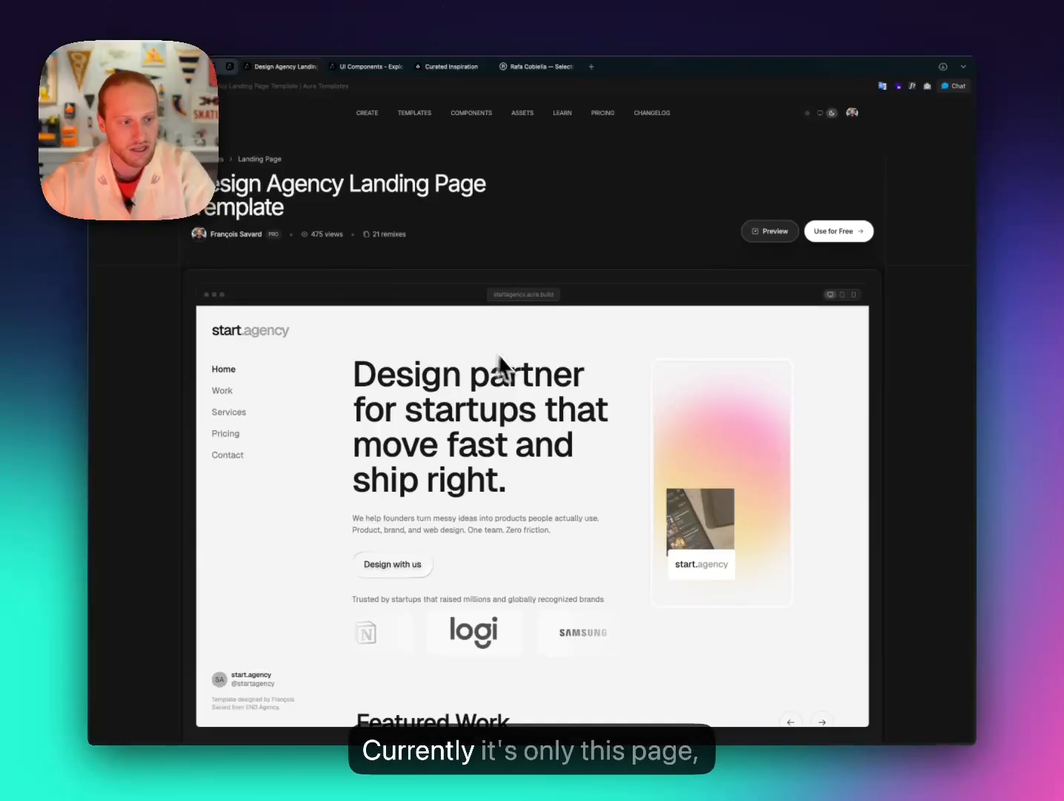
scroll(433, 460, down, 5)
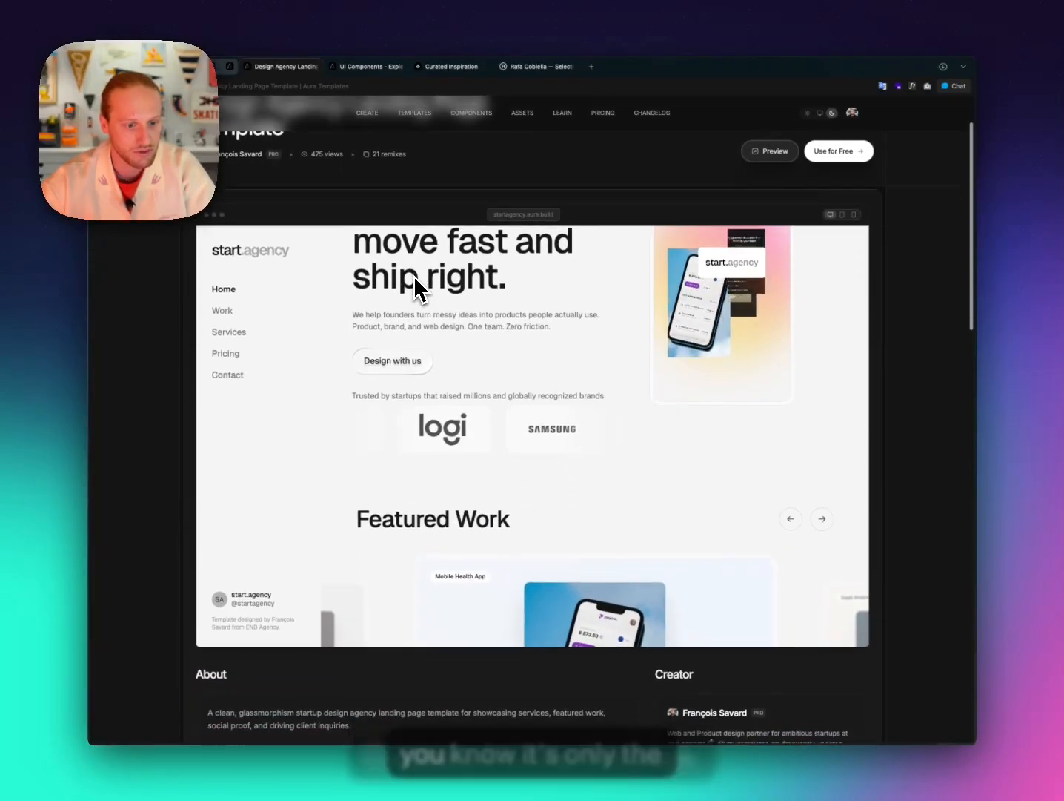
scroll(434, 395, down, 10)
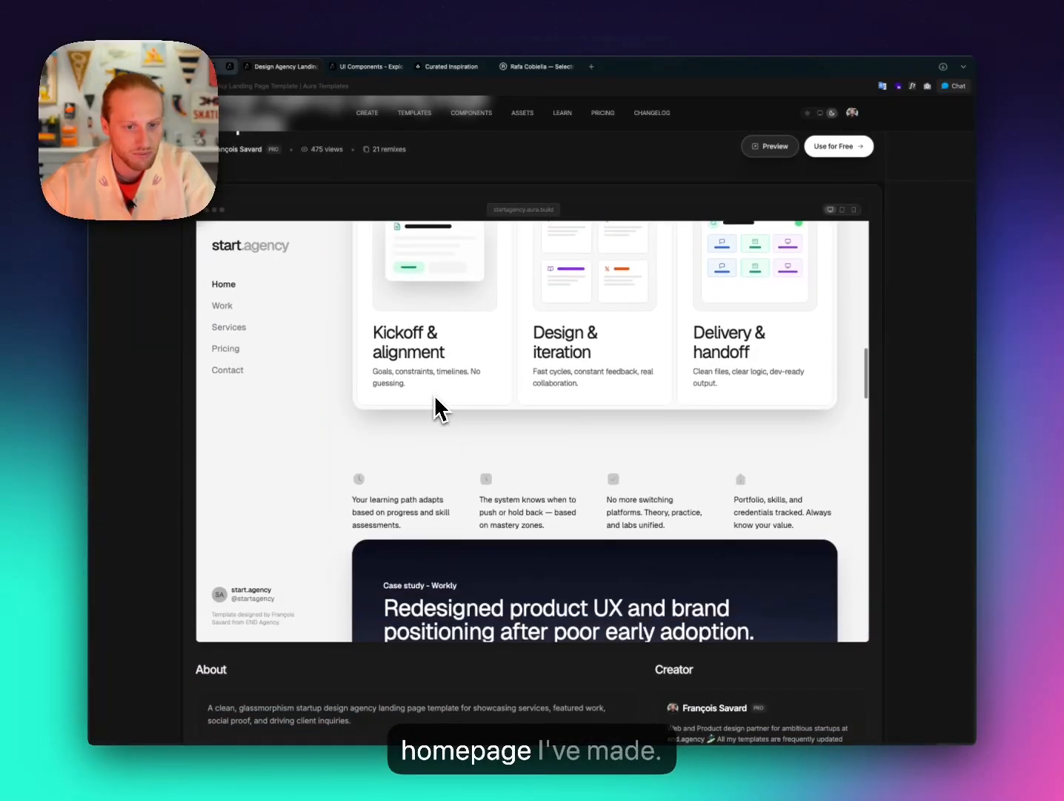
scroll(436, 407, down, 10)
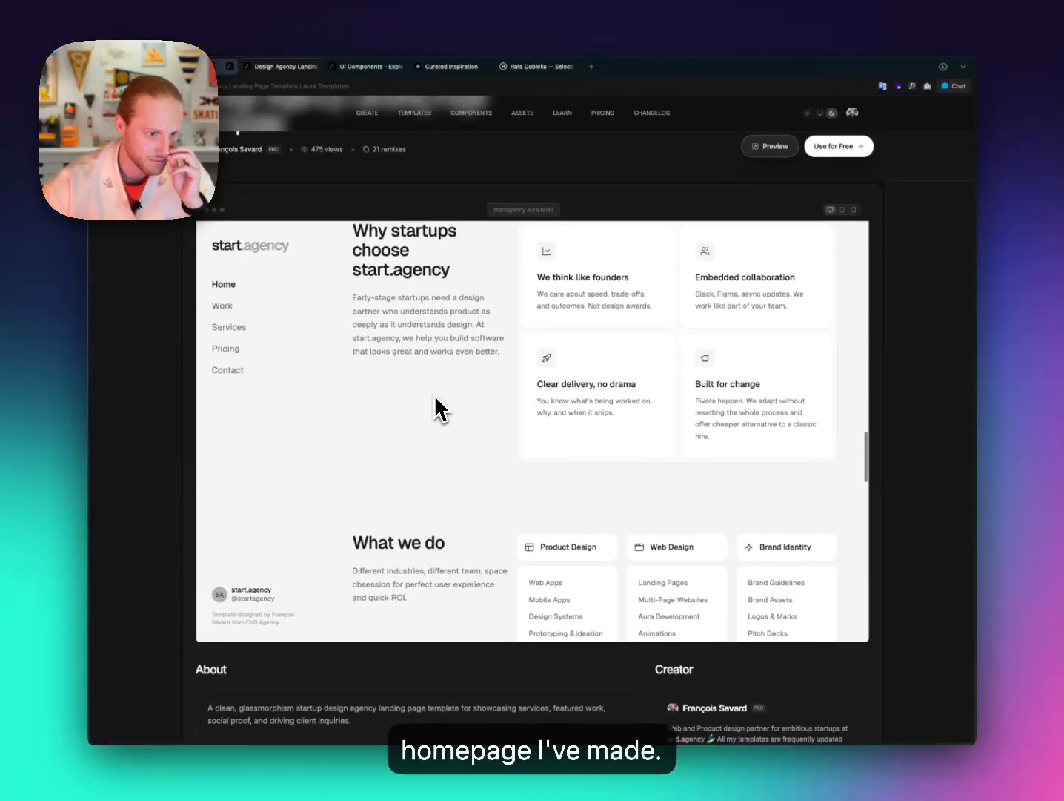
scroll(435, 399, down, 5)
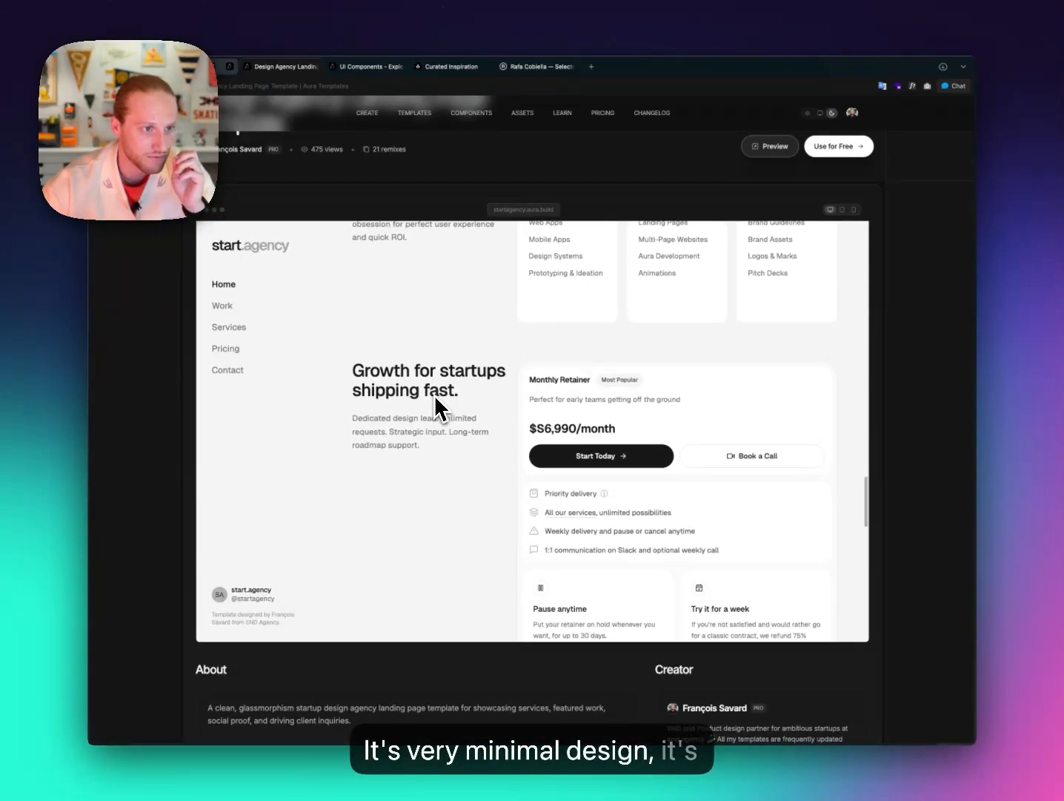
scroll(435, 404, down, 8)
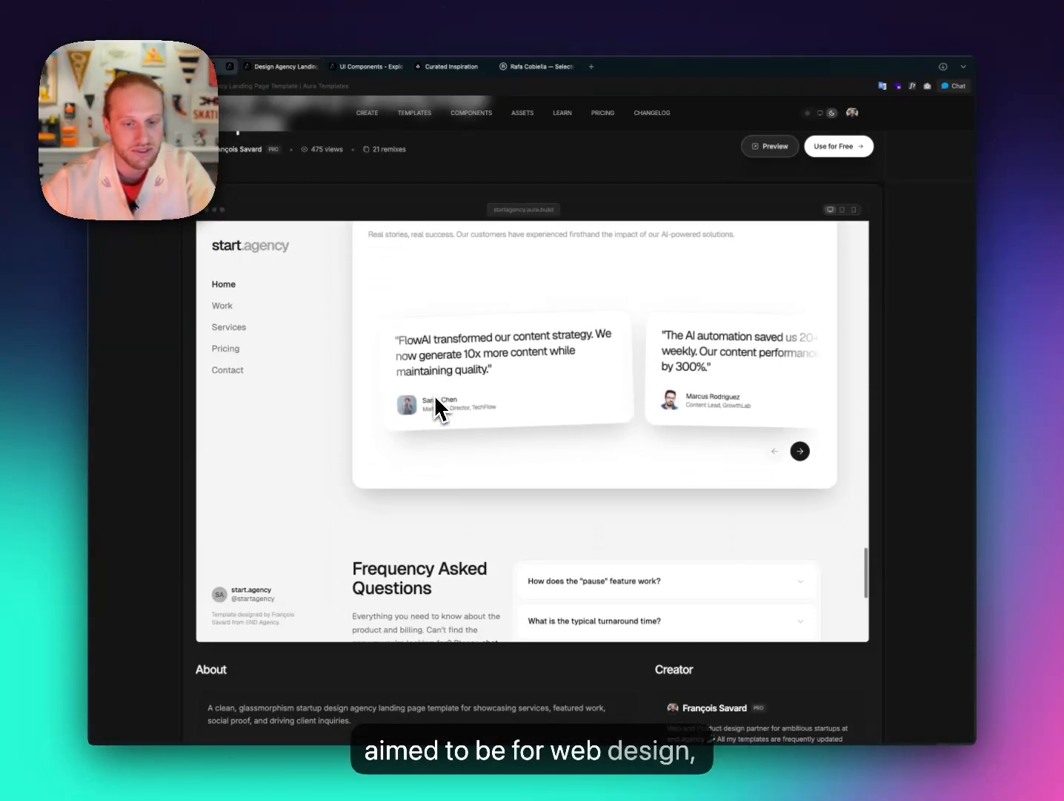
scroll(435, 401, down, 3)
scroll(435, 400, down, 3)
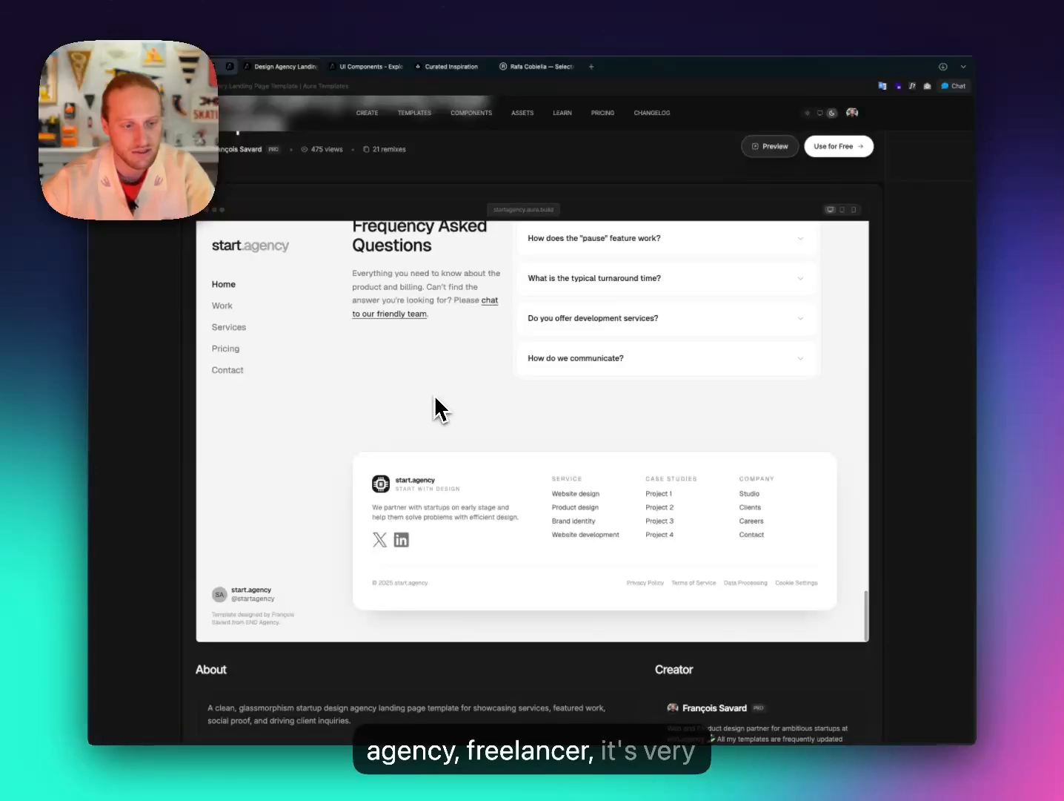
scroll(434, 399, up, 20)
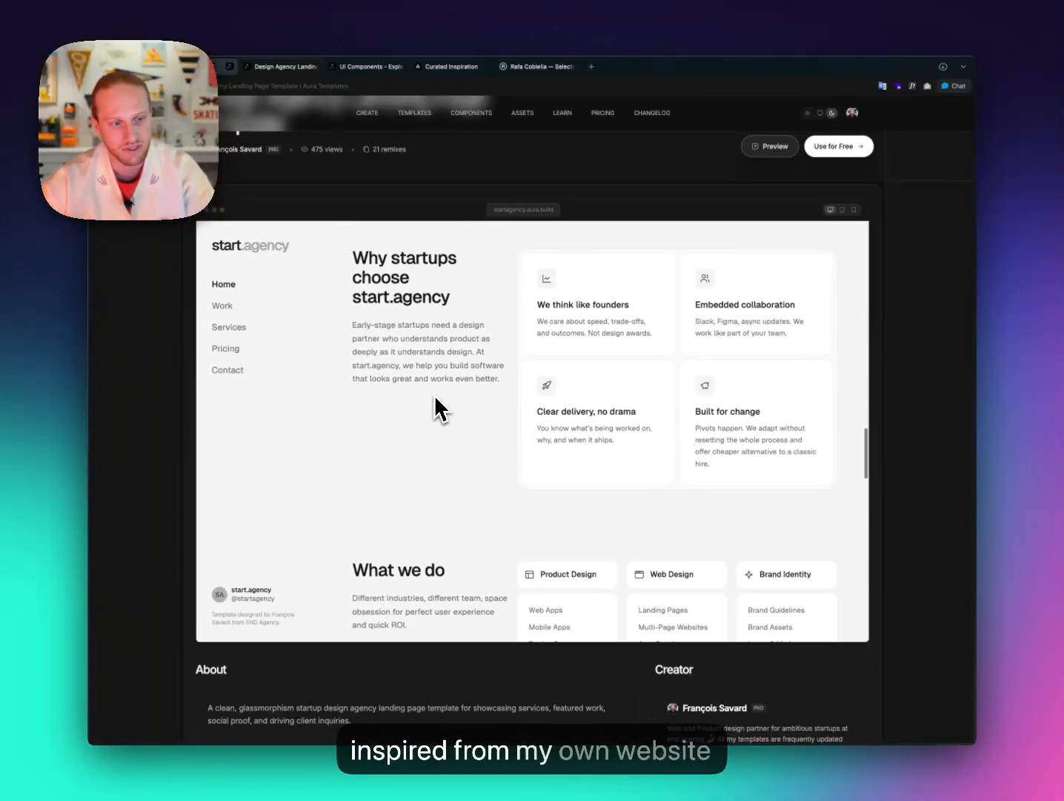
scroll(435, 398, up, 10)
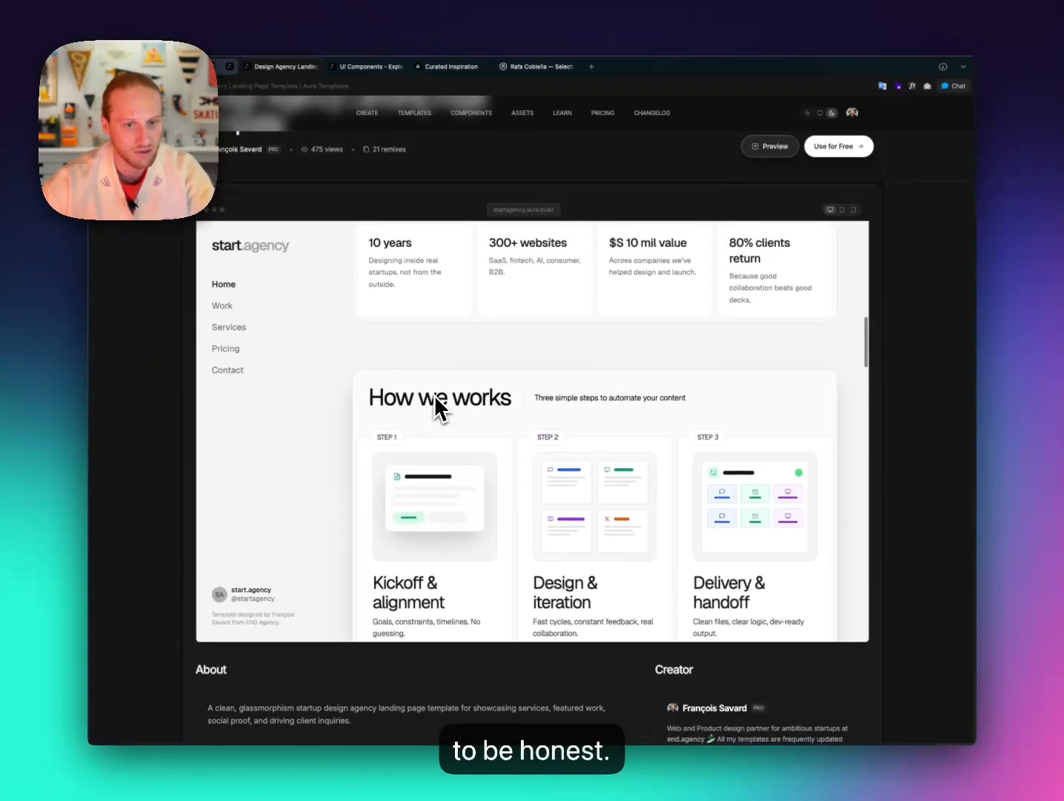
scroll(435, 399, up, 10)
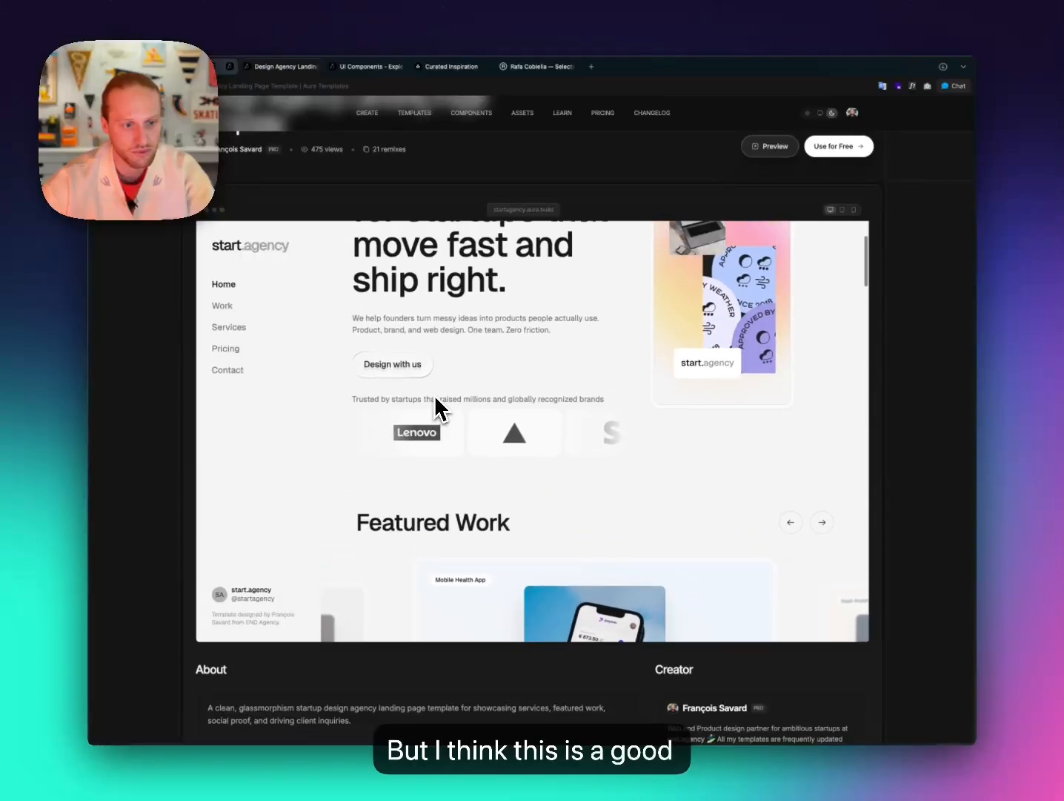
scroll(434, 401, up, 3)
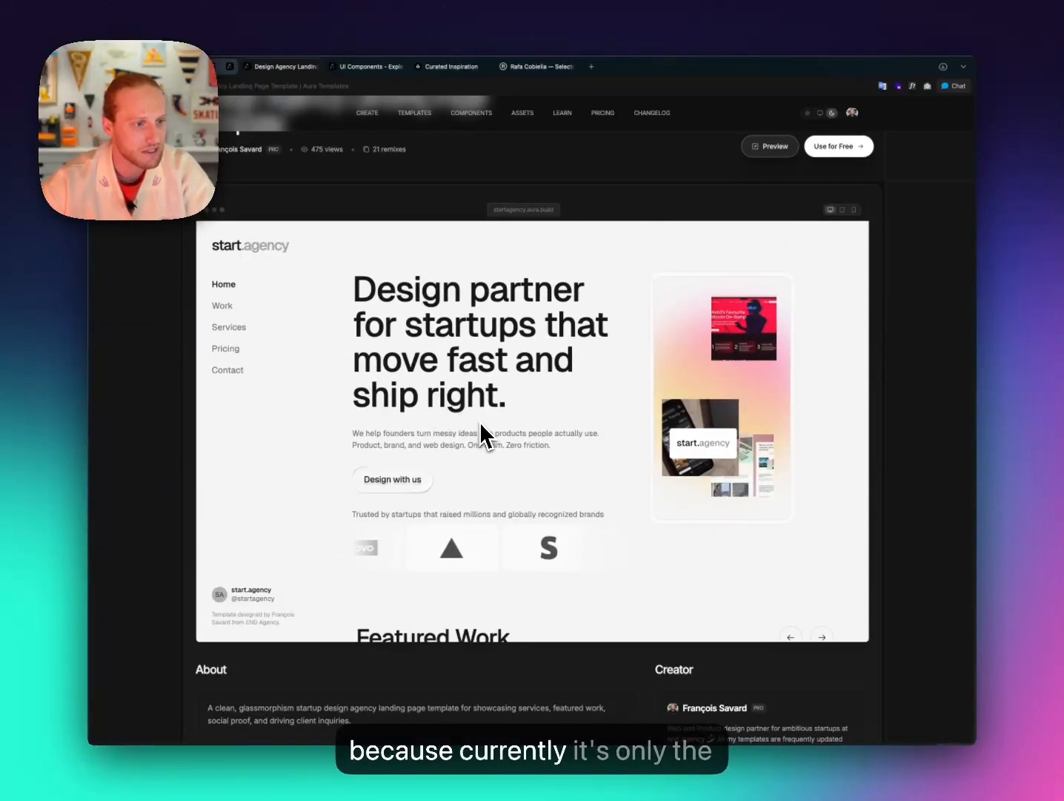
scroll(504, 329, up, 3)
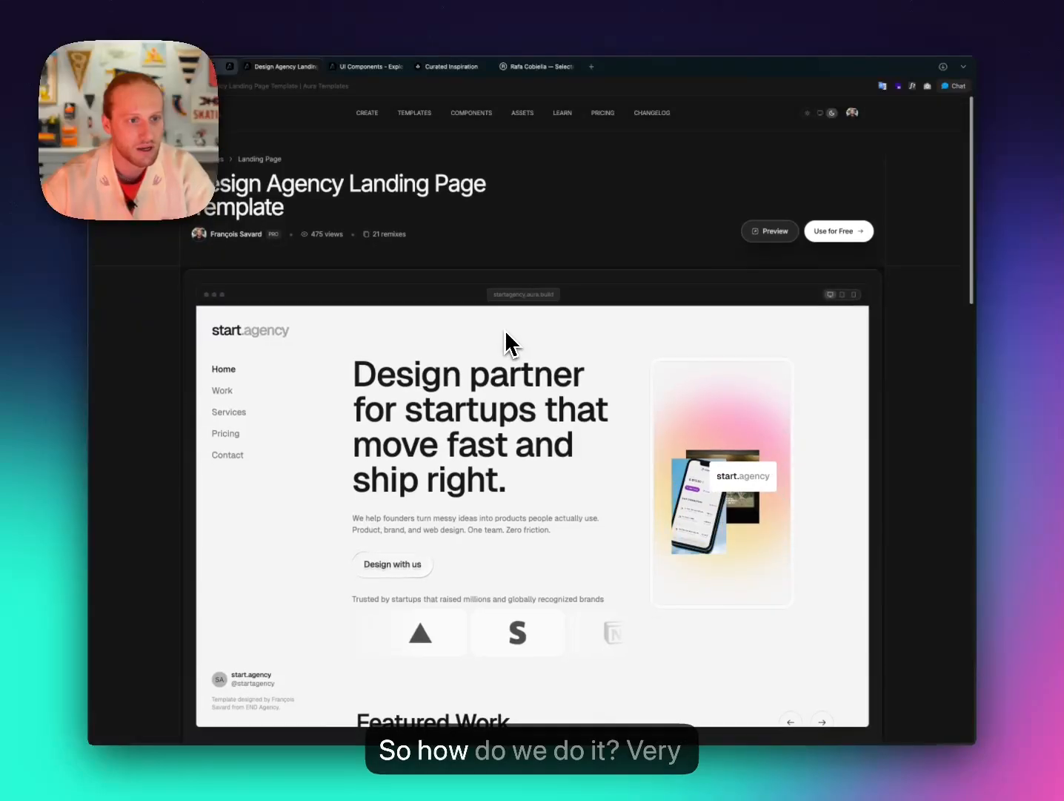
Remix the full template into an editable project, then widen the browser window.
click(834, 235)
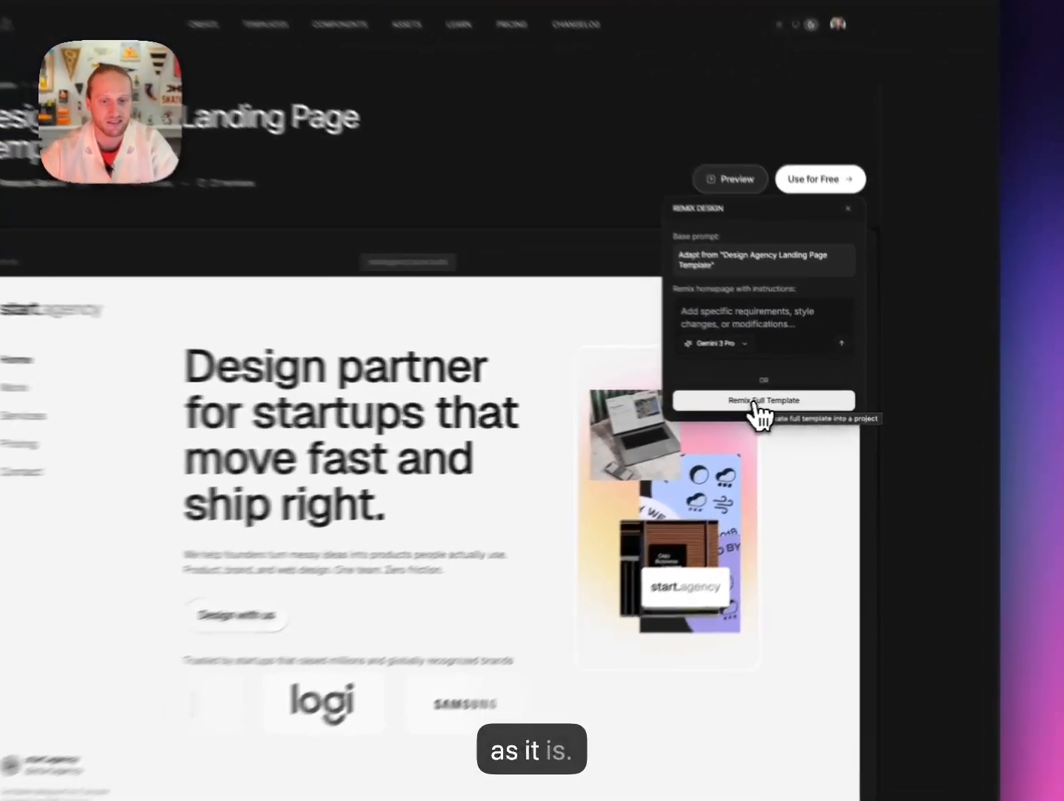
click(788, 399)
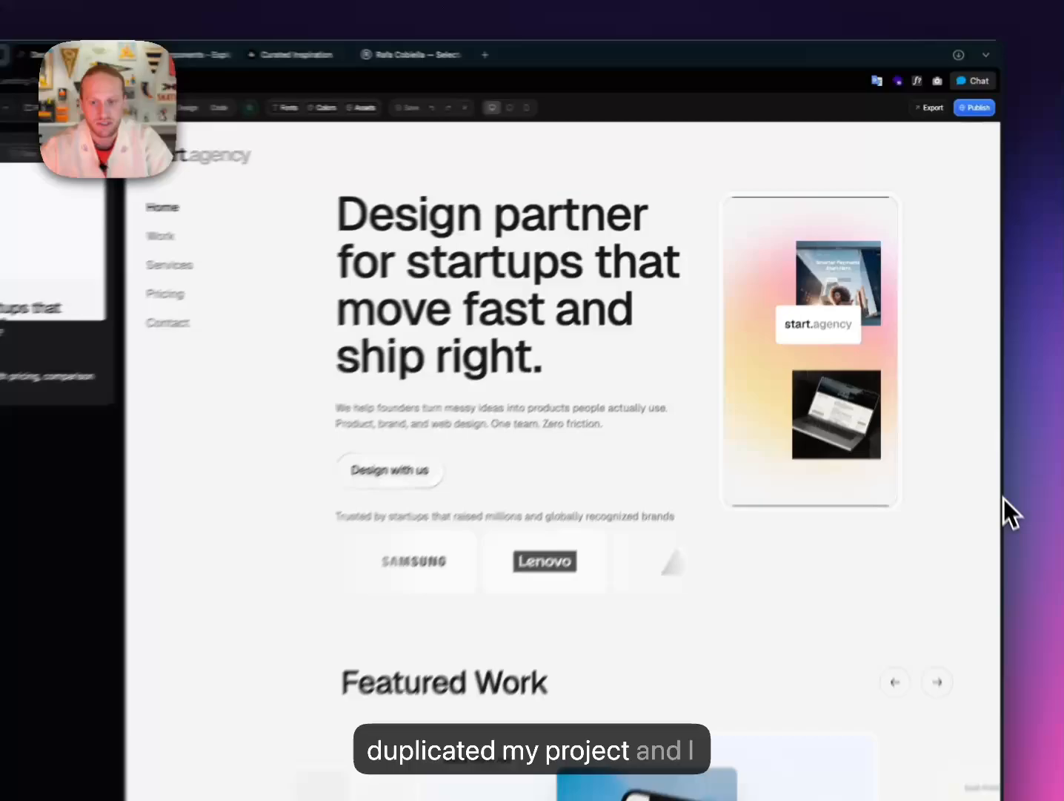
drag(976, 396, 1027, 394)
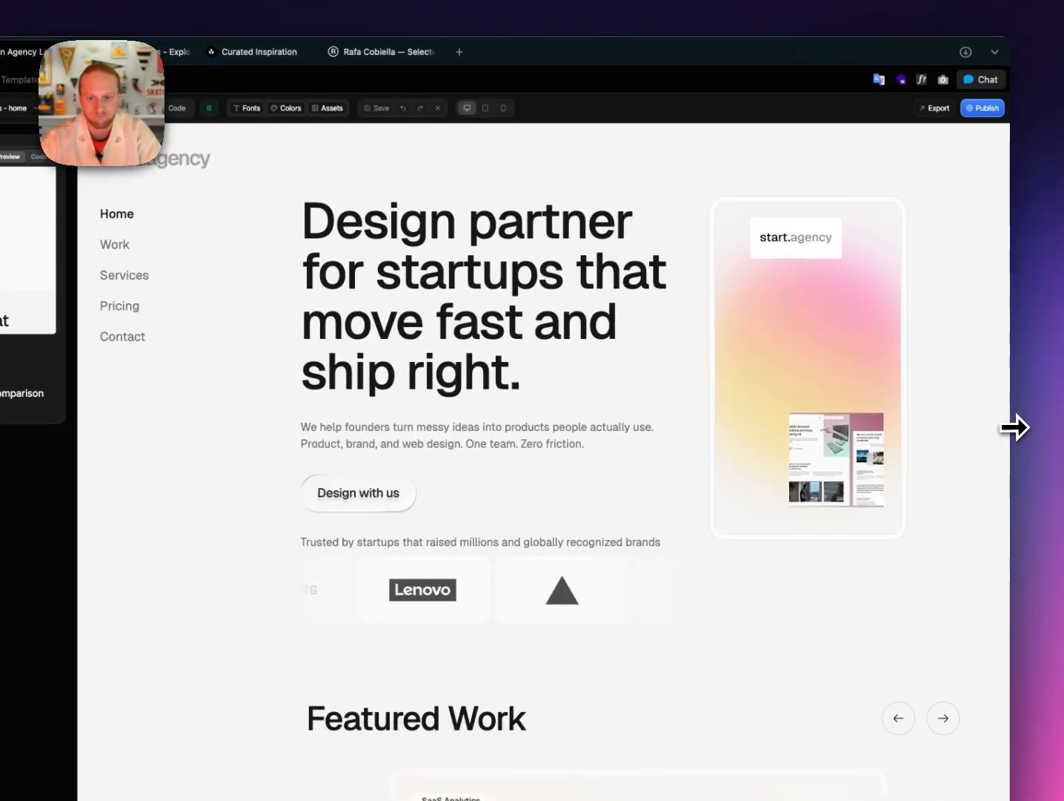
Set the publish URL to startagencymax, edit the site title, and check the address availability.
click(983, 111)
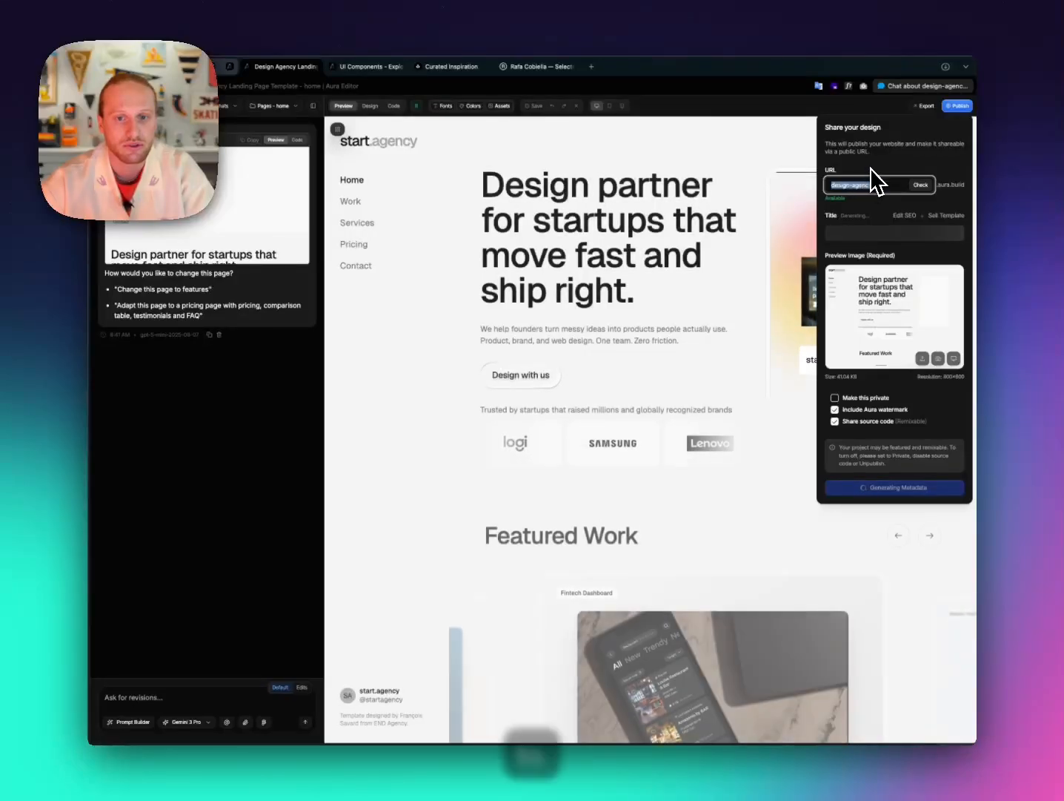
text(star)
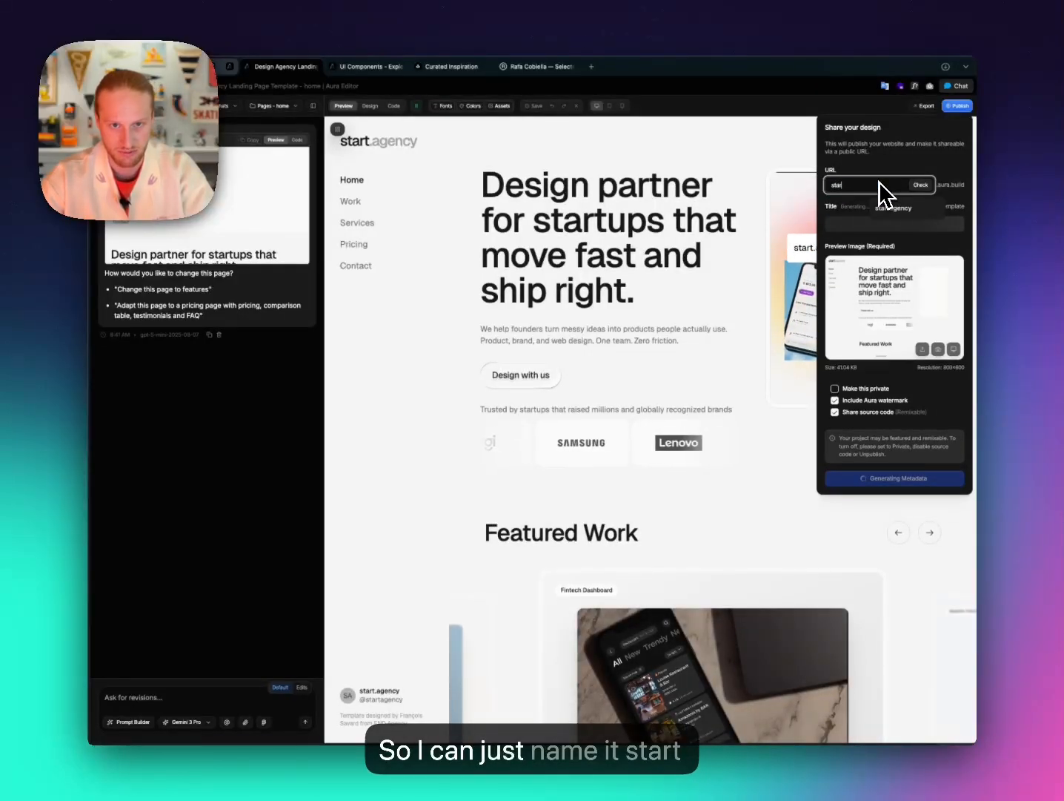
text(tagency)
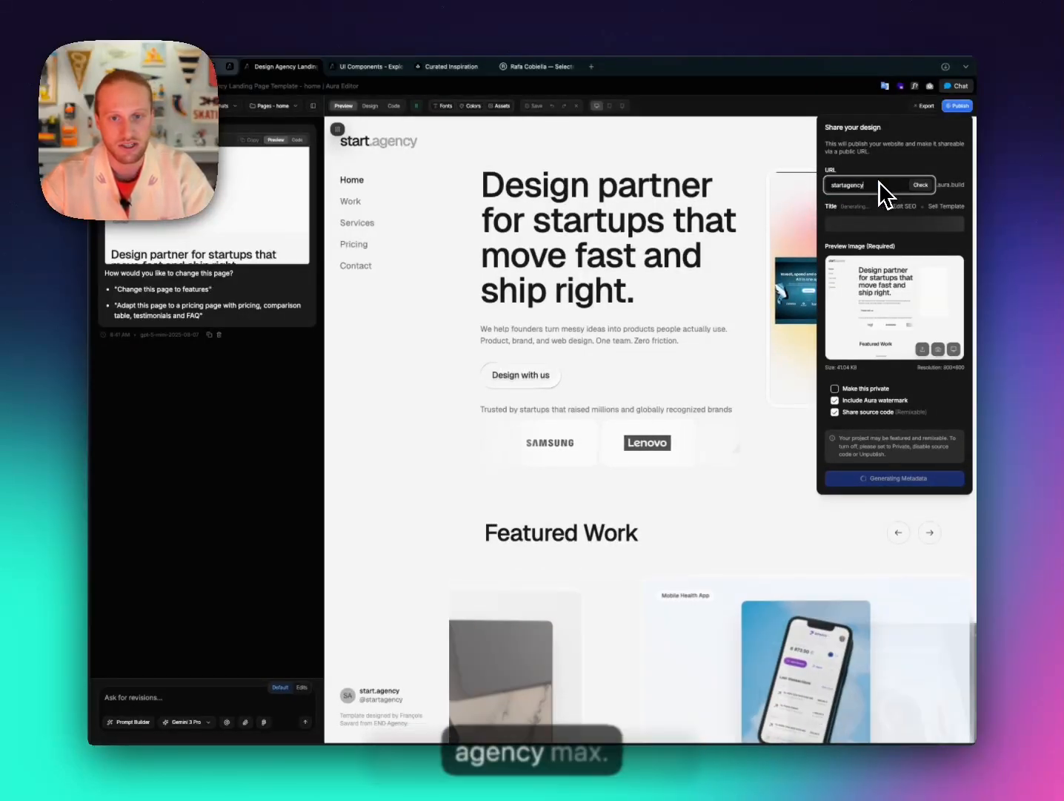
text(max)
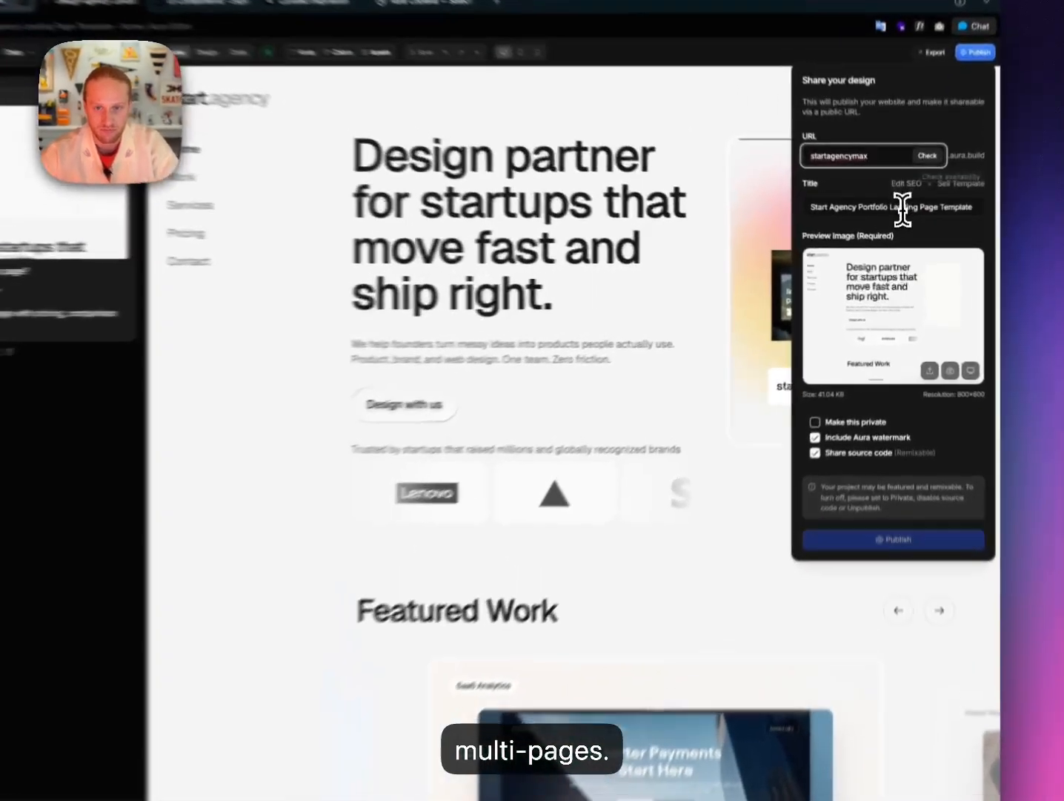
click(903, 208)
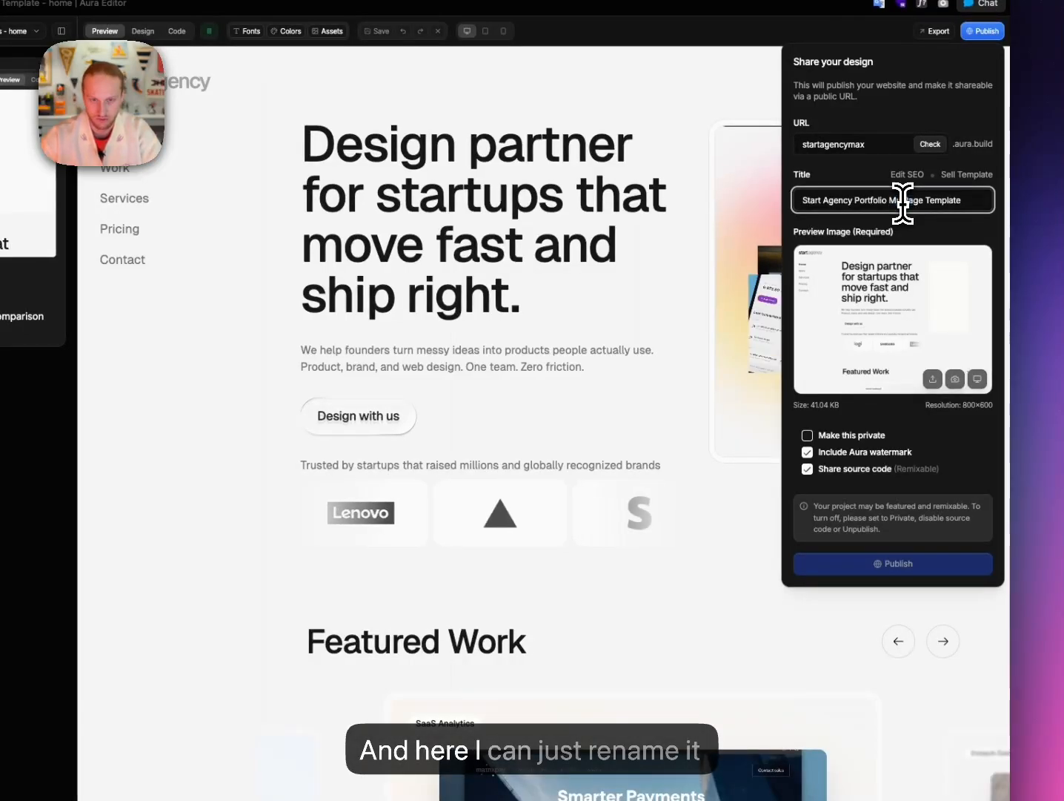
text(s)
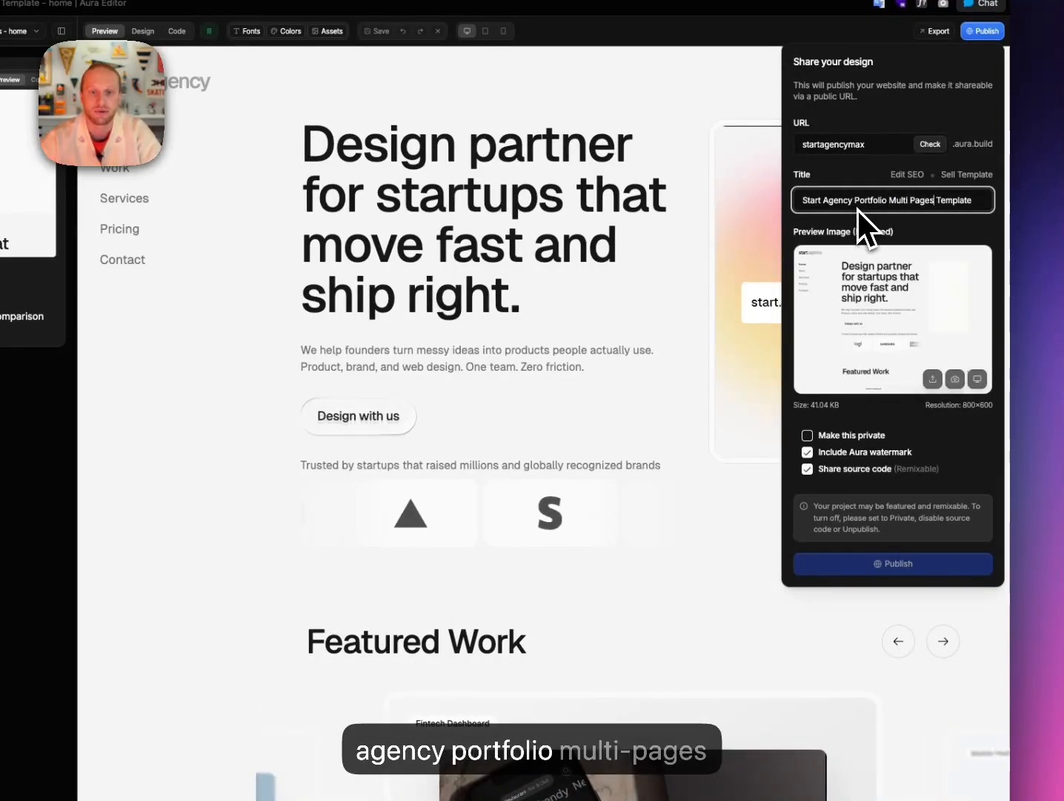
click(931, 146)
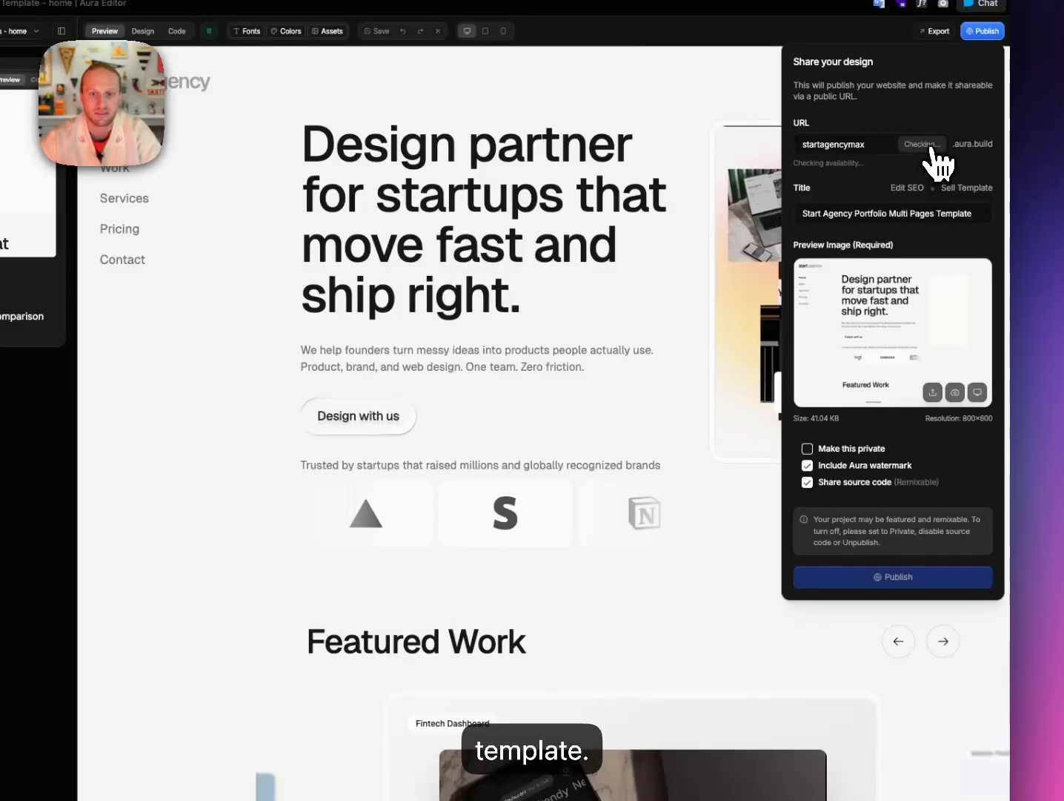
Publish the site as private without sharing source code, then dismiss the confirmation.
click(852, 449)
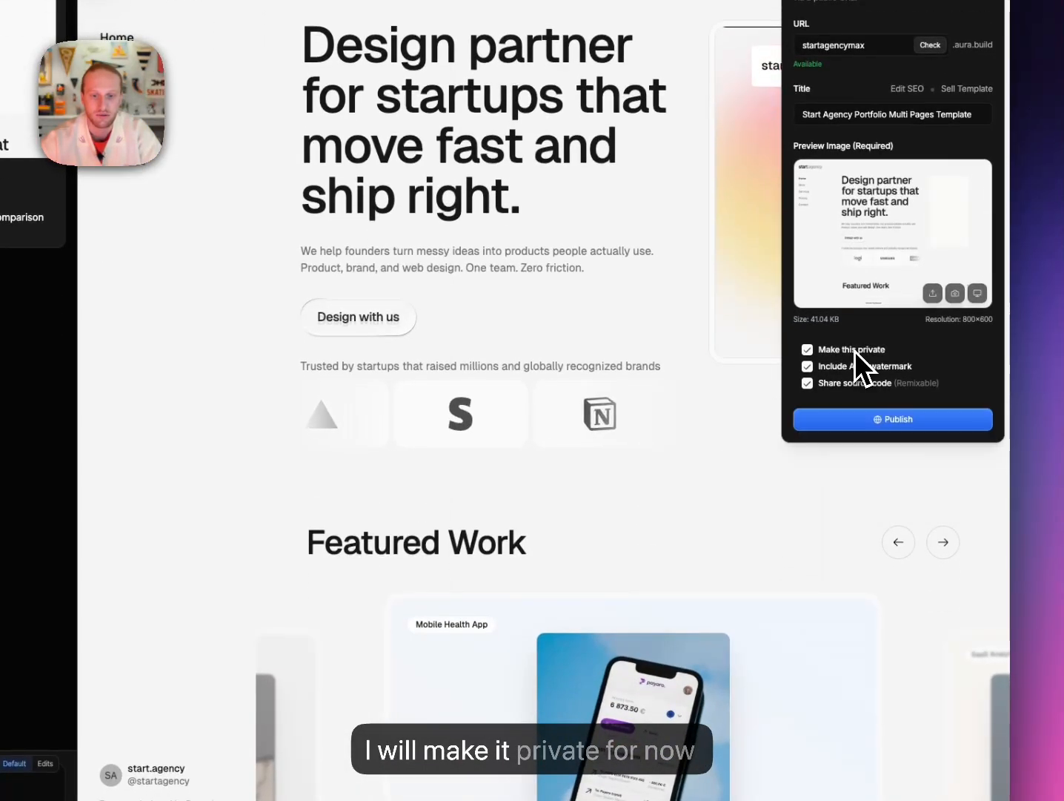
click(808, 384)
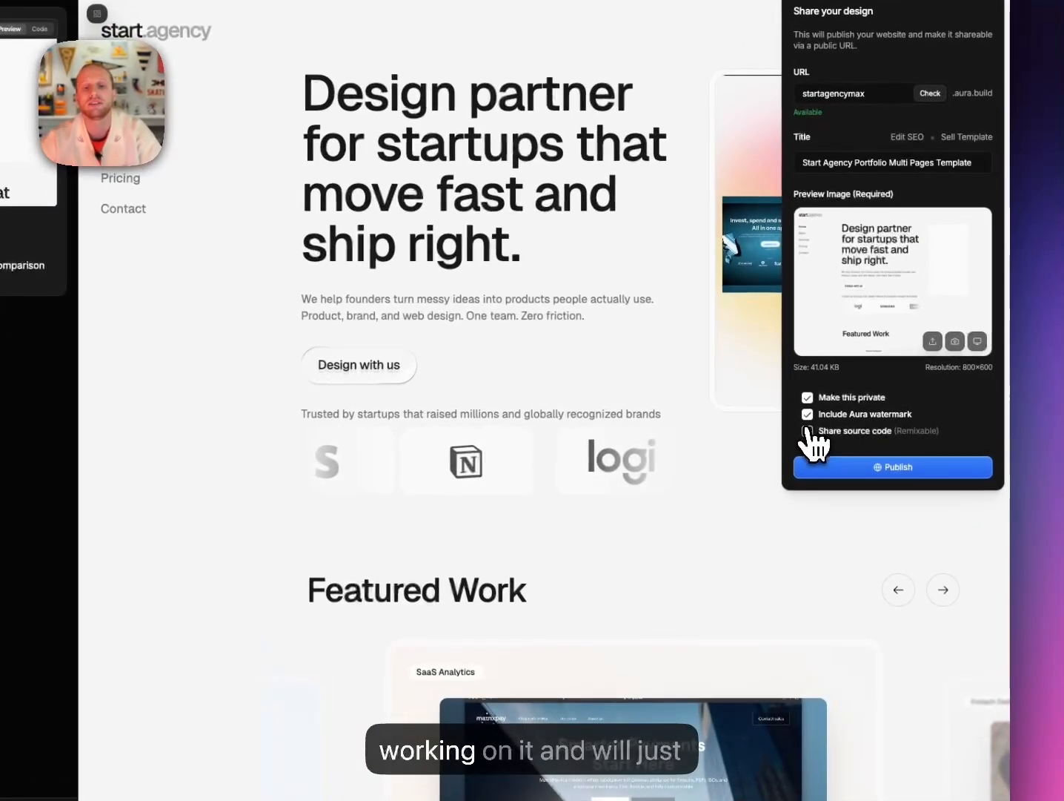
click(887, 471)
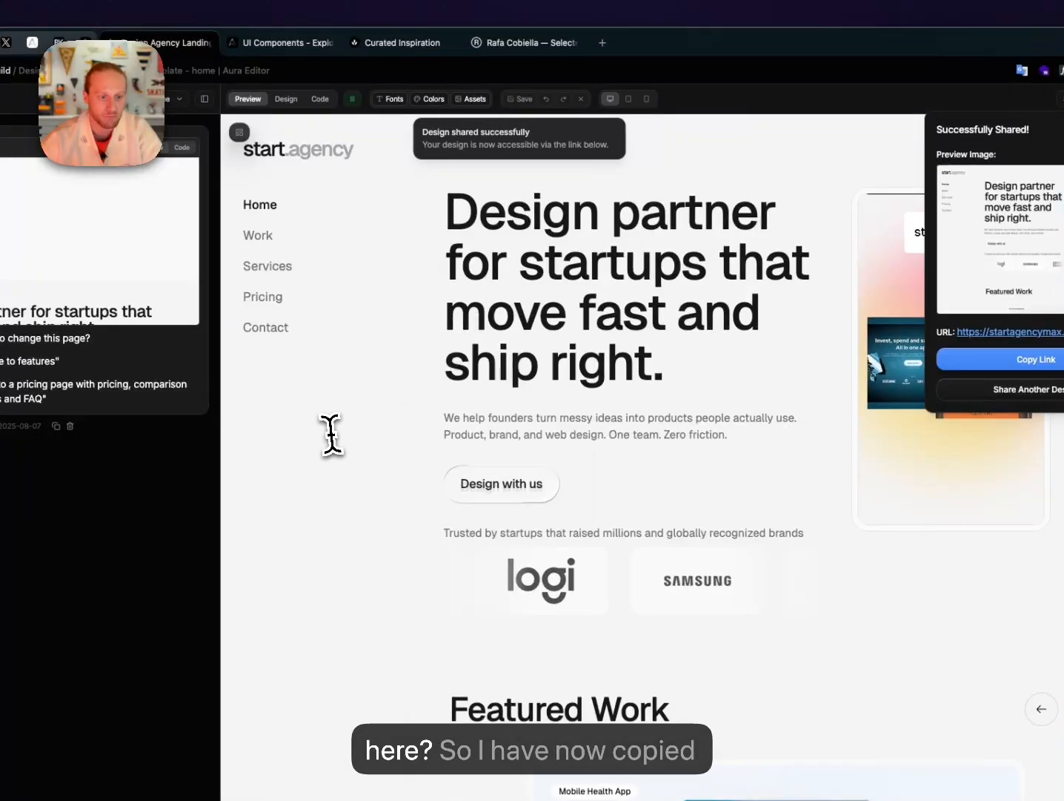
scroll(332, 434, down, 10)
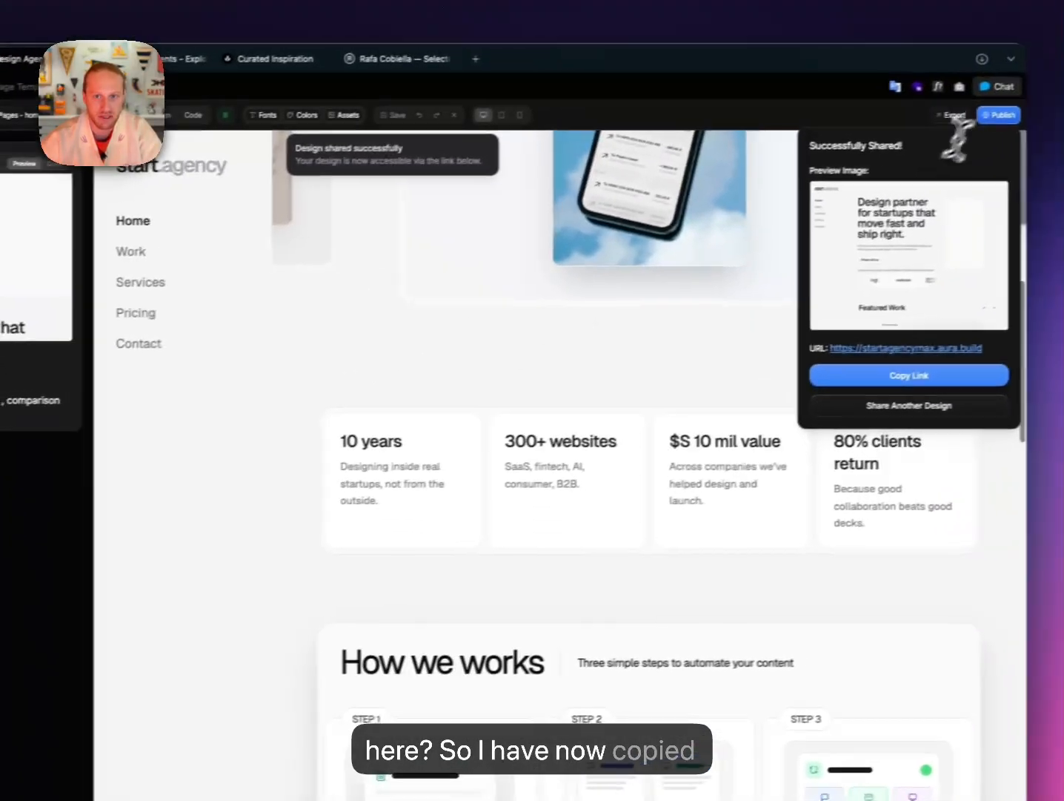
click(987, 119)
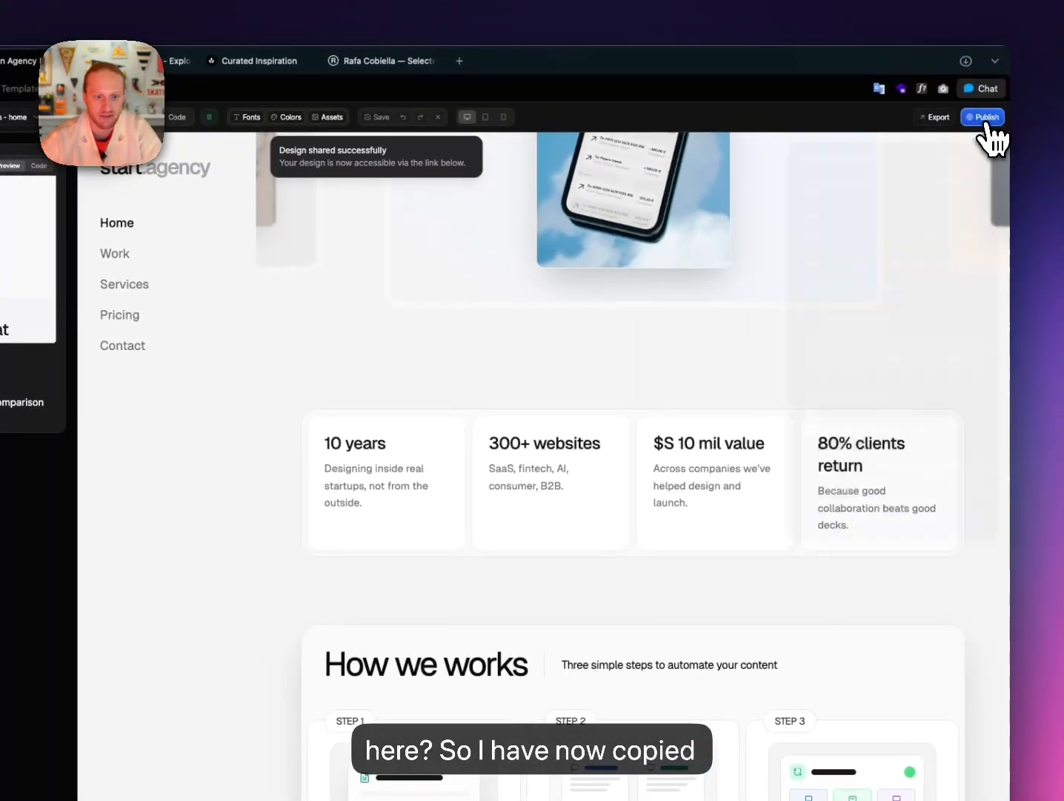
scroll(615, 512, down, 10)
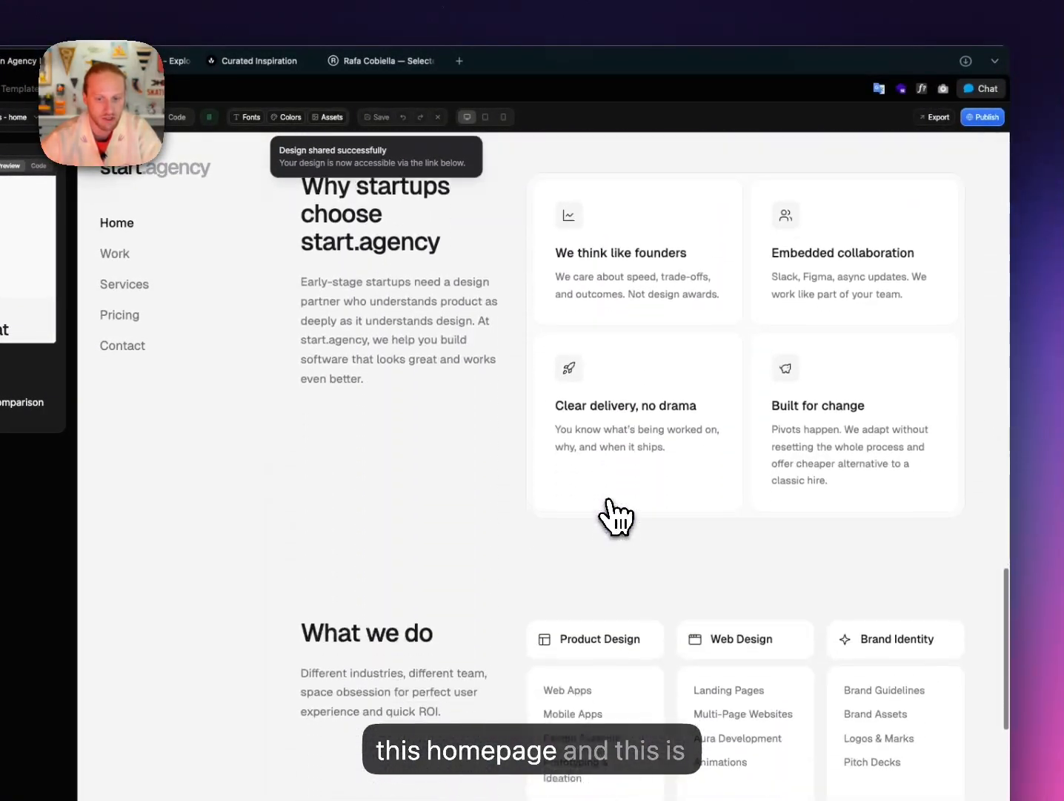
scroll(615, 511, down, 15)
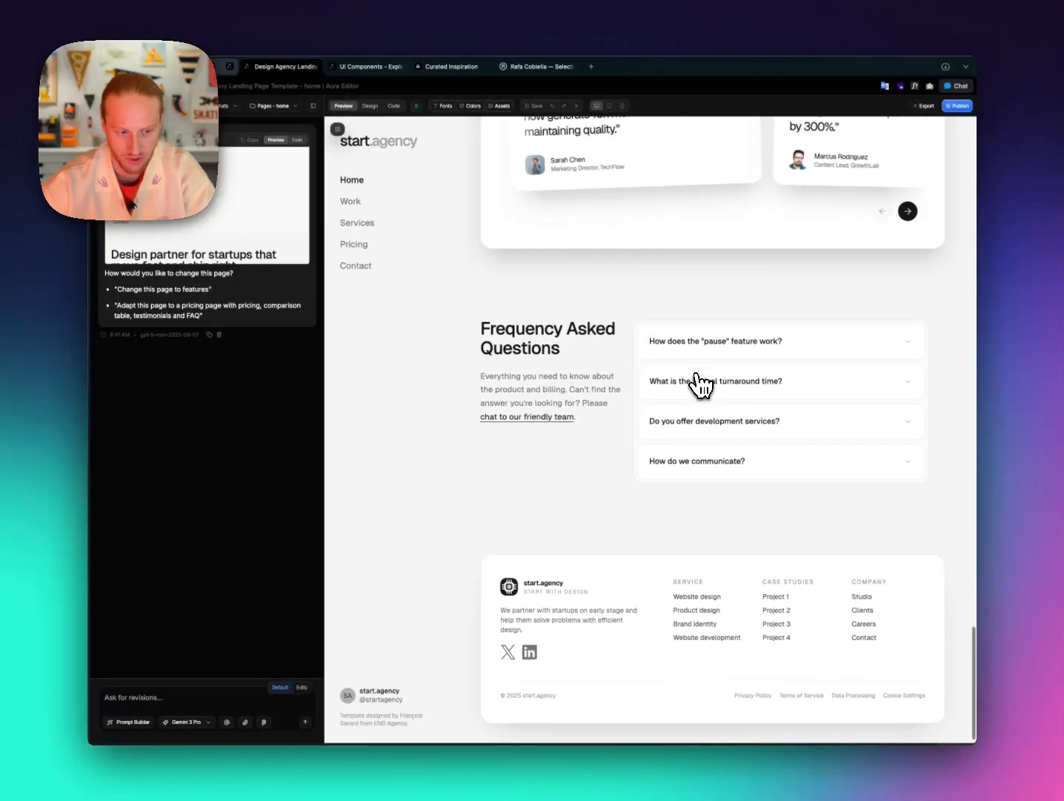
scroll(701, 384, up, 20)
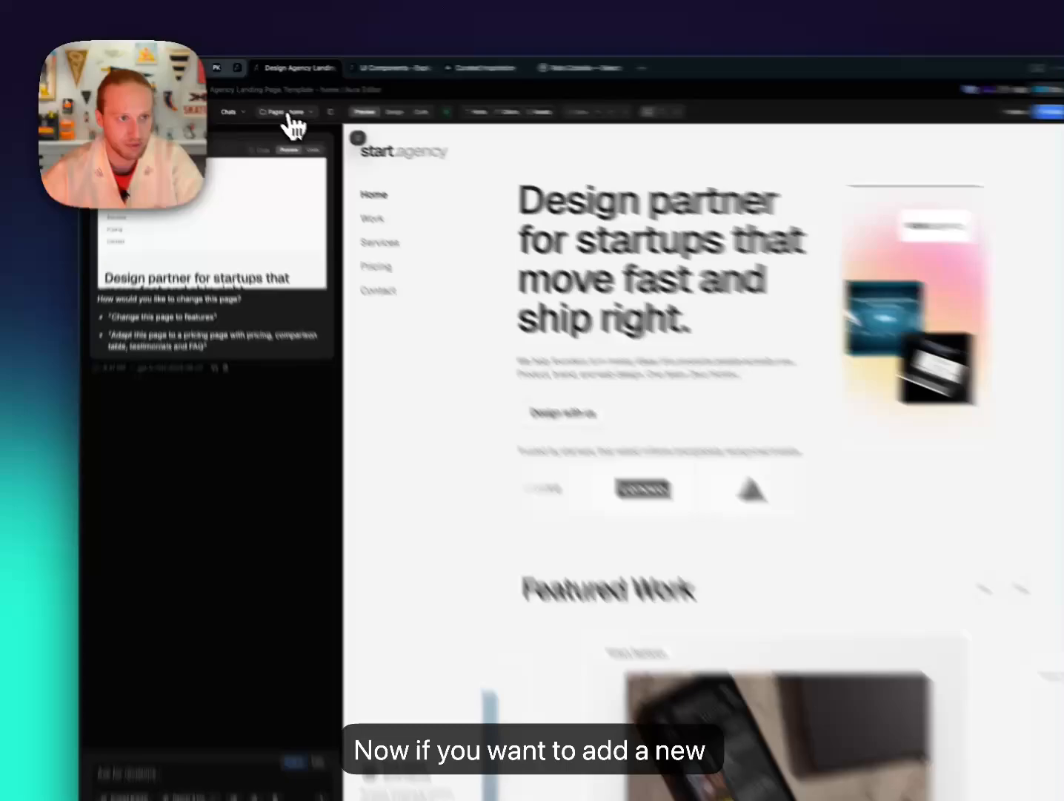
Create a new page named 'work' from the Pages dropdown.
click(276, 108)
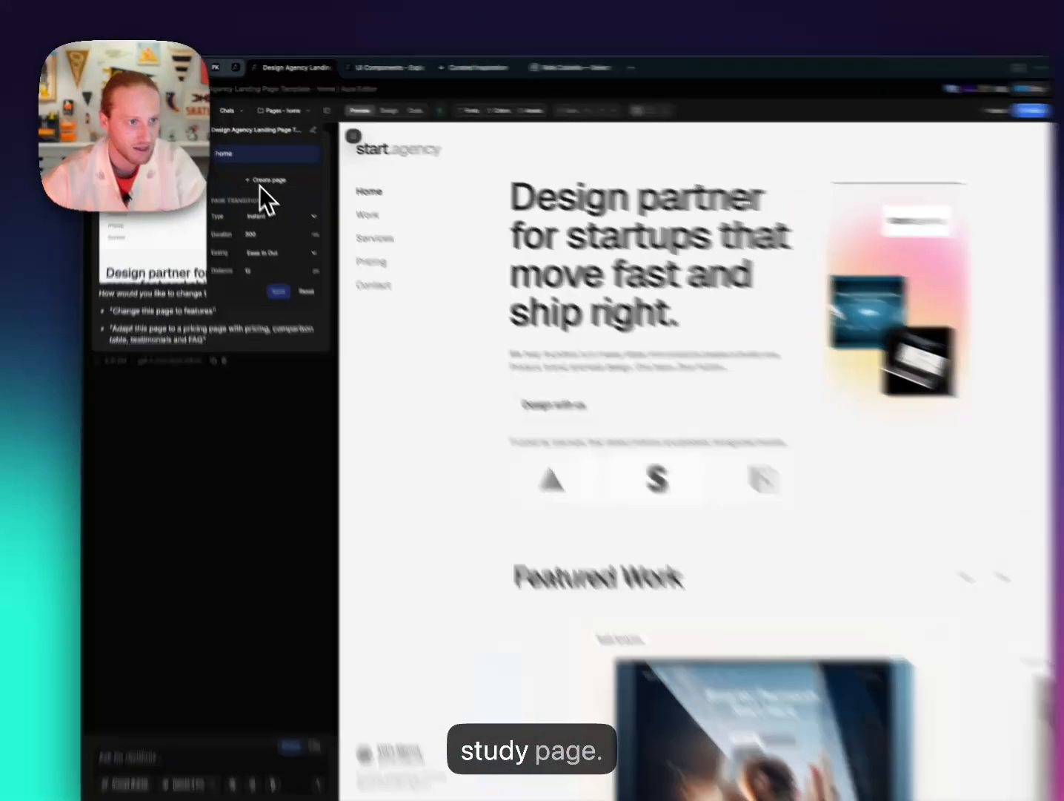
click(256, 169)
text(work)
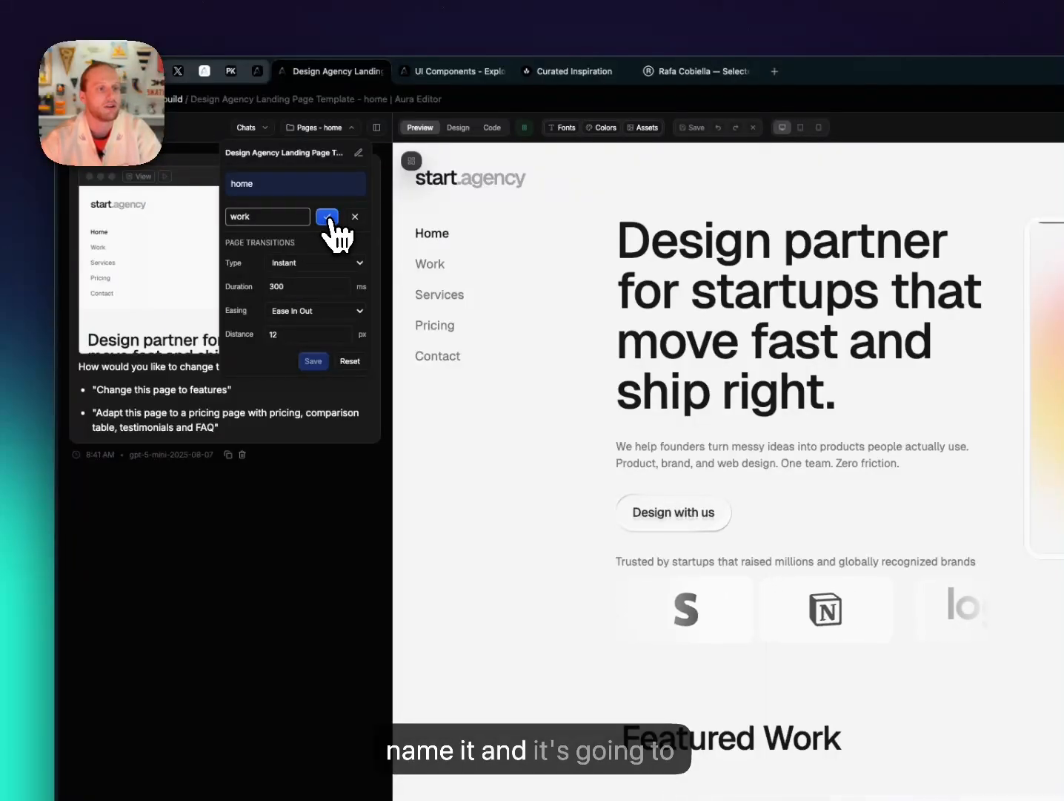
click(327, 216)
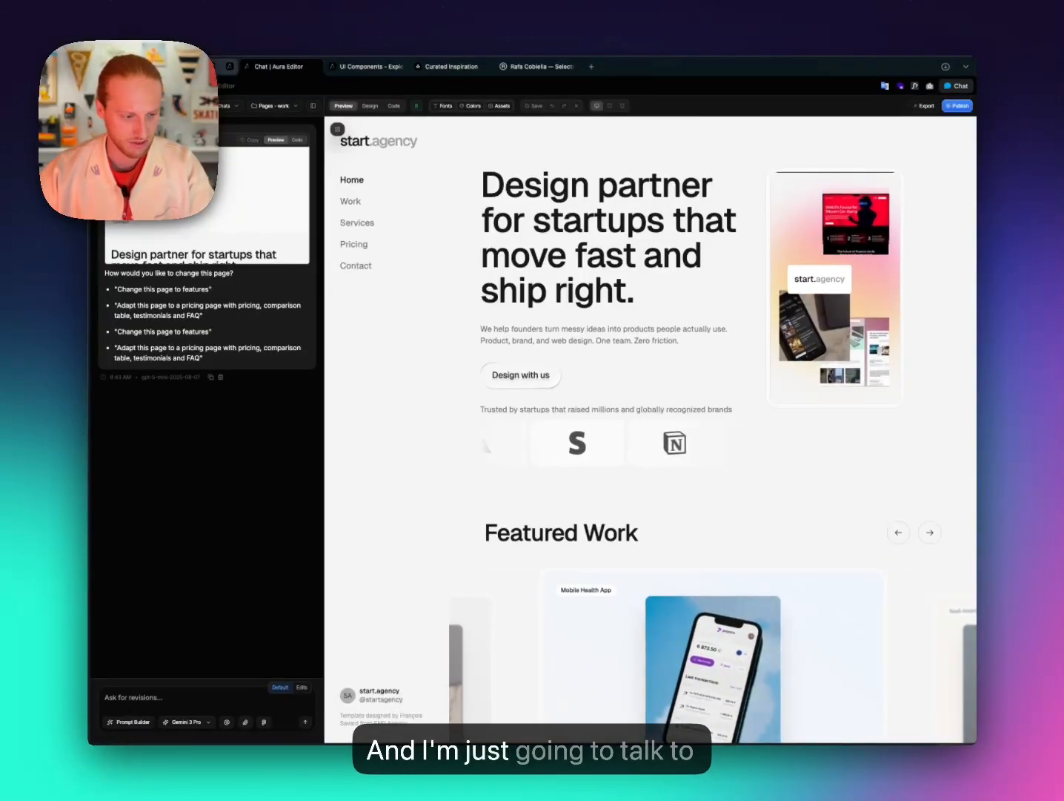
Start a revision prompt asking to adapt the page into case studies for 'Start Agency'.
click(166, 701)
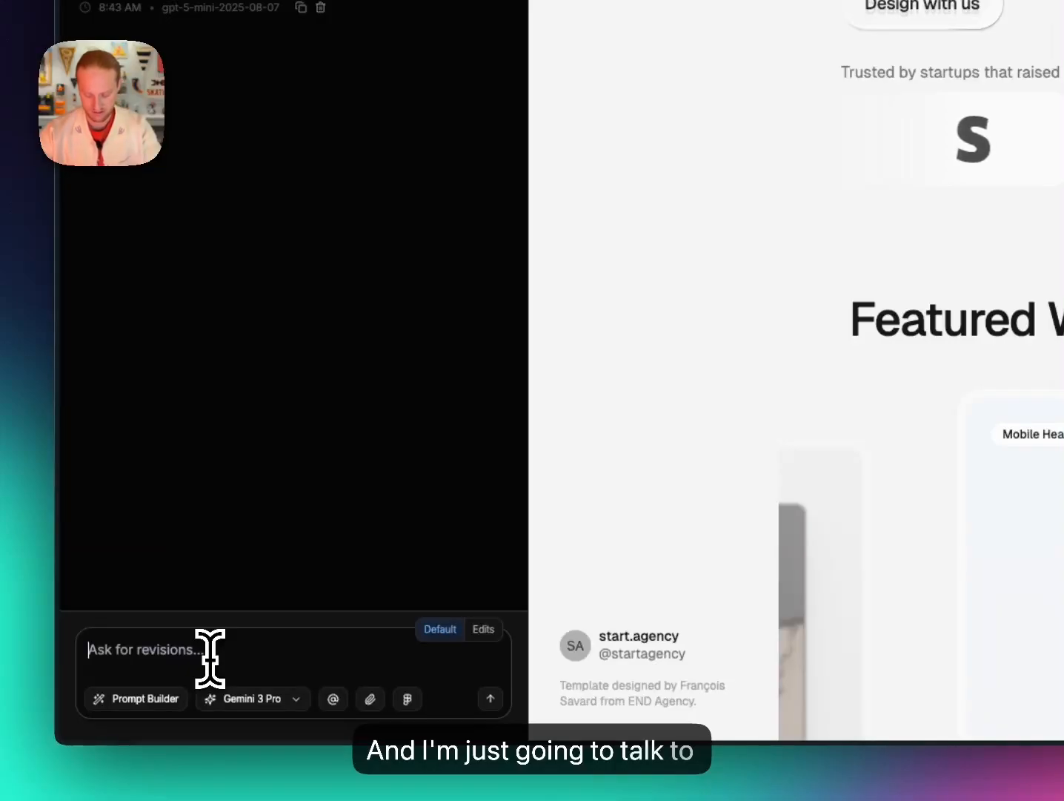
text(Adapt this page to)
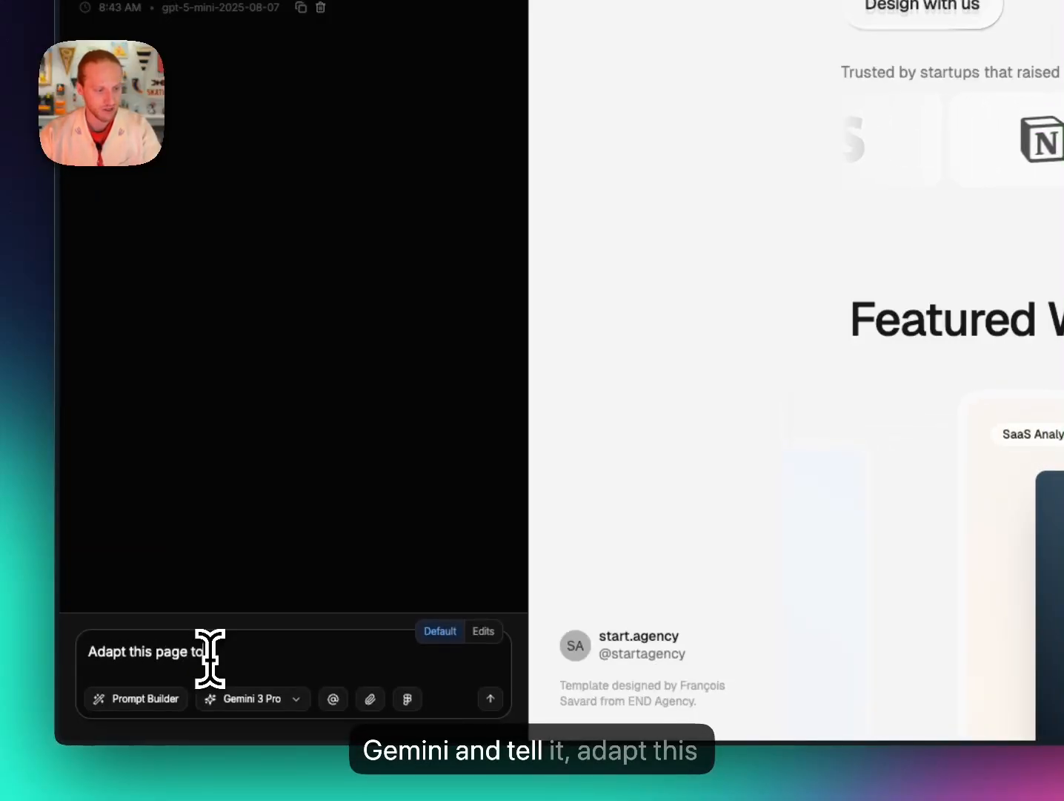
text( present a c)
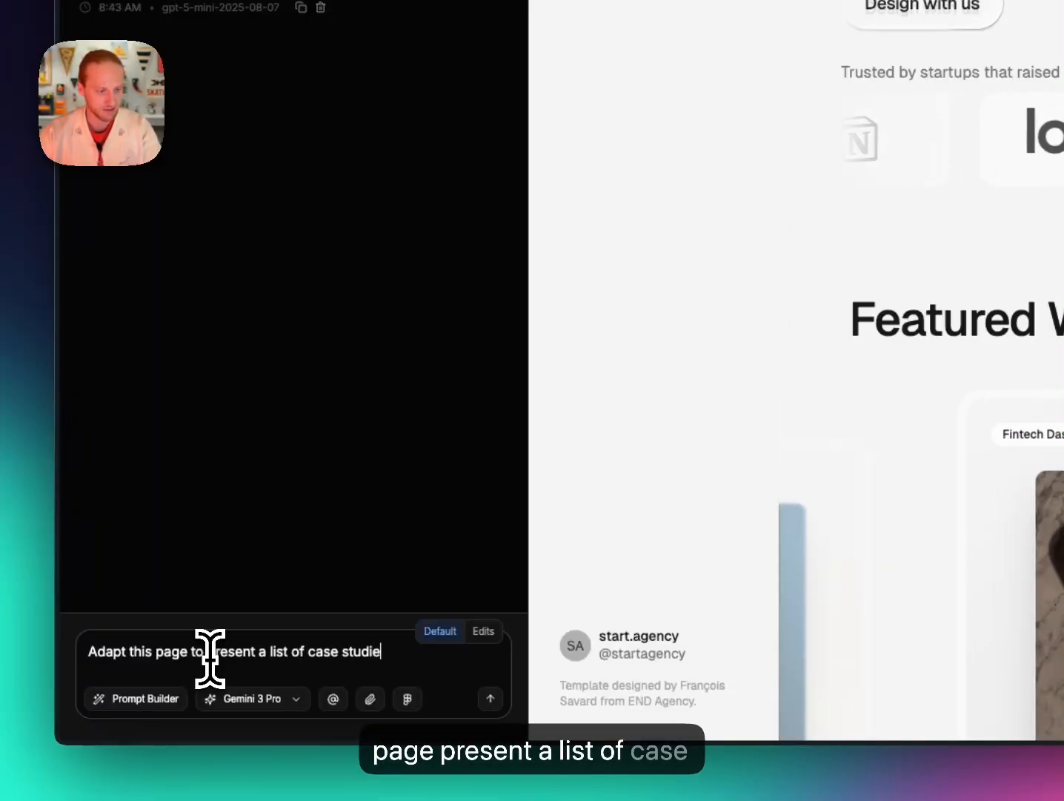
text(ase studies for my w)
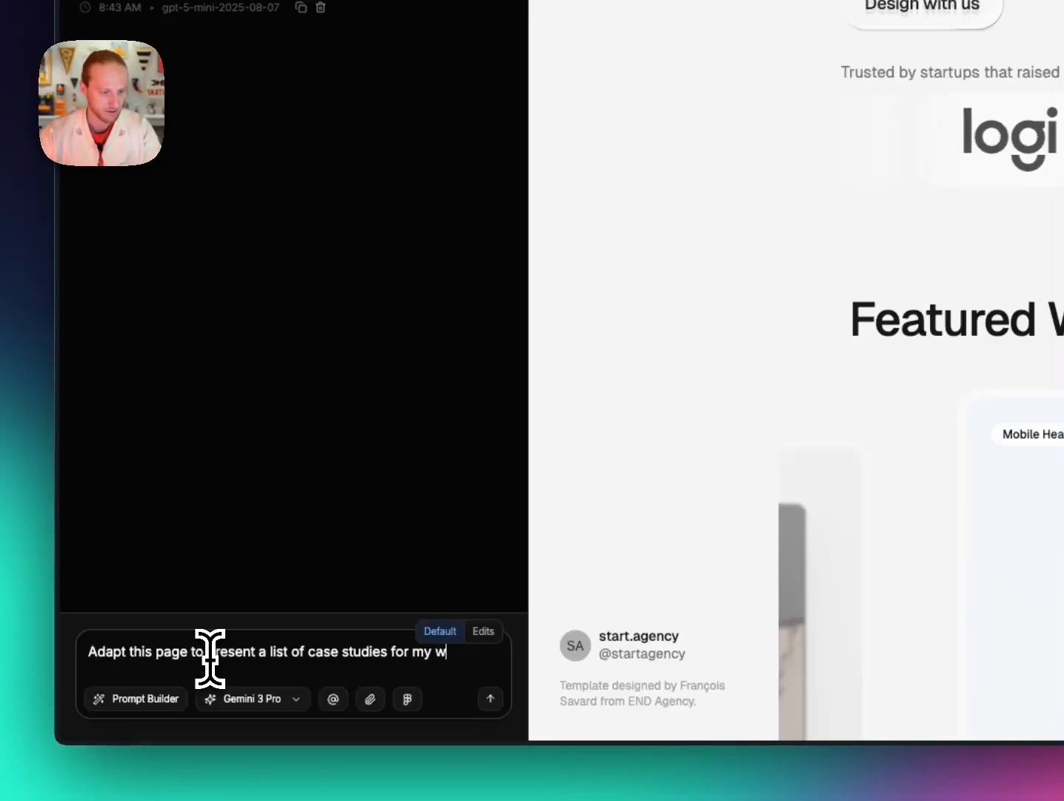
key(BackSpace)
text(de)
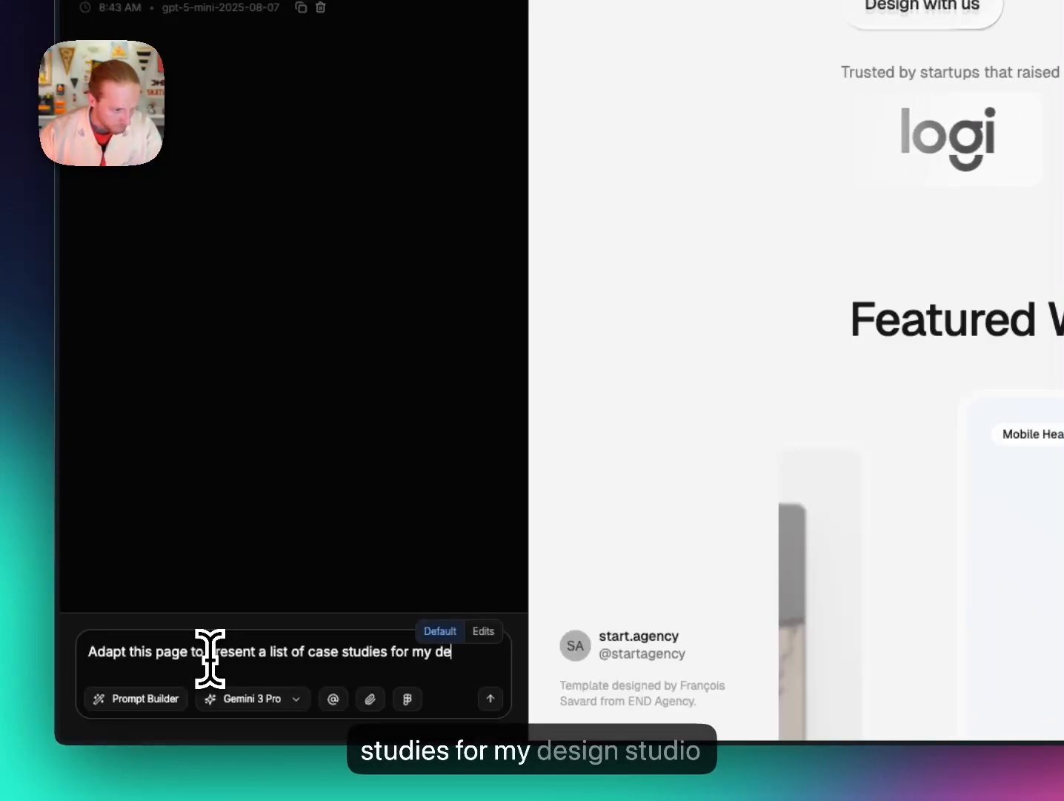
text(b named )
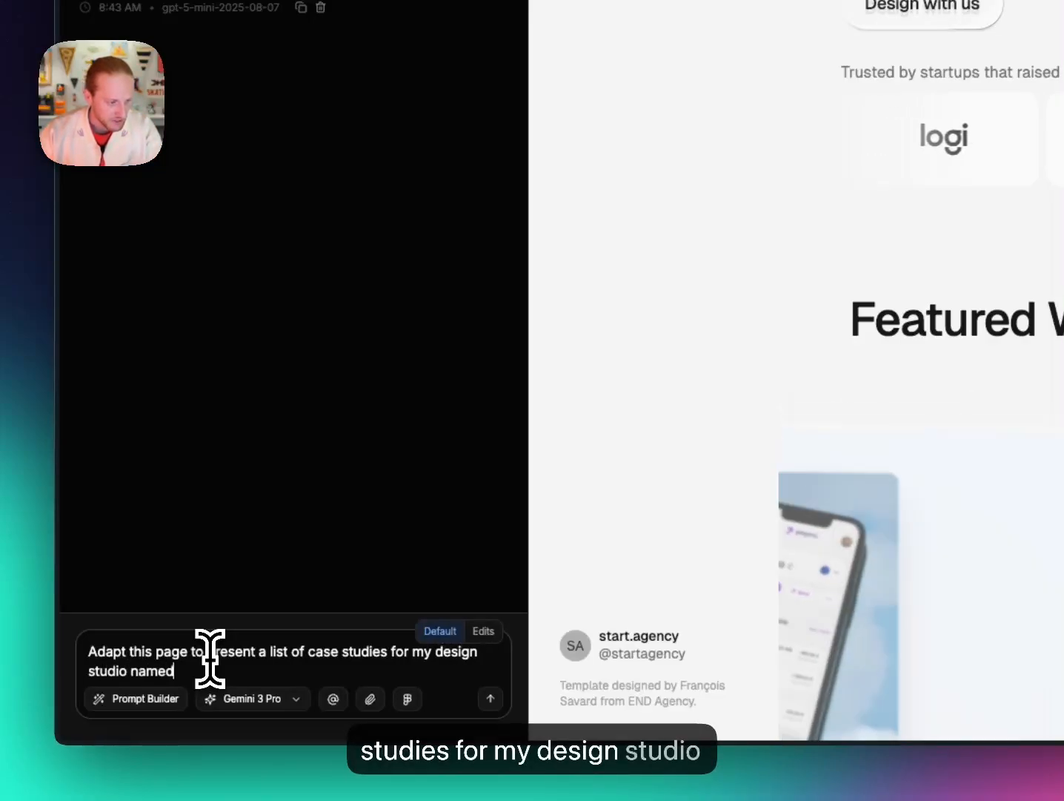
text("Sta)
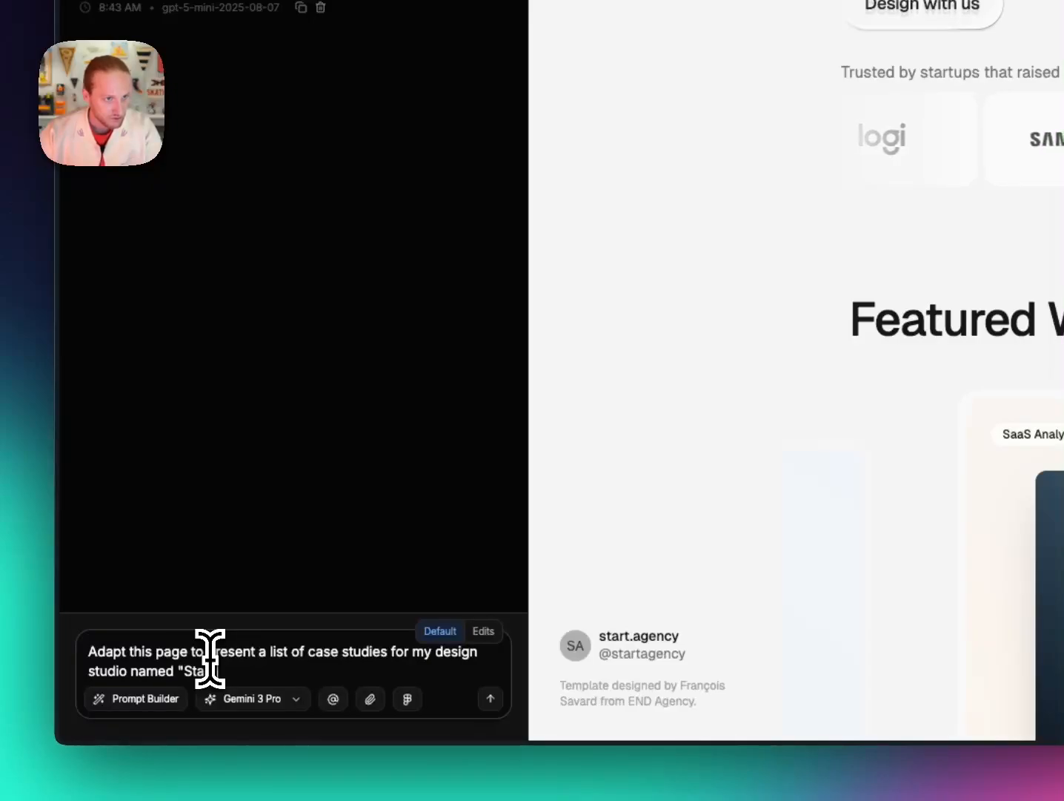
text(rt Agency".)
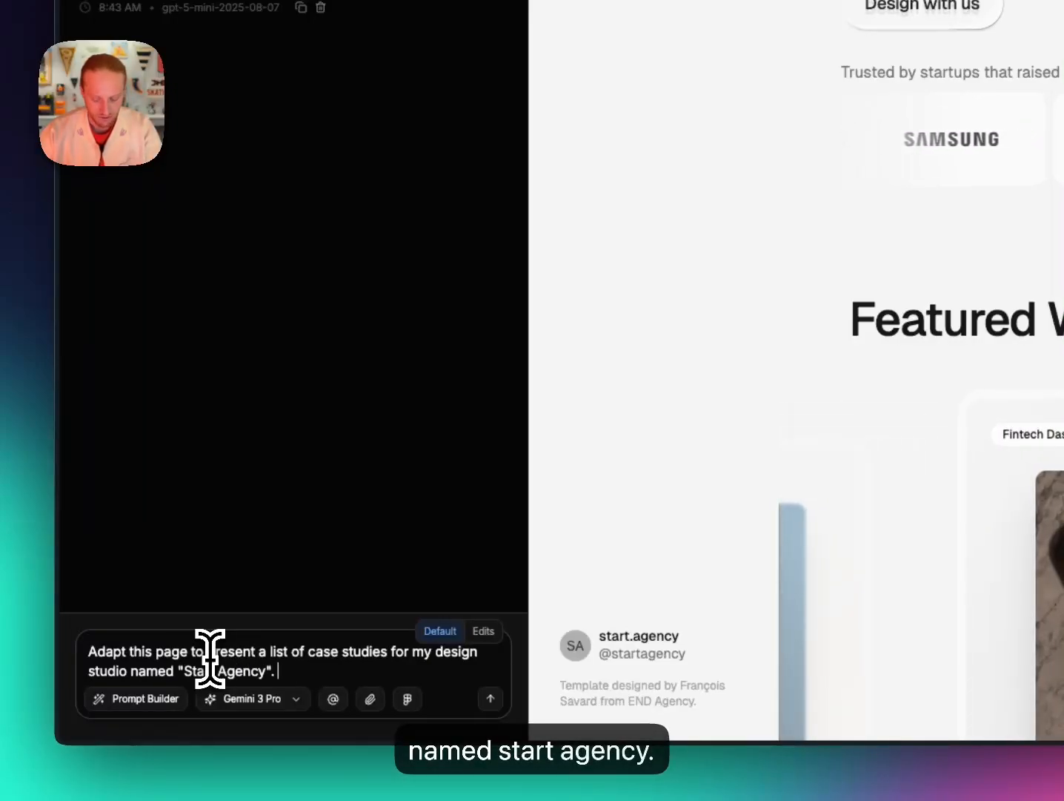
text( Follow the sam)
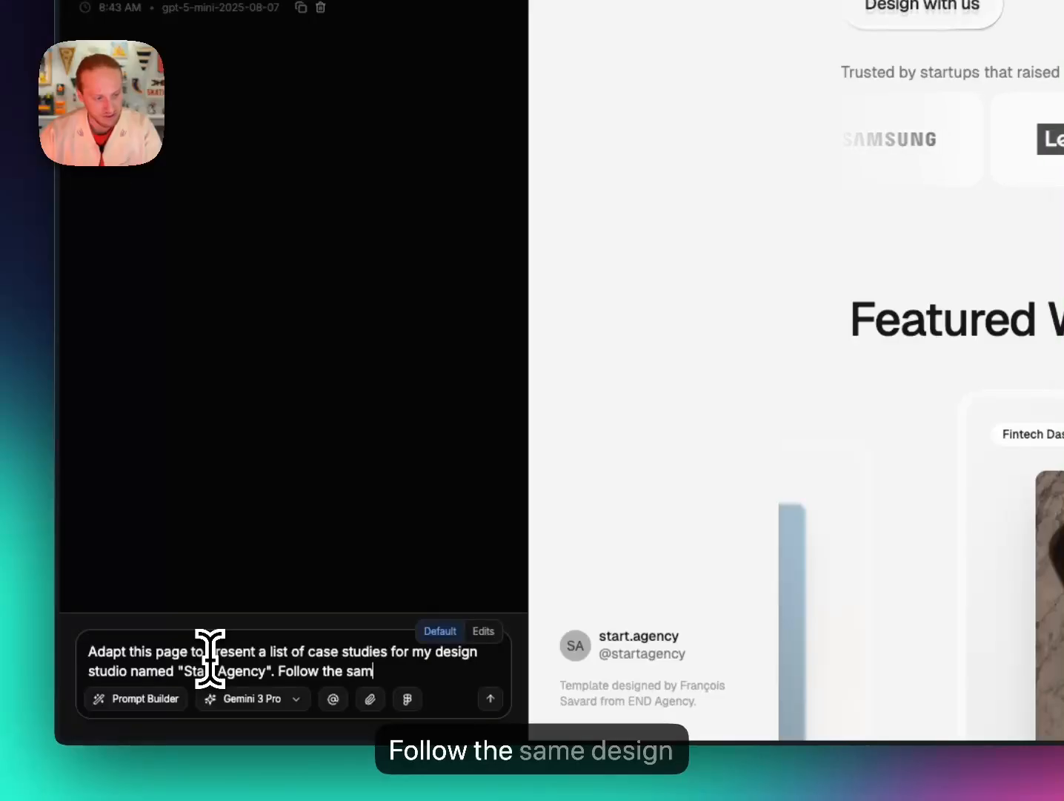
text(e design system and )
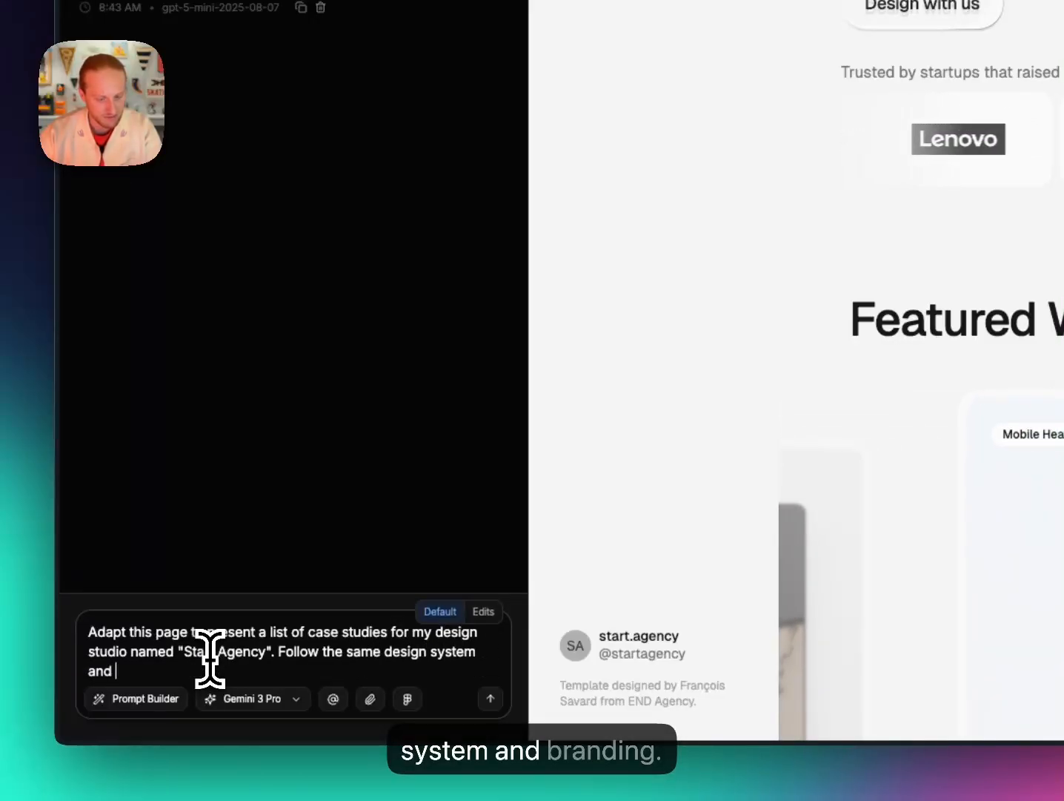
text(branding.)
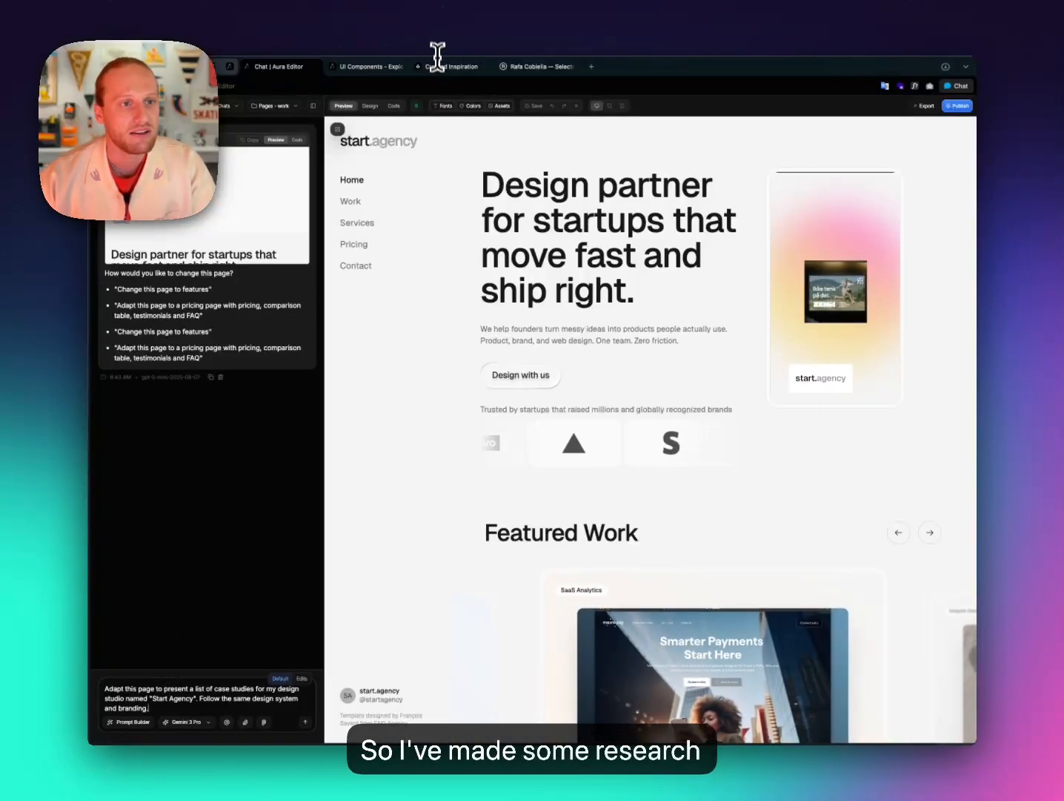
Browse the Curated Inspiration gallery of portfolio sites like Field Unit, Luna Luna and VSK.WORLD.
click(522, 67)
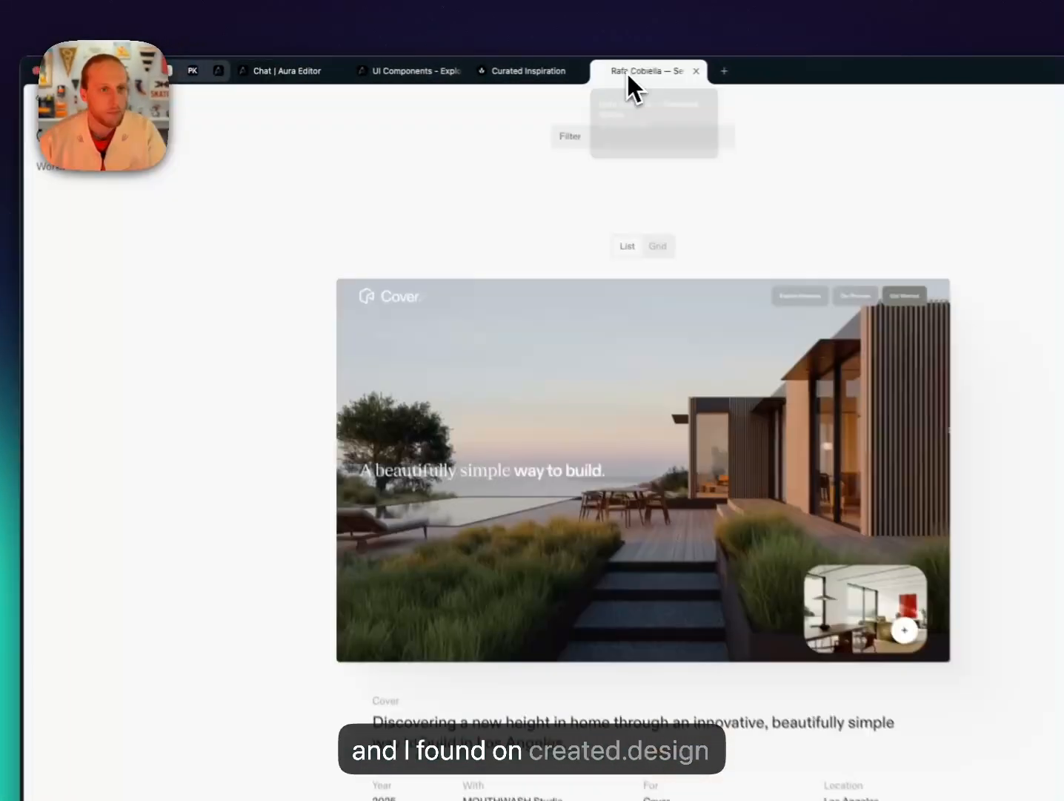
click(524, 71)
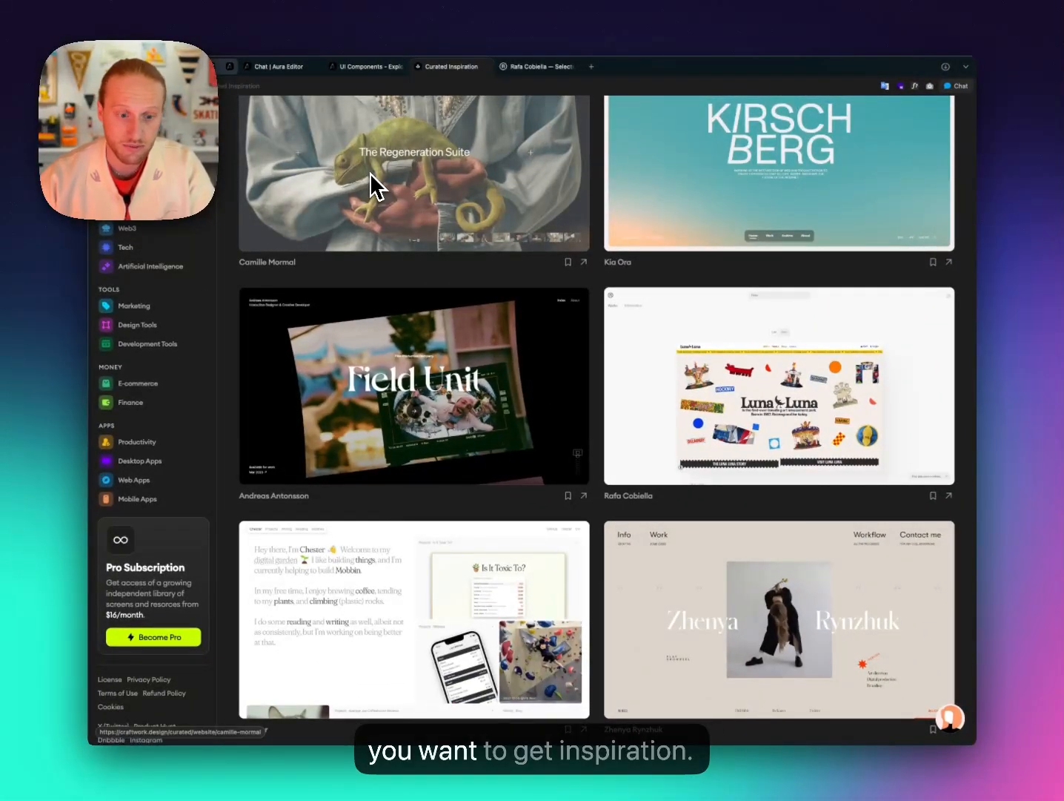
scroll(411, 244, down, 5)
scroll(411, 252, up, 4)
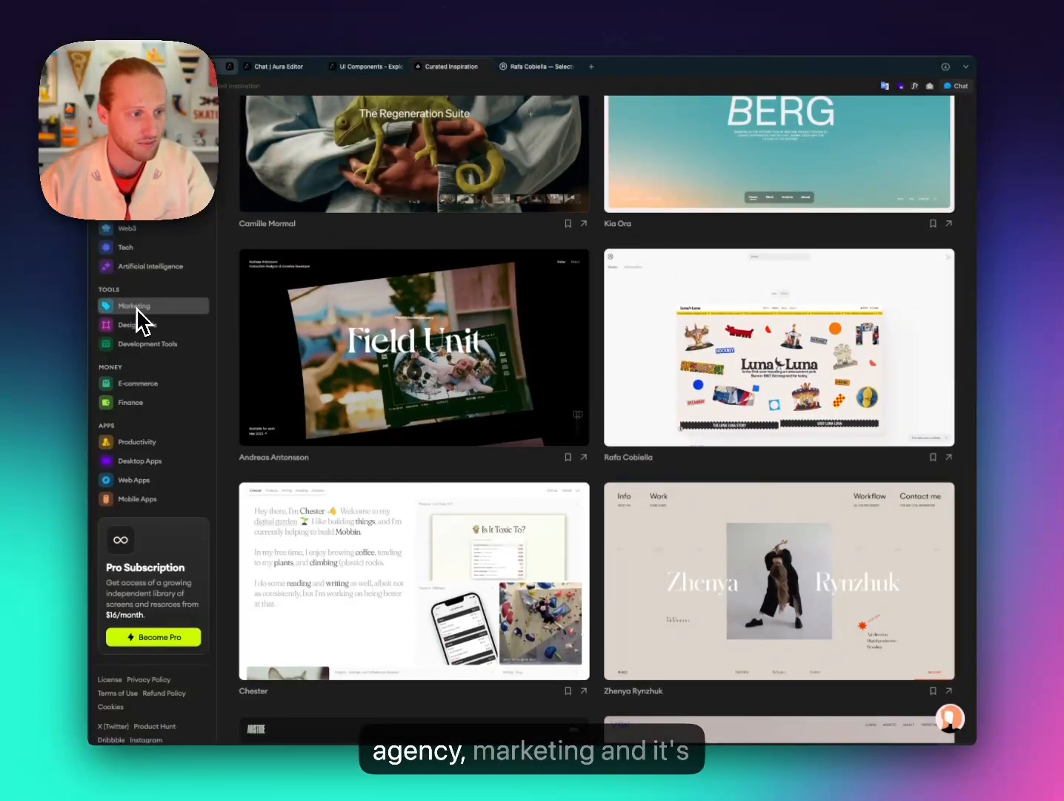
scroll(422, 443, down, 7)
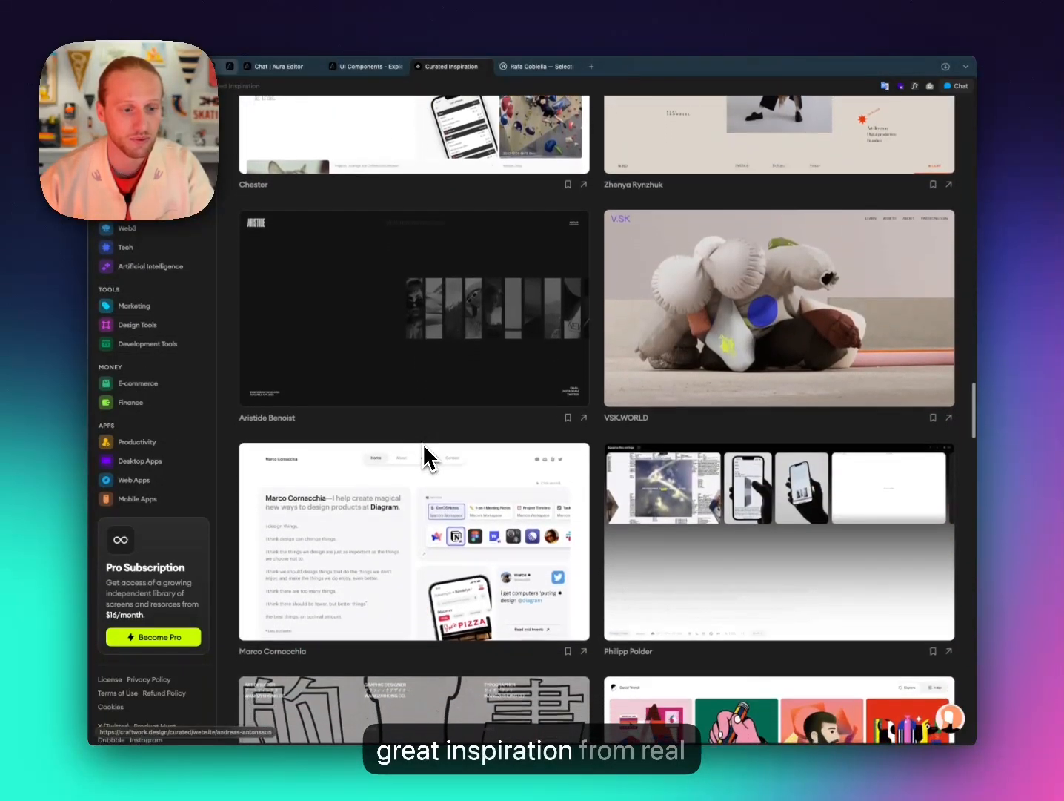
scroll(423, 444, up, 4)
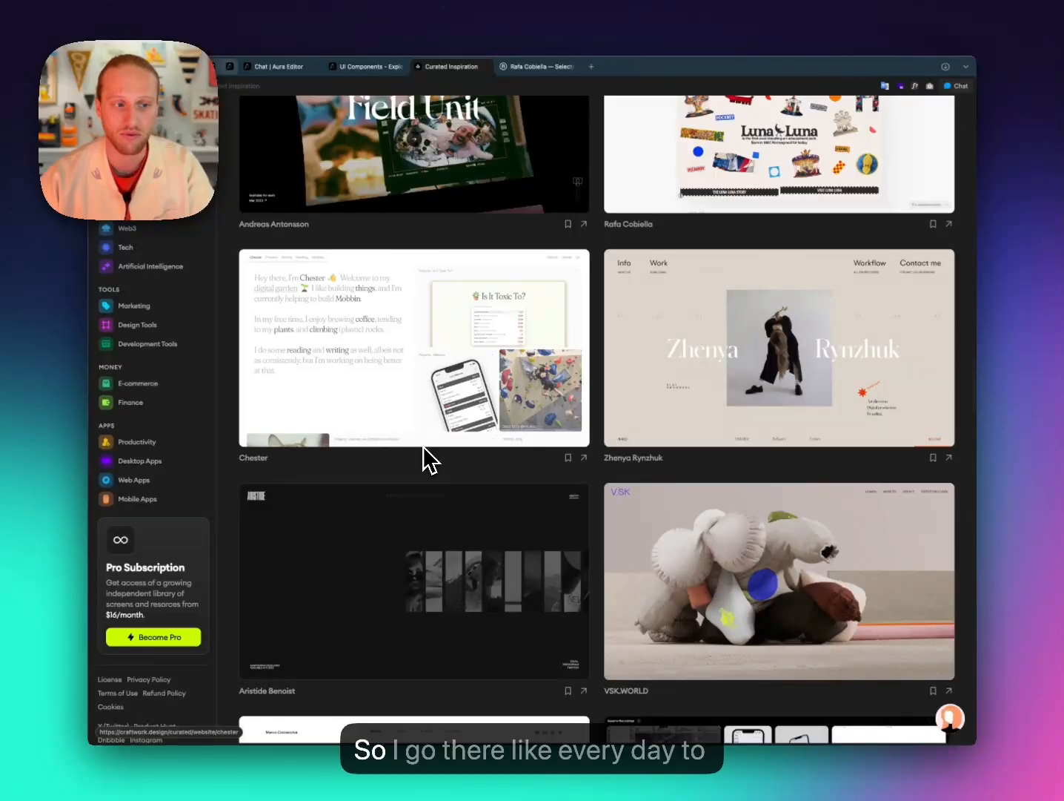
scroll(426, 459, up, 4)
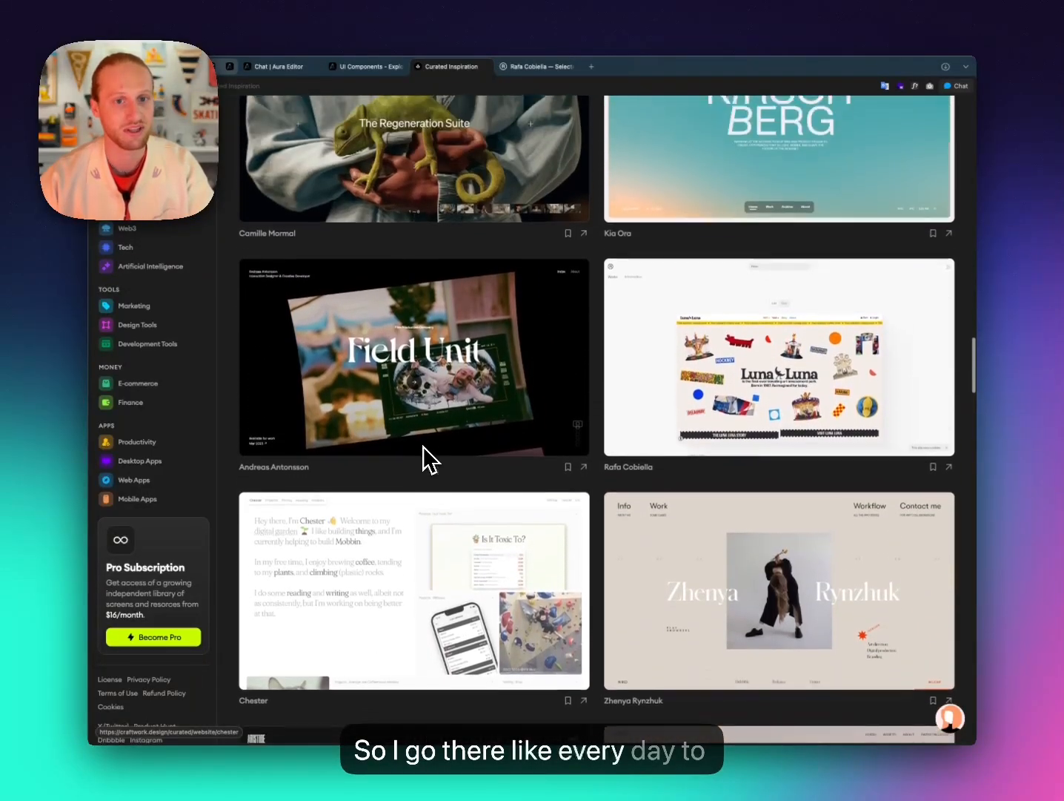
scroll(426, 460, up, 2)
scroll(427, 459, down, 6)
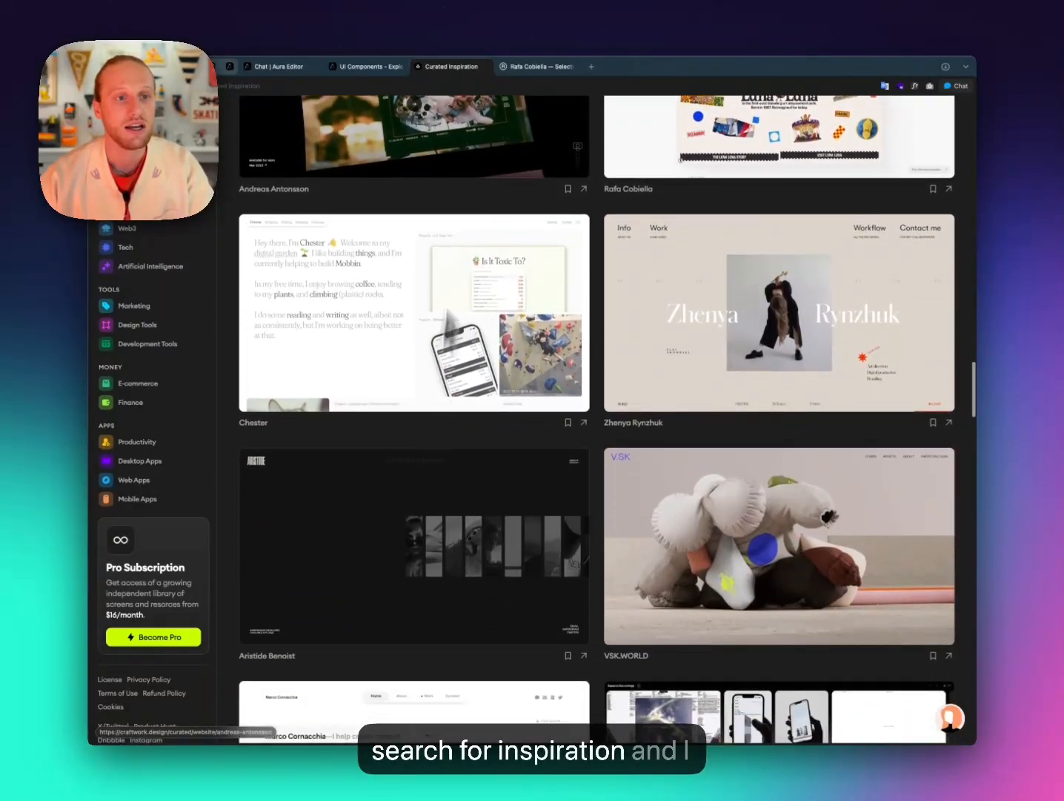
Scroll the Rafa Cobiella case studies, switch them to Grid view, then back to List.
click(535, 68)
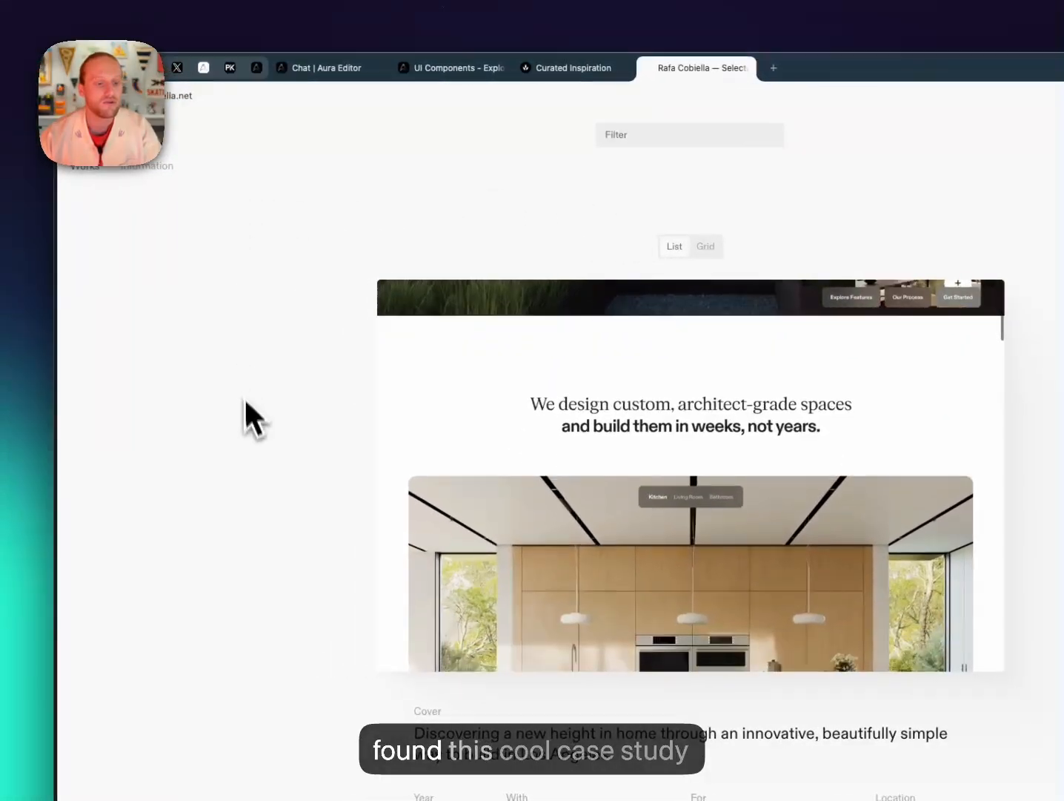
scroll(246, 413, down, 10)
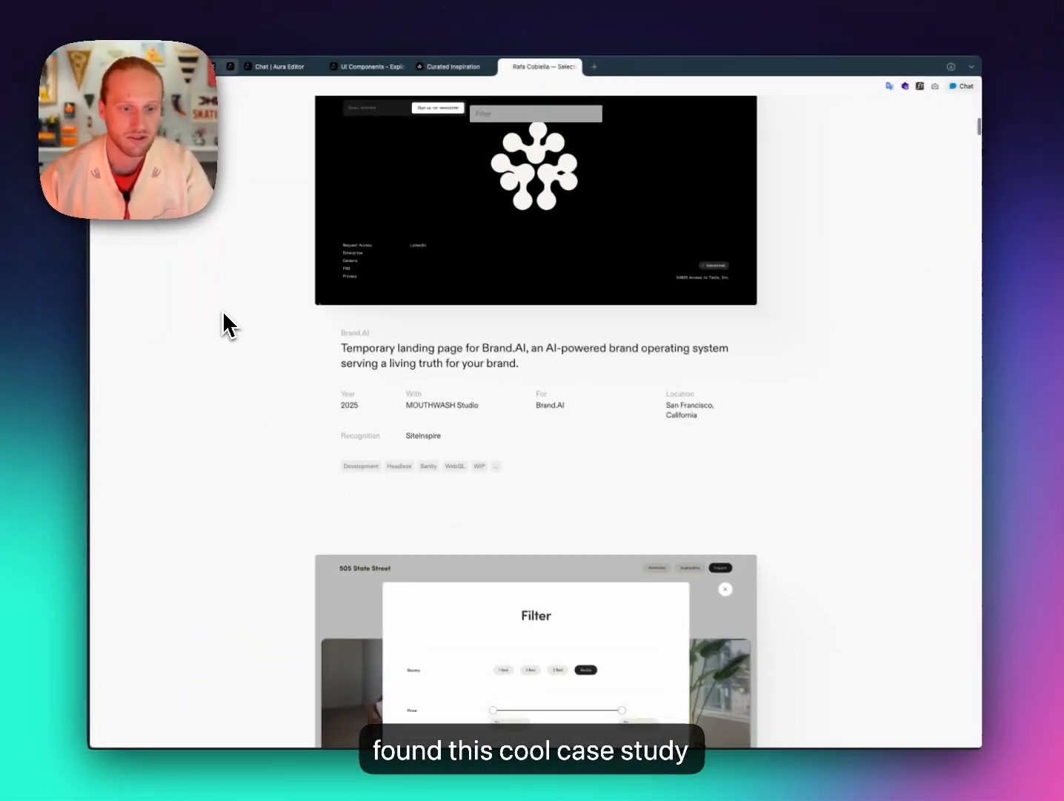
scroll(223, 309, up, 5)
scroll(221, 307, up, 5)
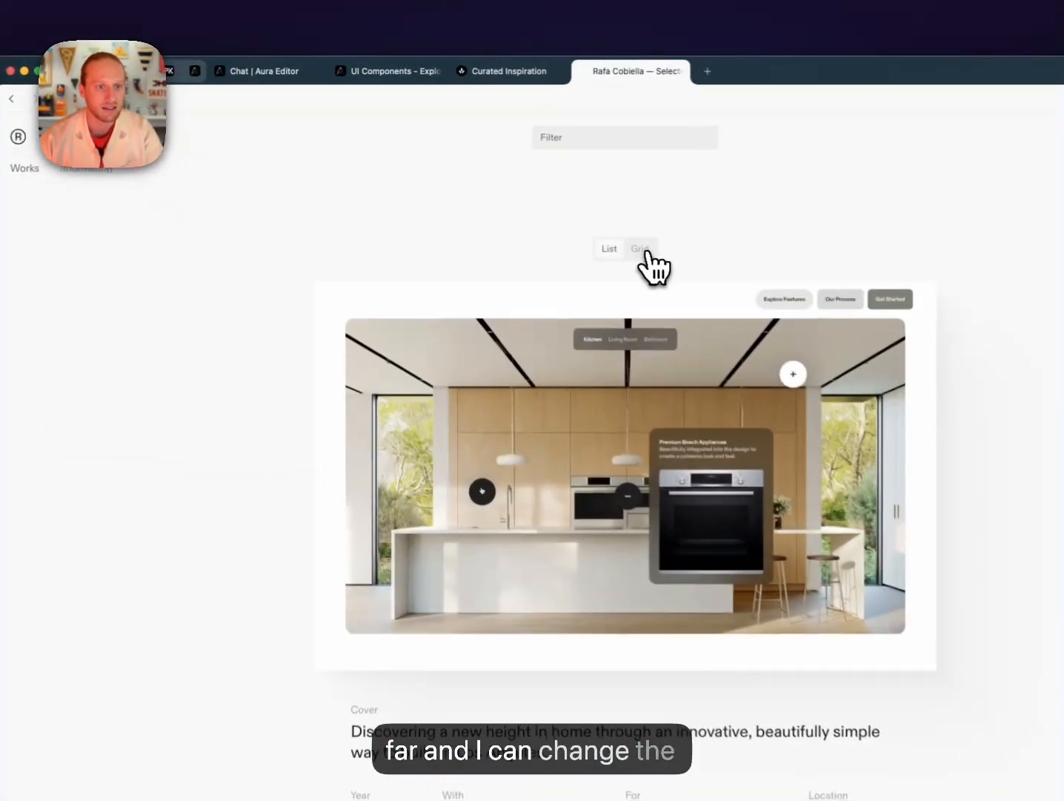
click(547, 194)
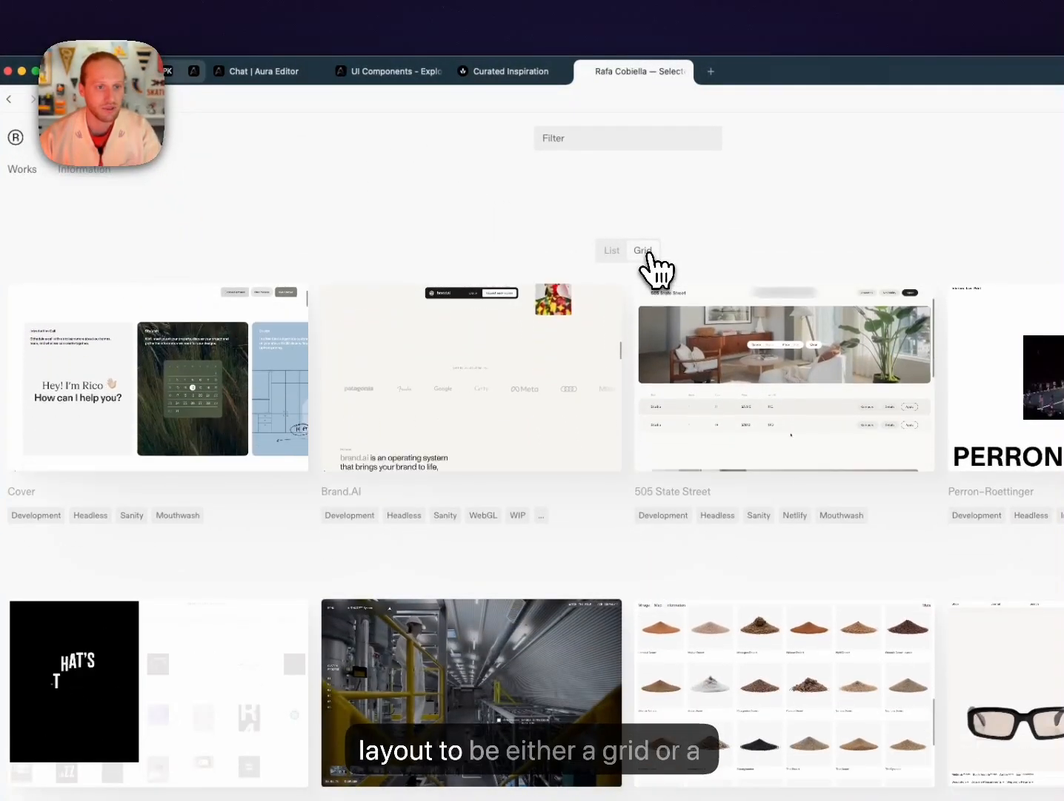
click(610, 253)
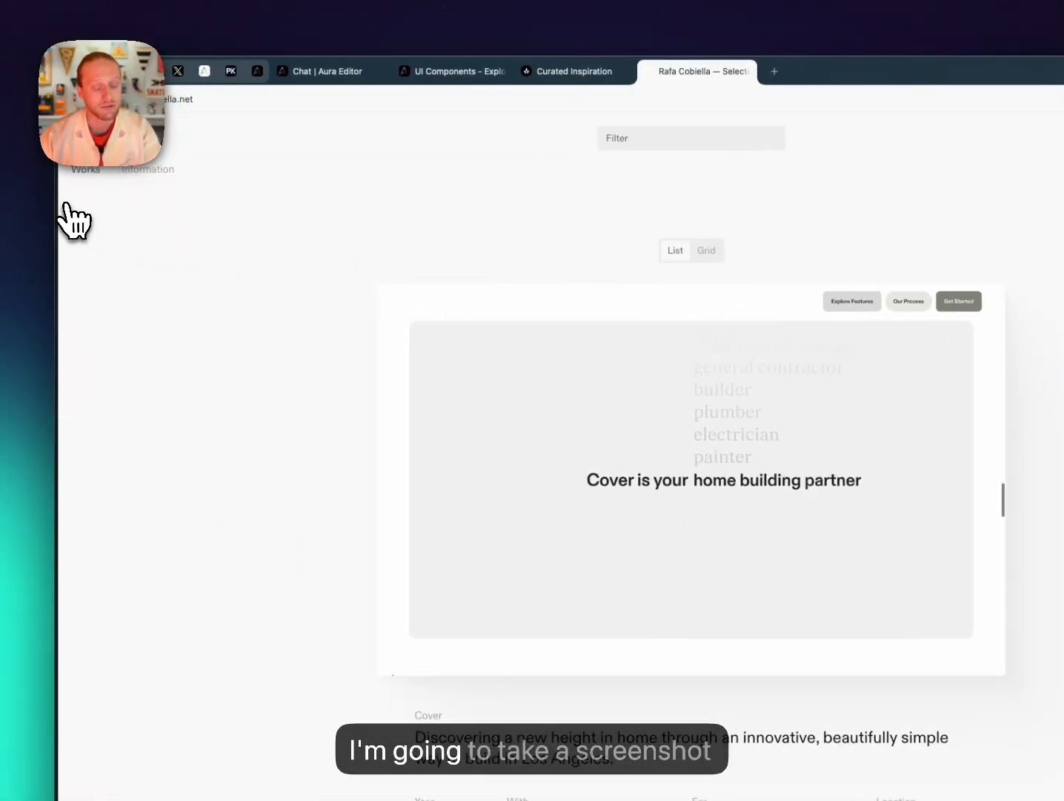
Capture a region screenshot of the Cover case study on the Works page.
key(super+shift+4)
drag(65, 200, 1002, 729)
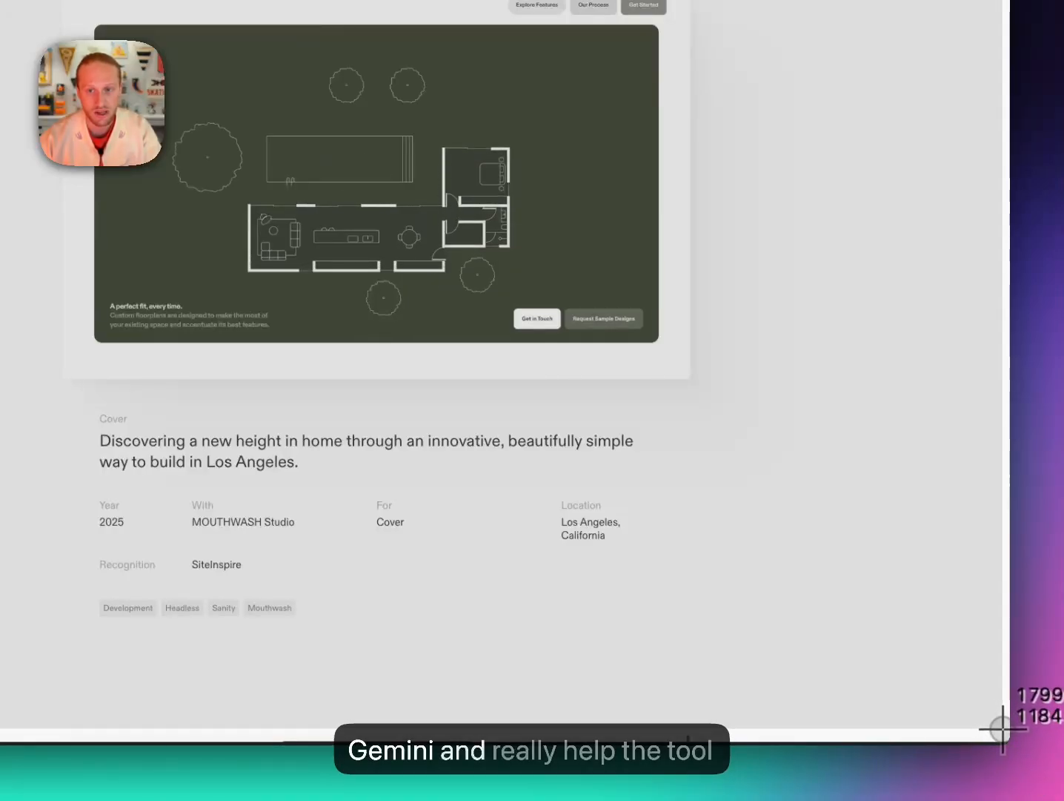
drag(1003, 728, 1003, 728)
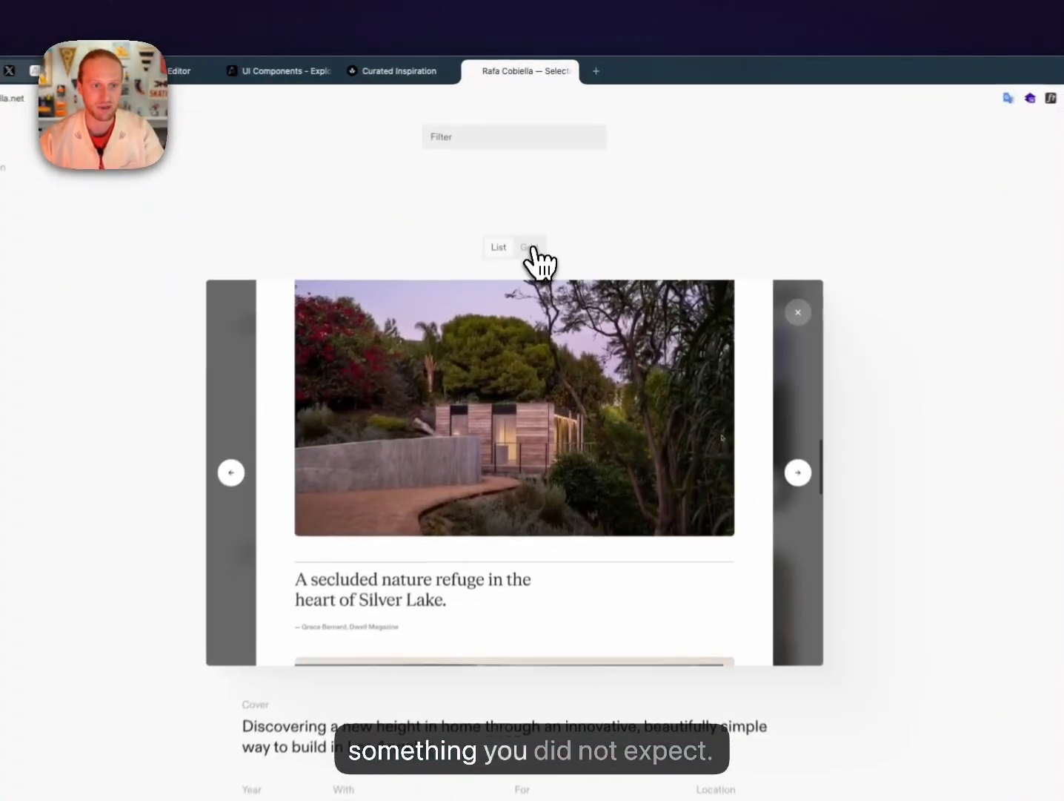
Toggle the projects between Grid and List layouts, ending on List.
click(547, 191)
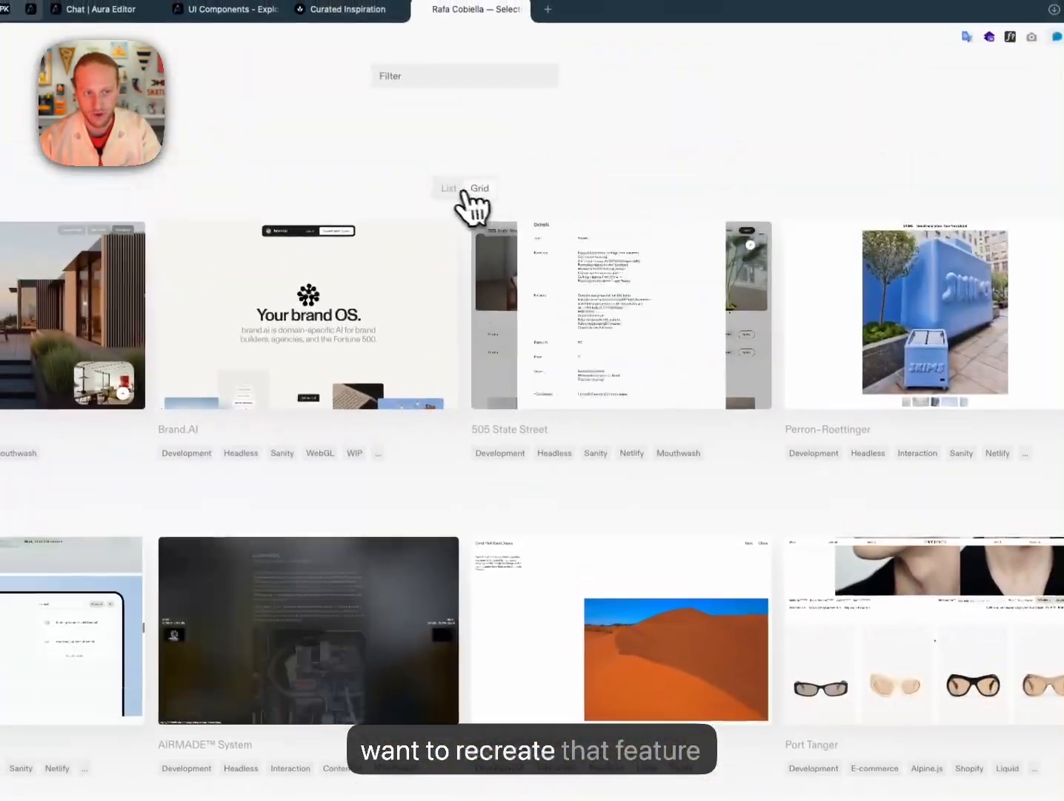
click(453, 189)
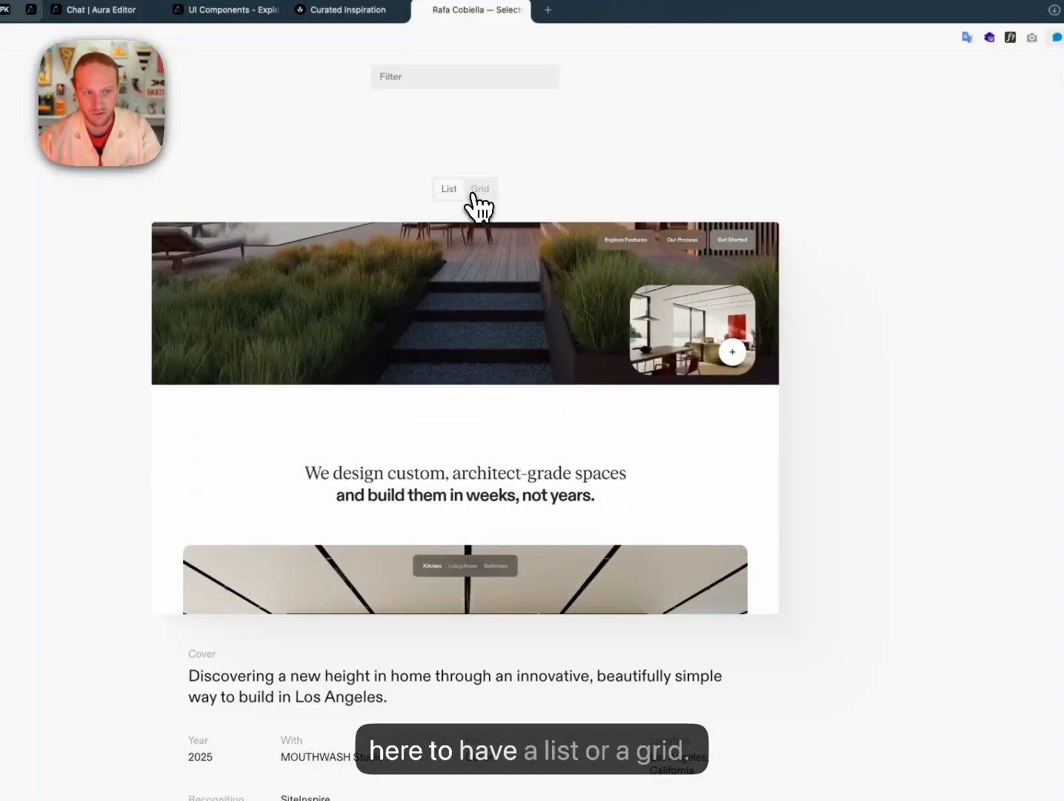
click(474, 189)
click(448, 189)
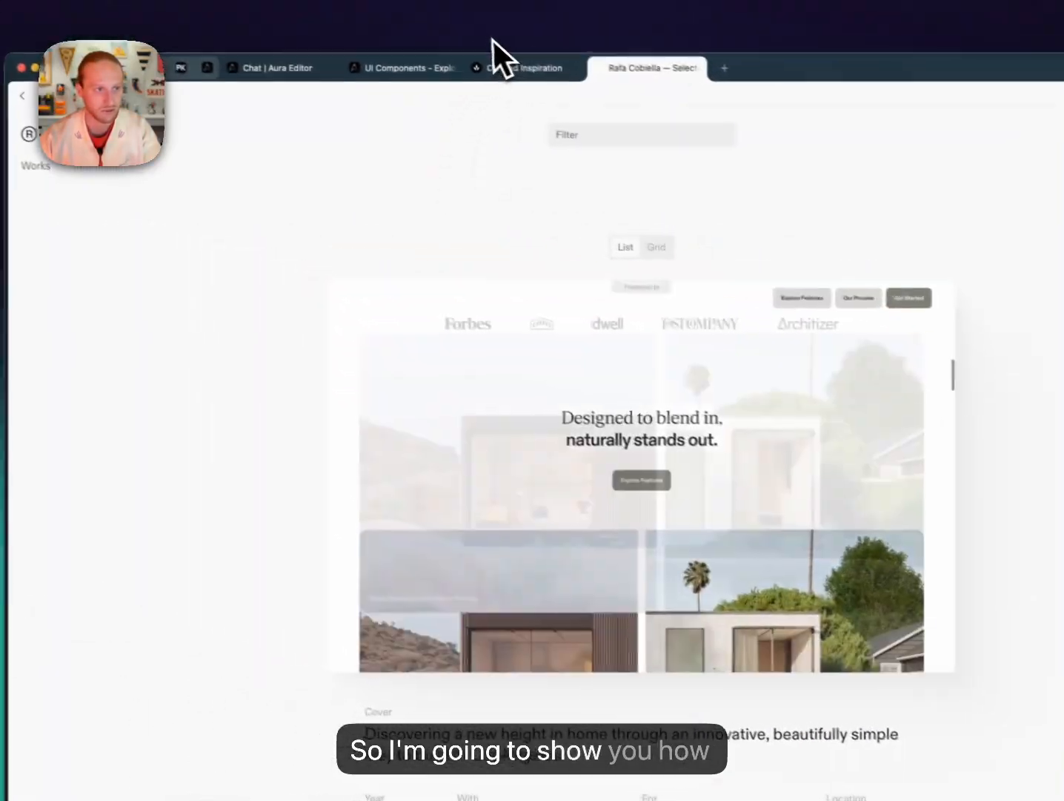
Add to the prompt: follow the attached screenshots exactly; do not reinterpret the design or change its structure.
click(314, 72)
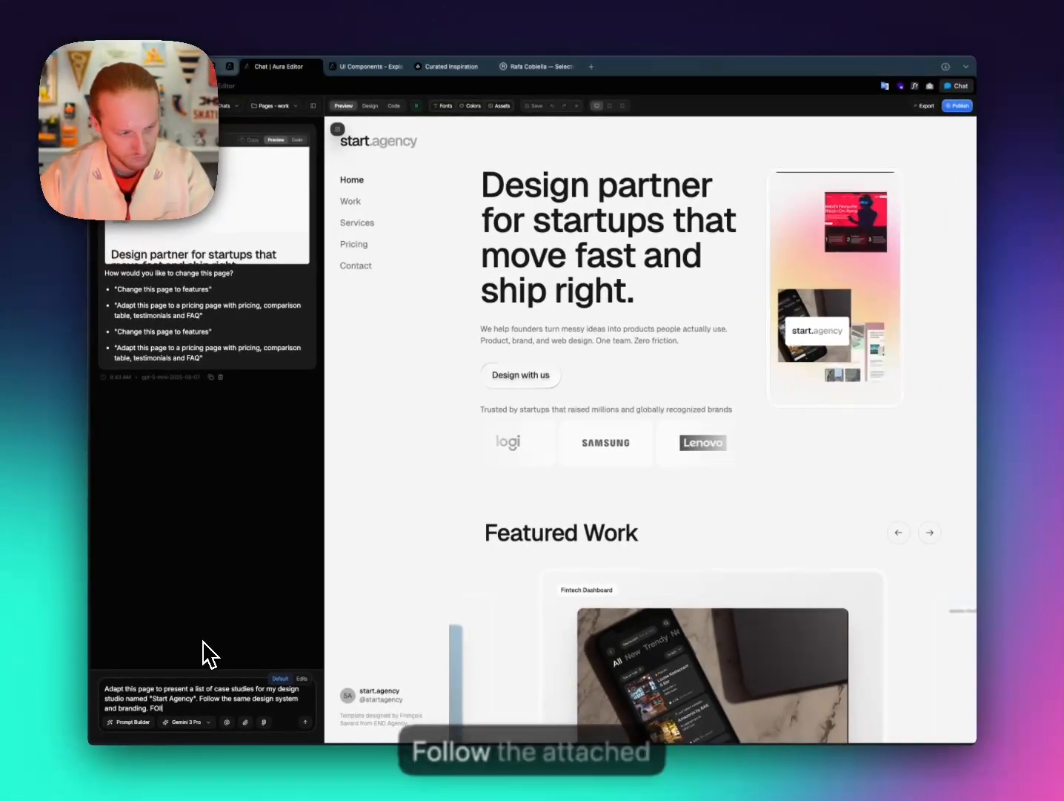
text(FOllow the)
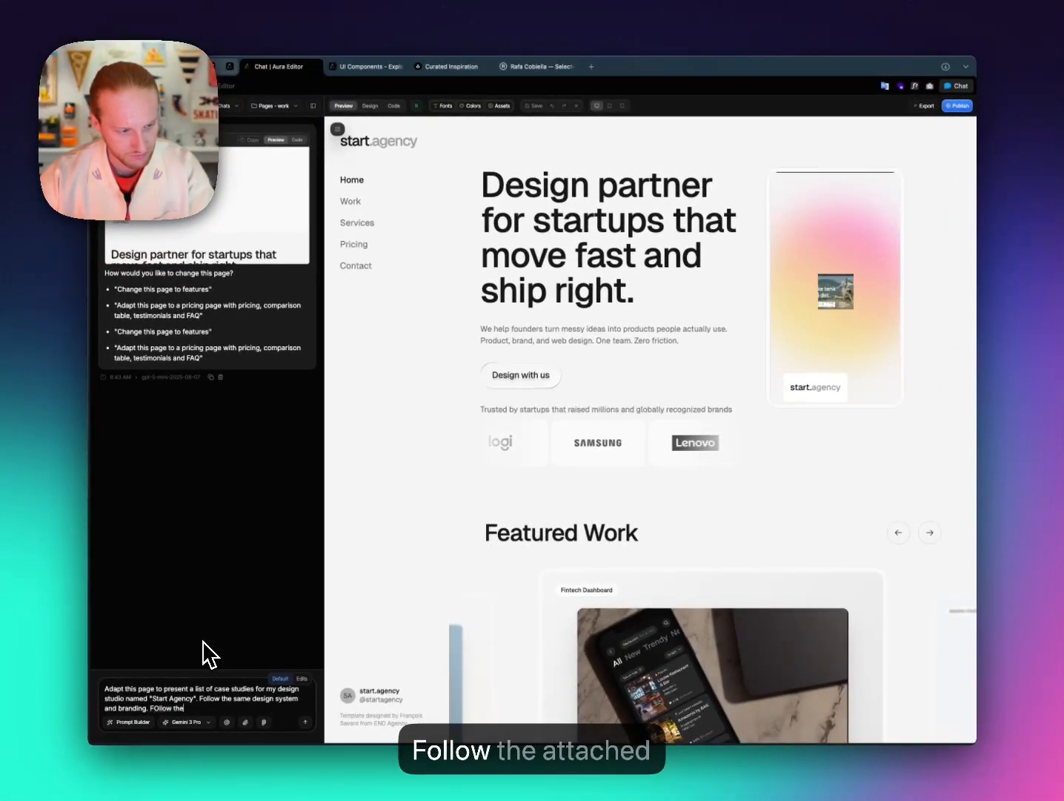
text( attached sc)
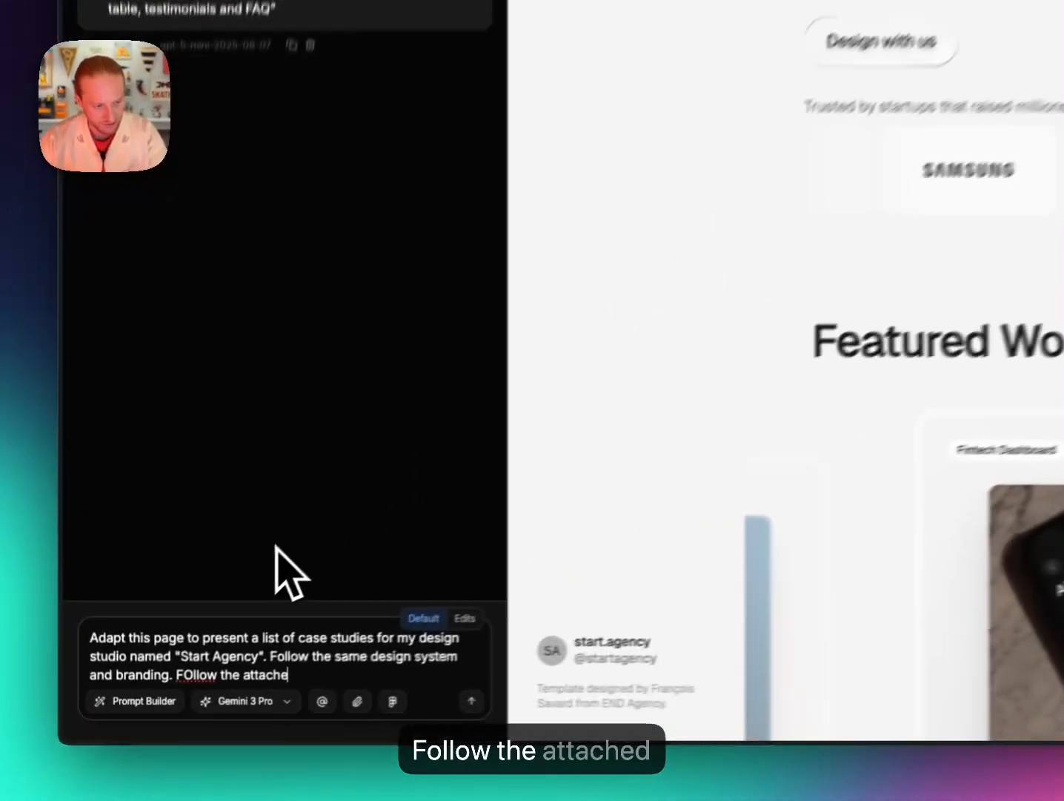
text(reenshots)
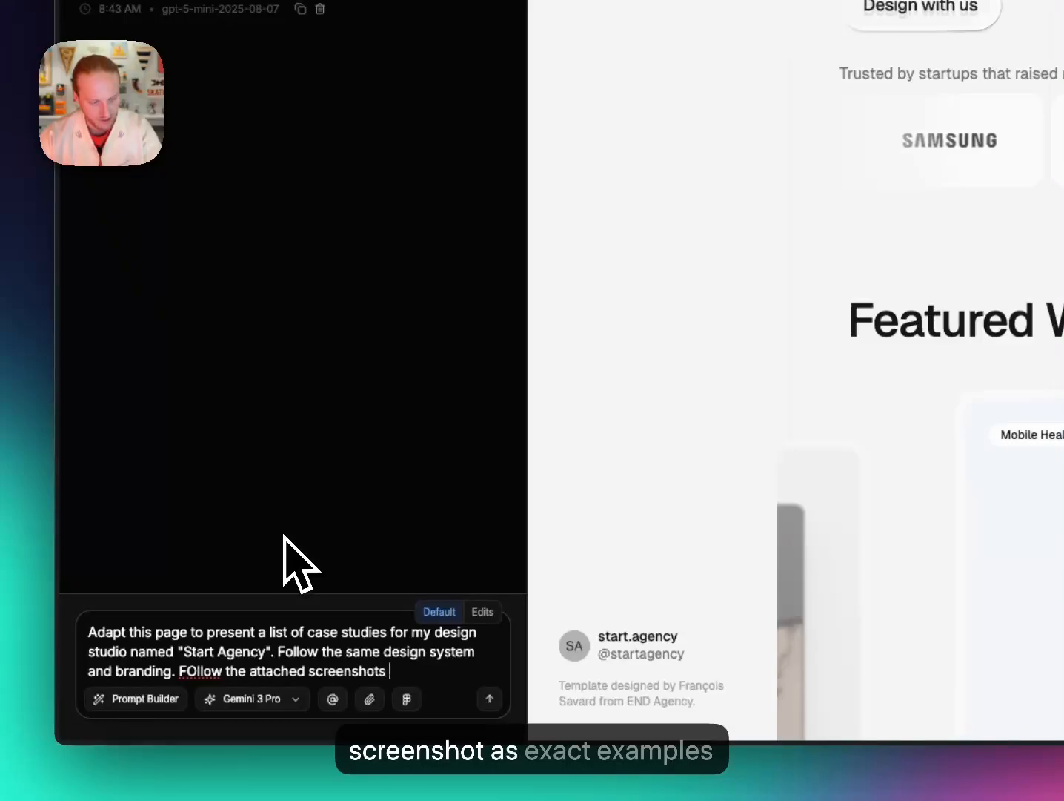
text( as exact example)
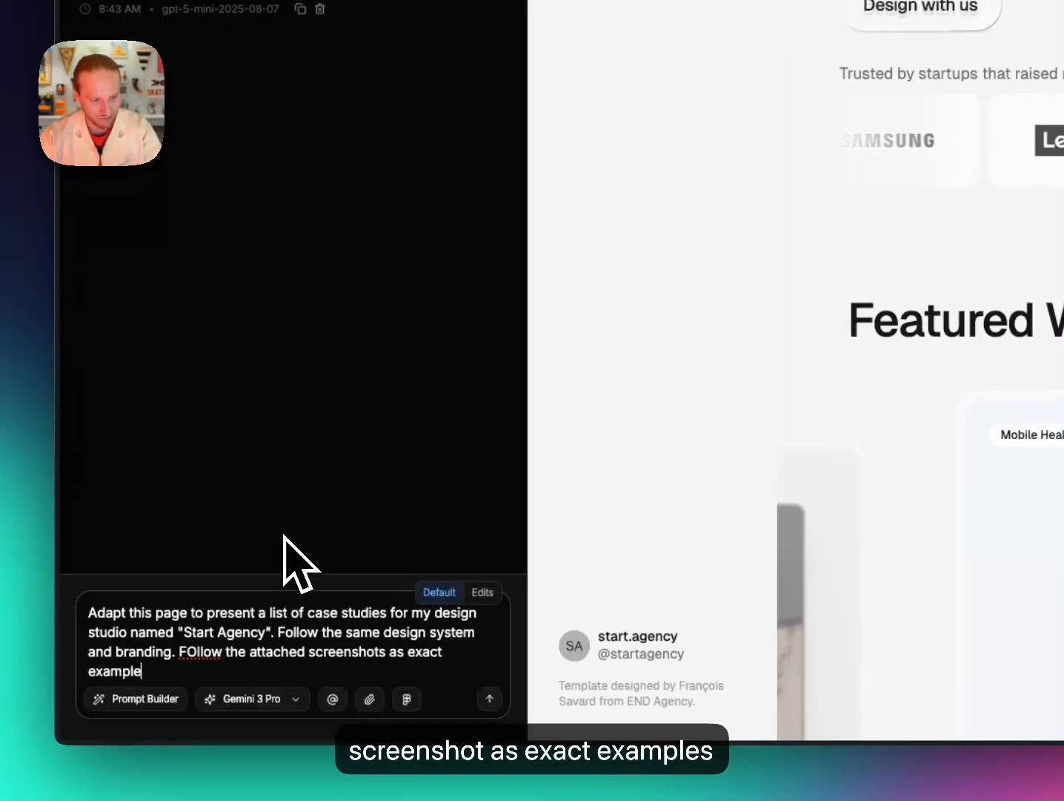
text(s of what)
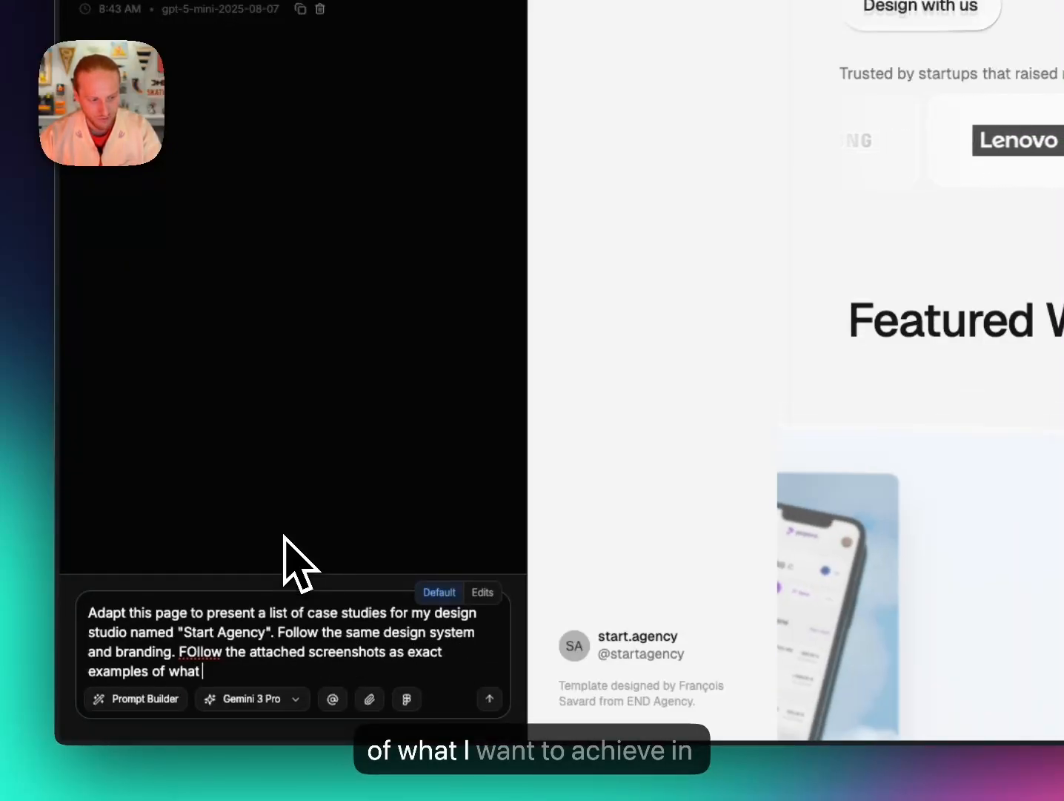
text( I want to achieve in terms of layou)
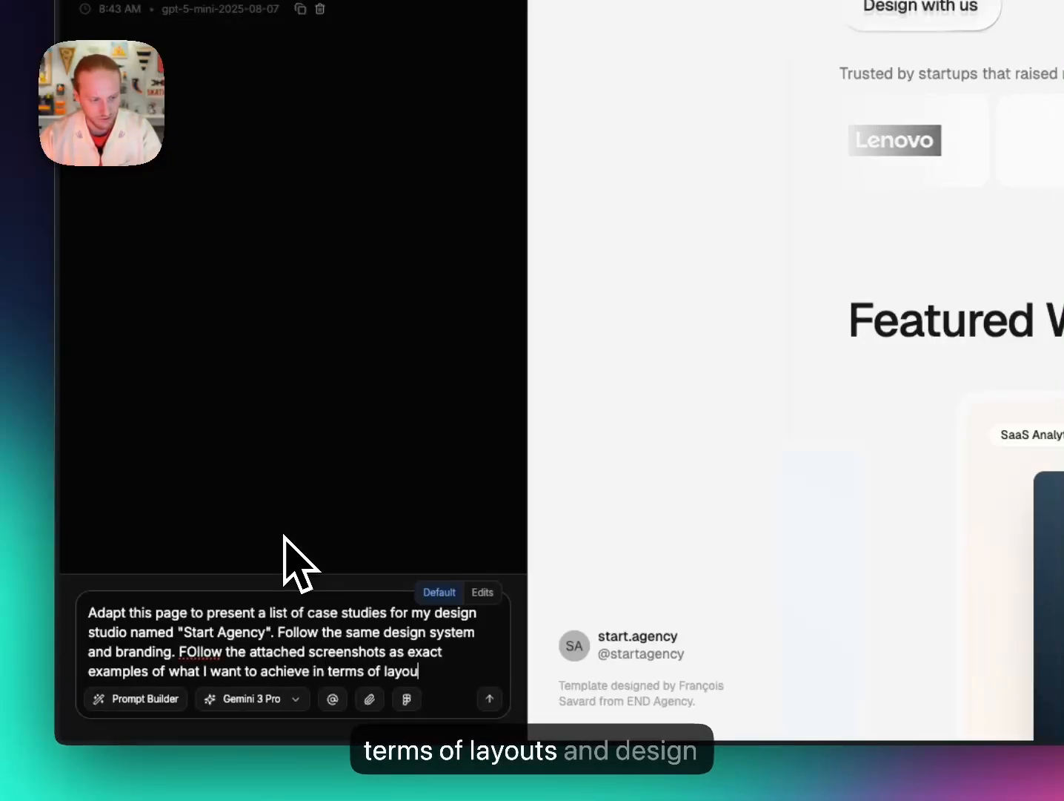
text(t and design structu)
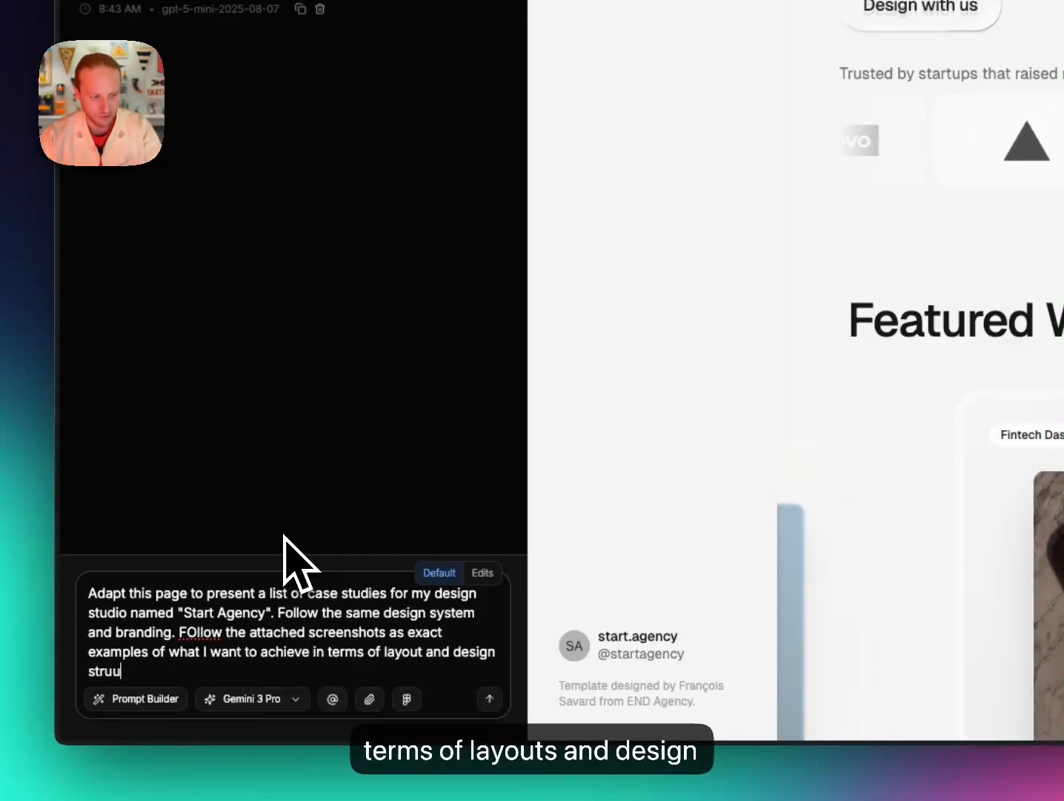
key(BackSpace)
text(cture. D)
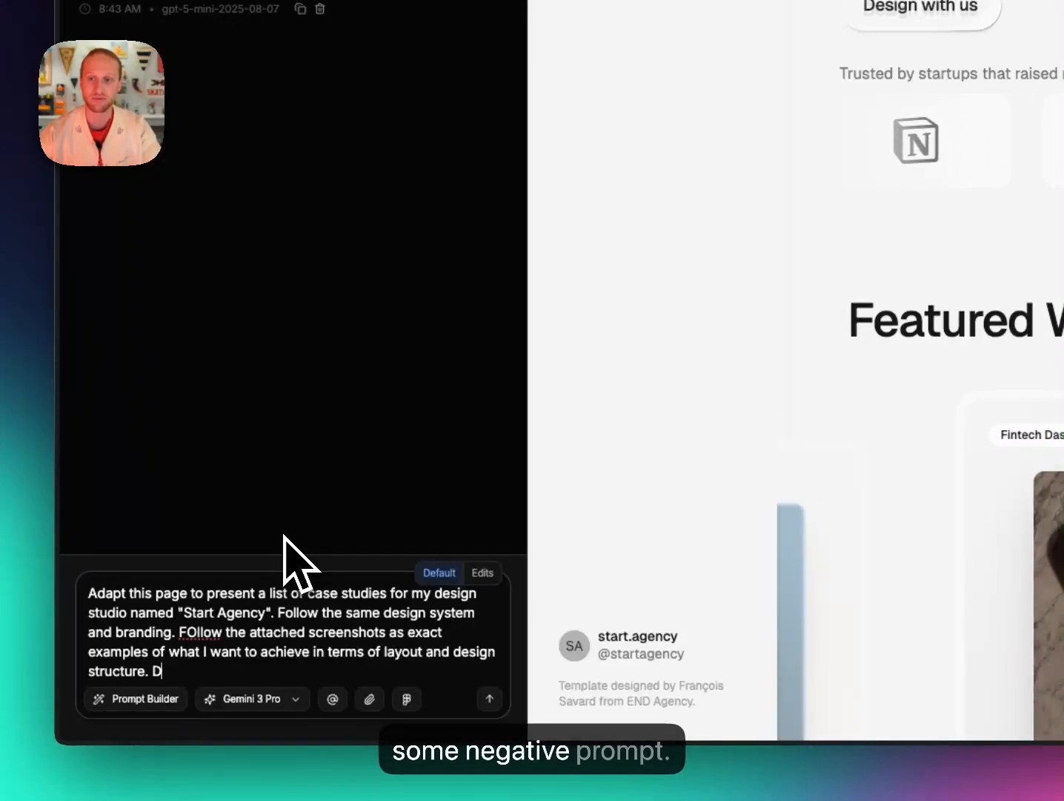
text(o n)
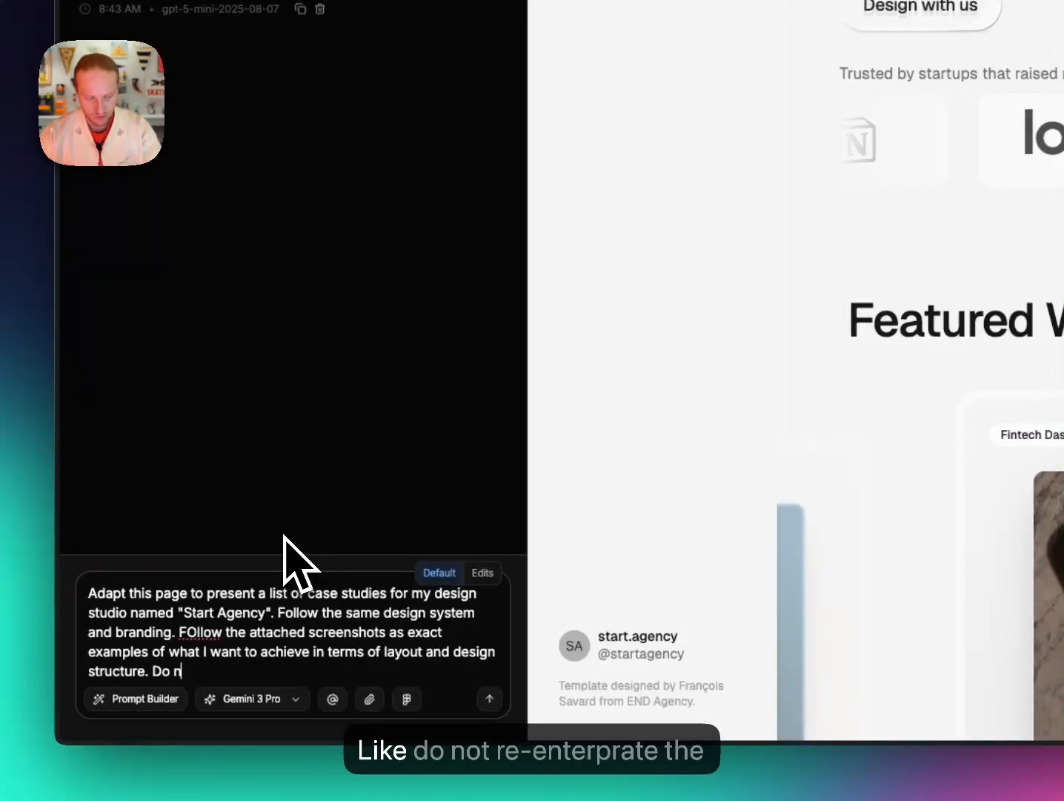
text(ot reinterpr)
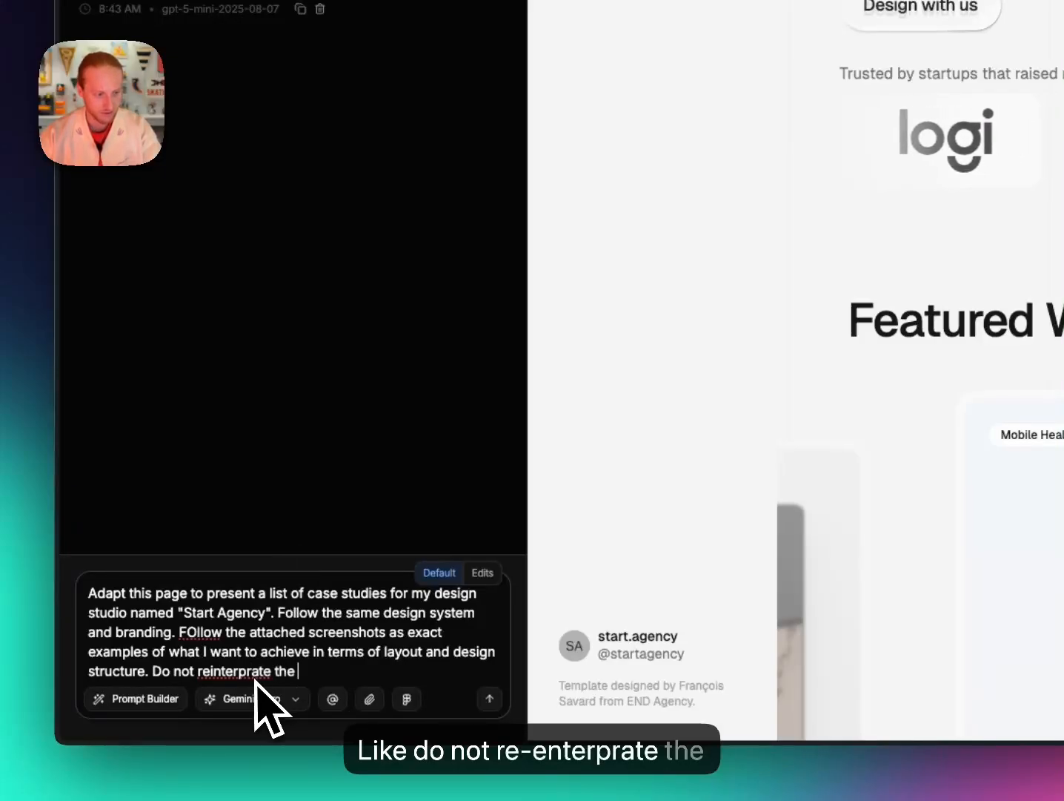
text(ate the design or change)
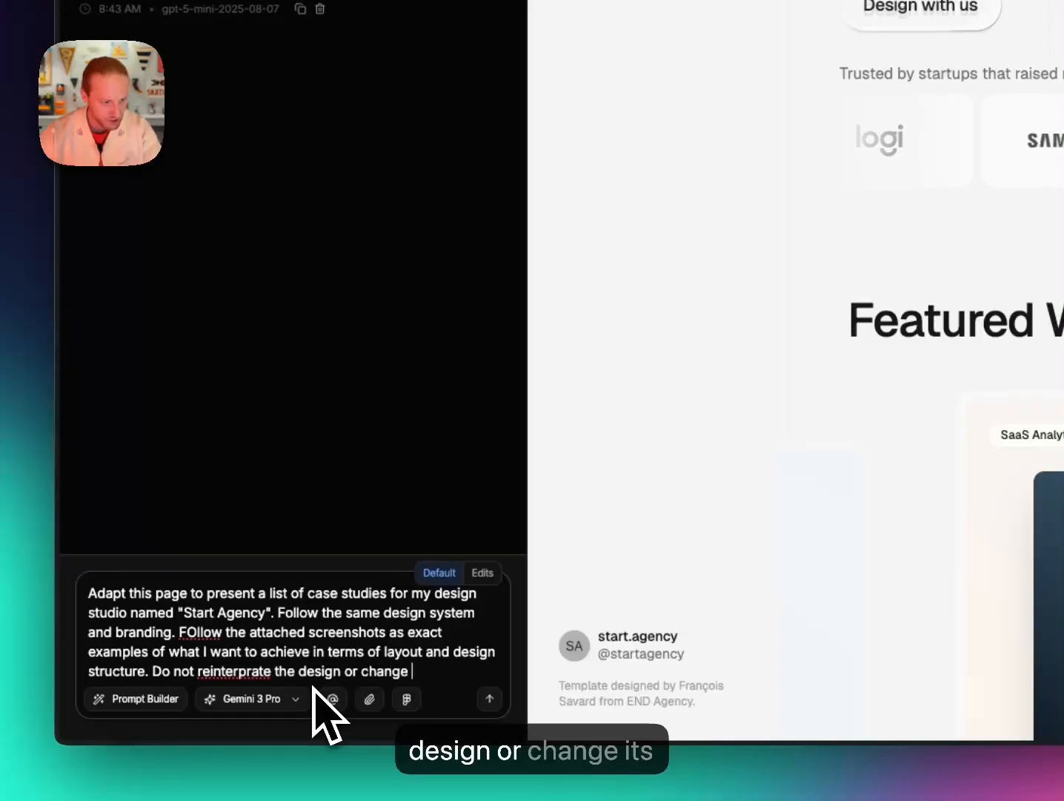
text( its structure.)
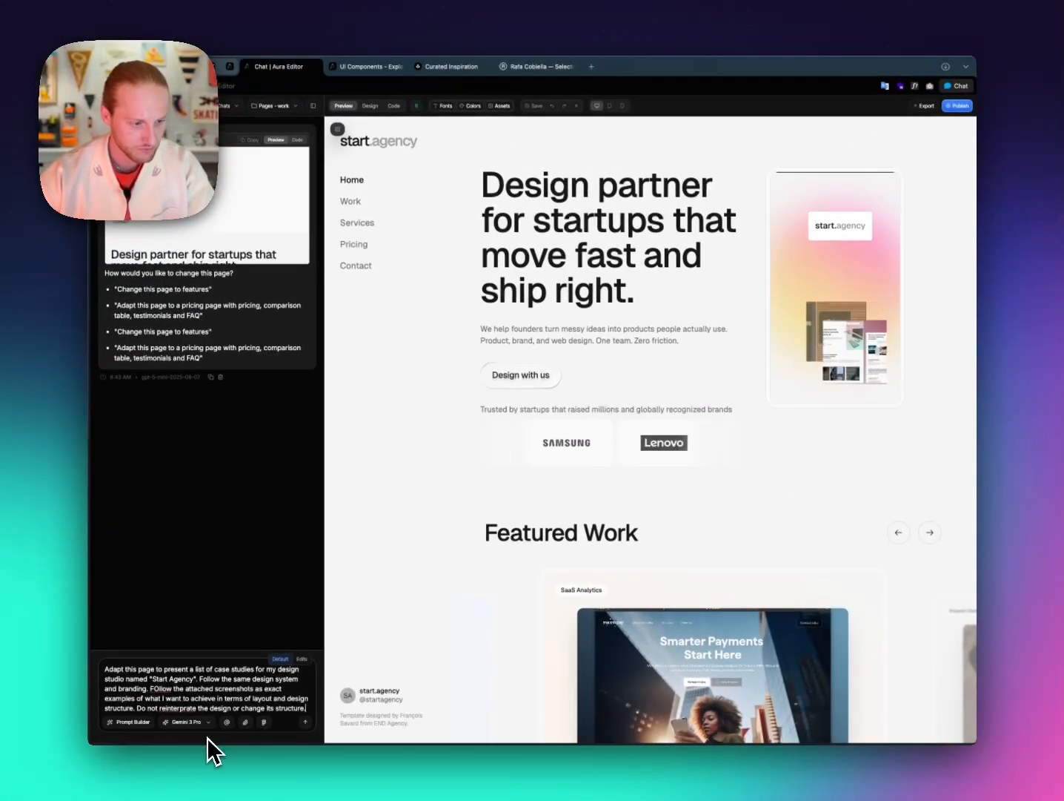
Attach the two Desktop reference screenshots of case-study layouts to the request.
click(245, 724)
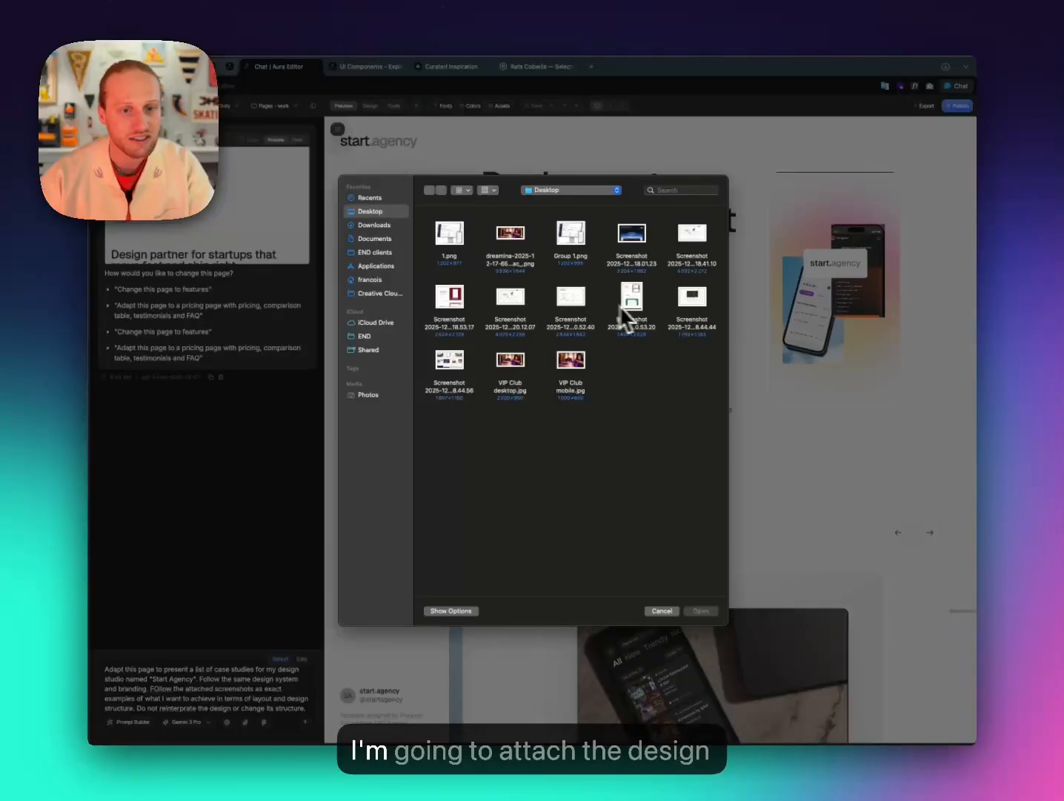
click(692, 299)
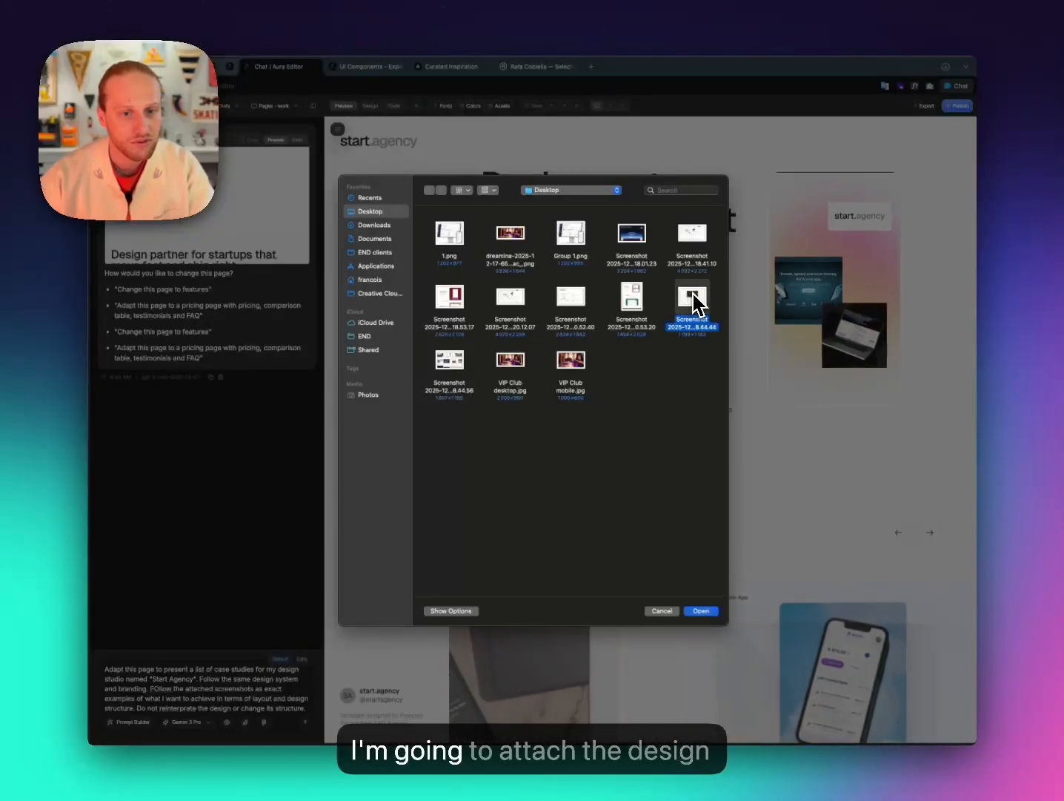
key(space)
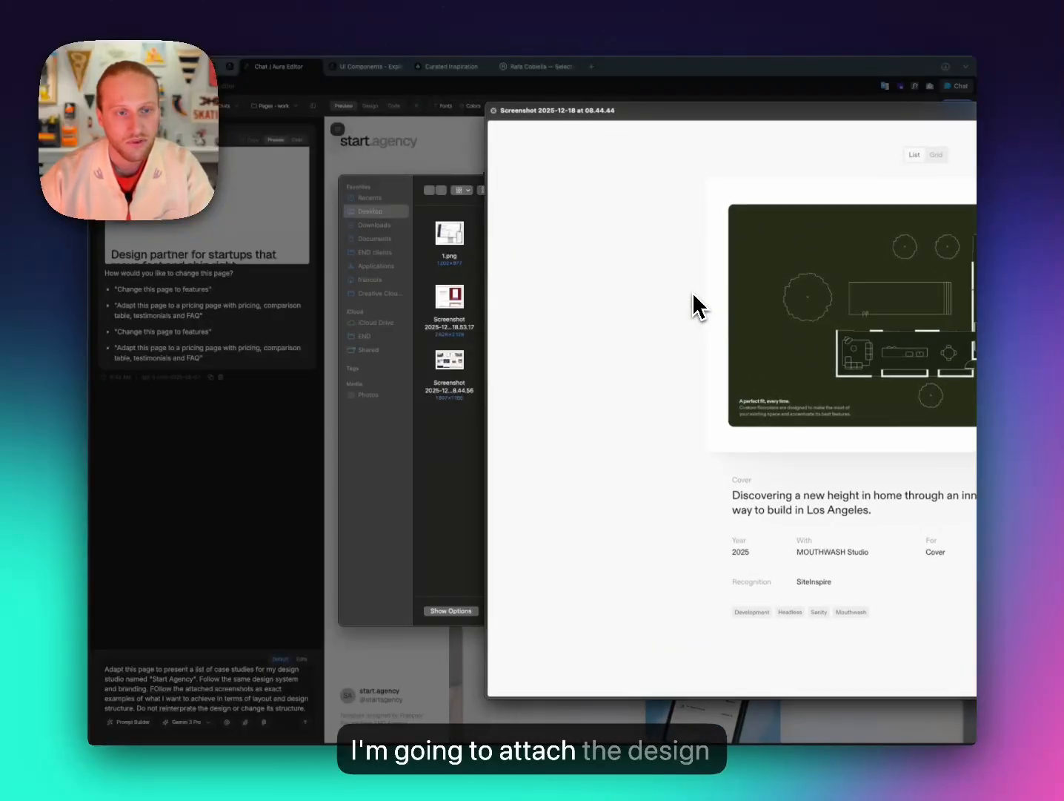
key(space)
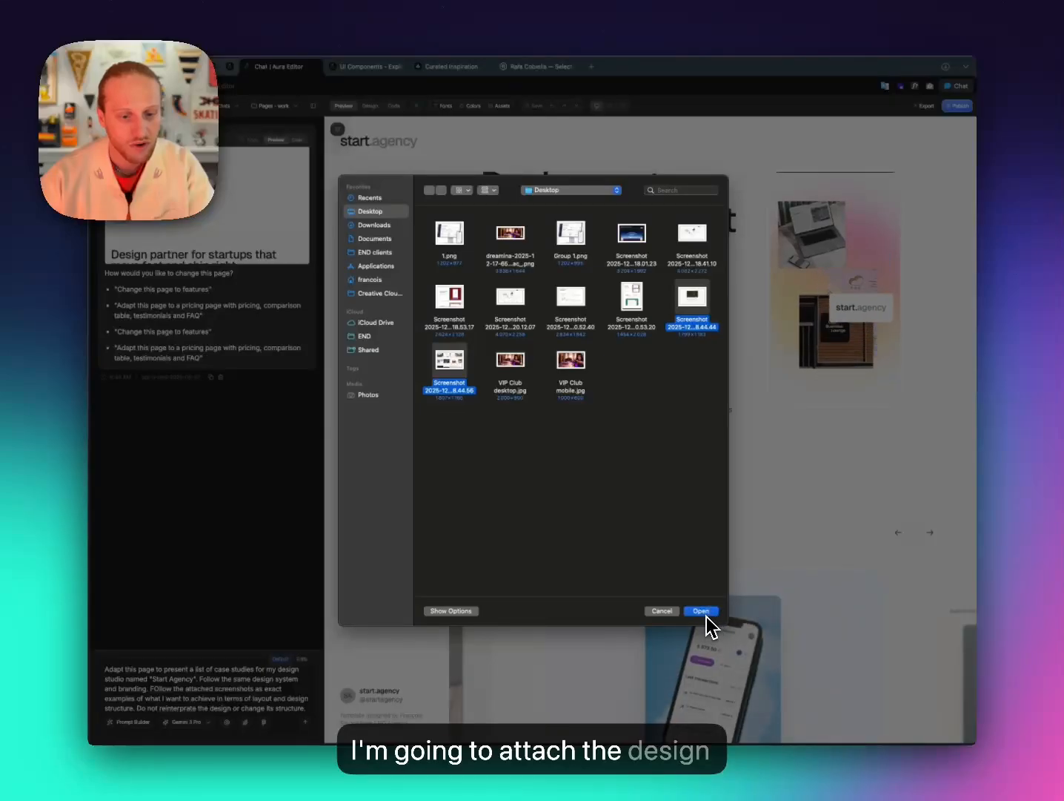
click(701, 611)
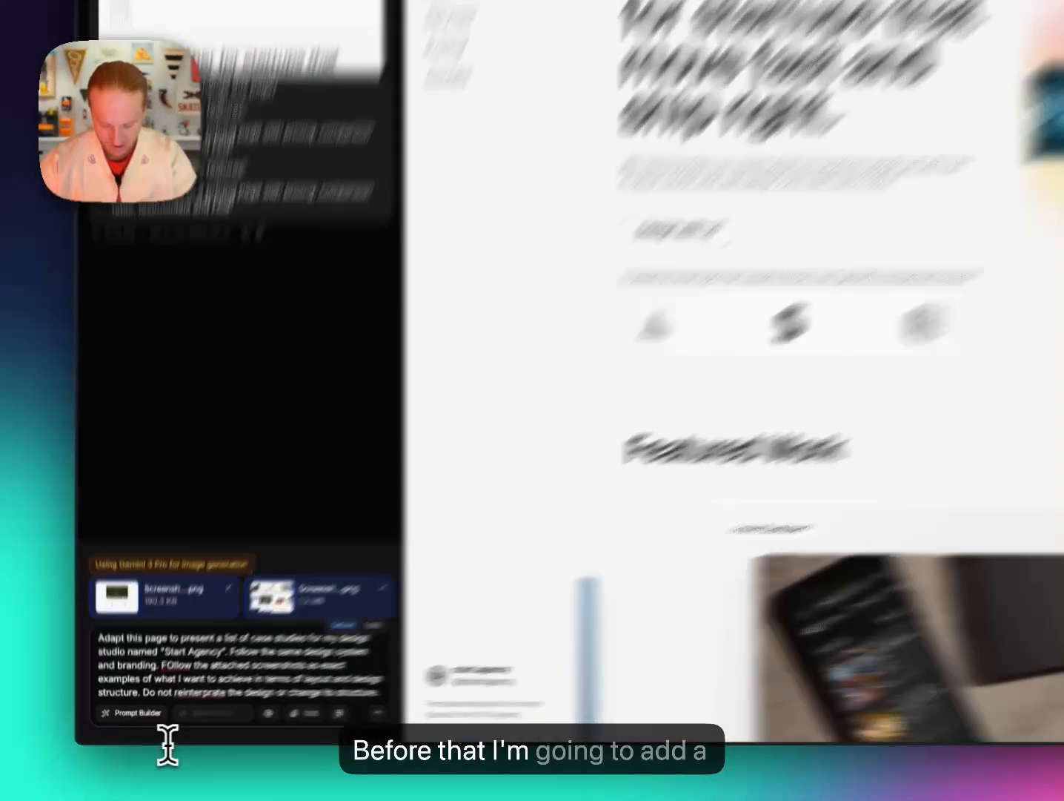
Add a sentence requesting a functional list/grid layout toggle for the case studies, then send.
text(Make th)
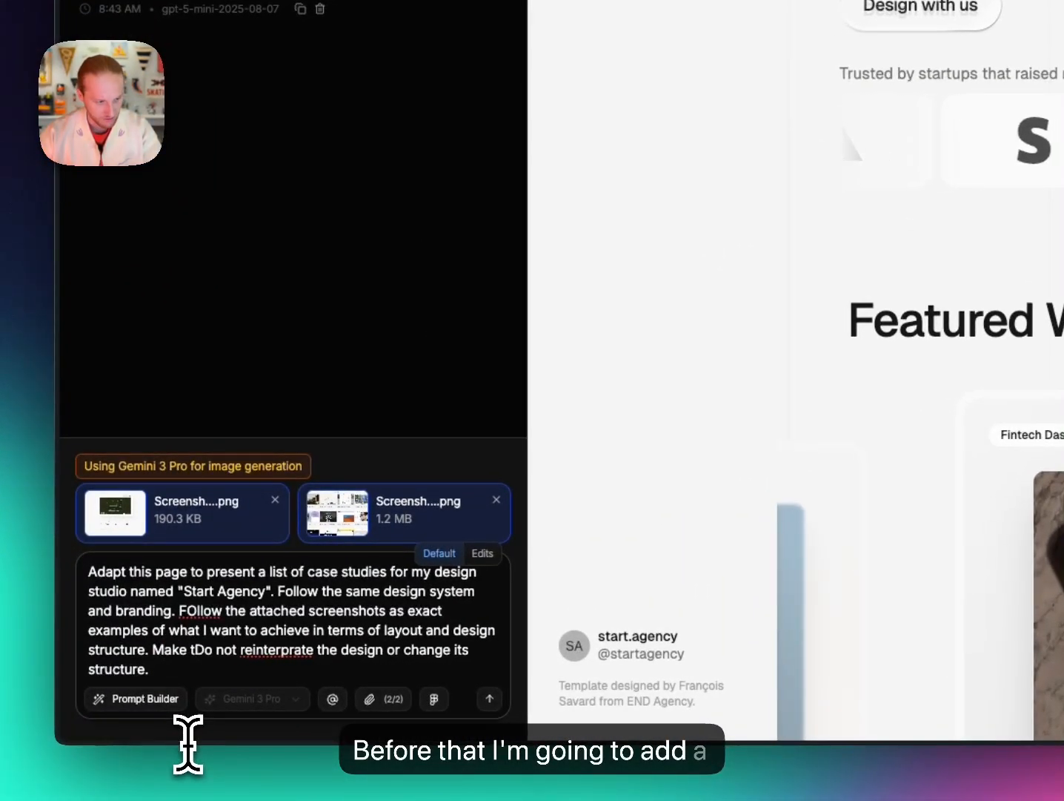
key(BackSpace)
key(BackSpace)
key(BackSpace)
text(Add a func)
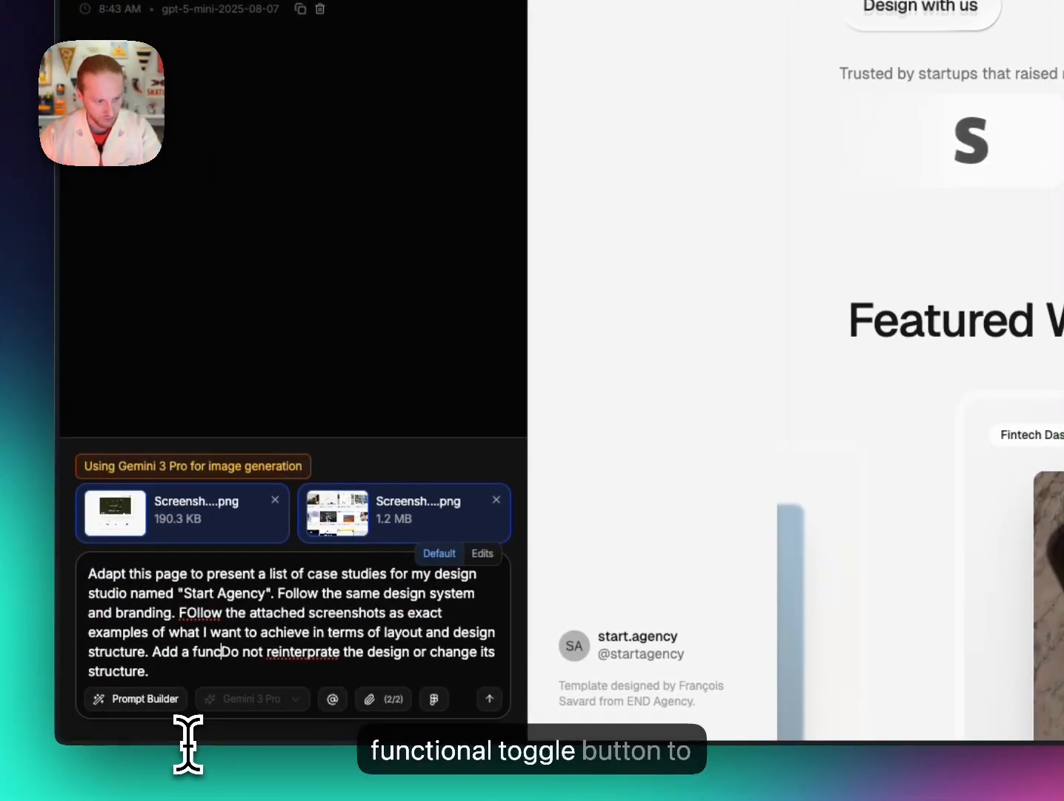
text(tional toggle button)
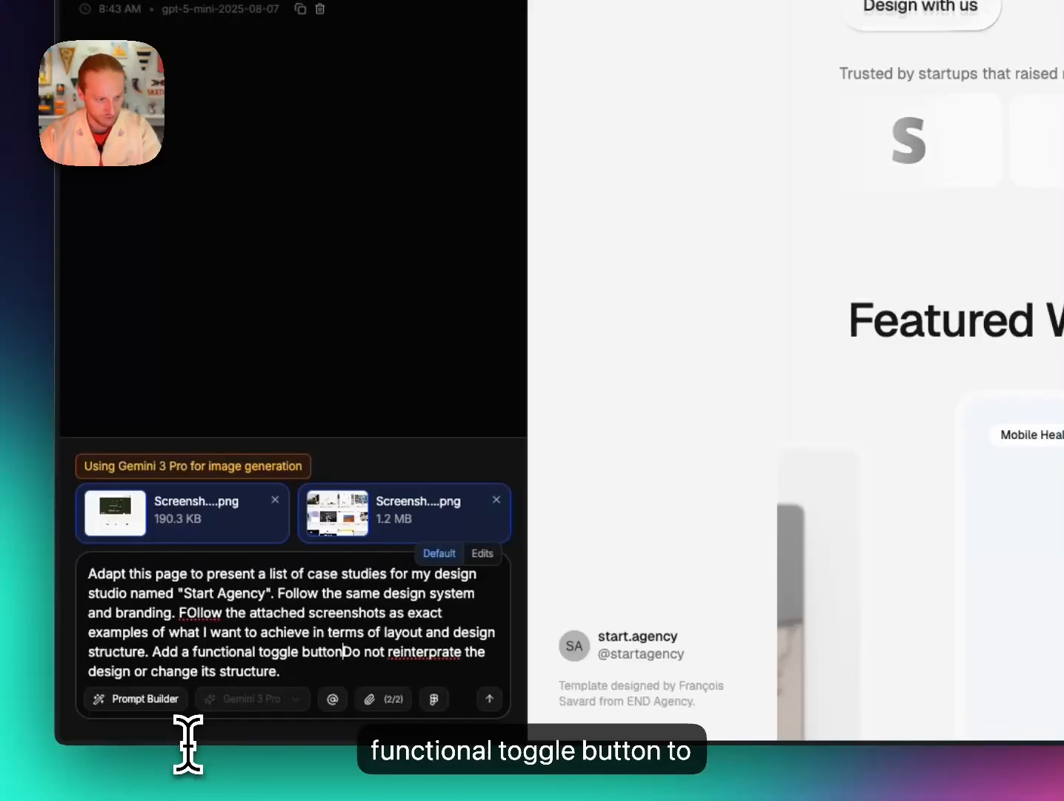
text( to switch the lay)
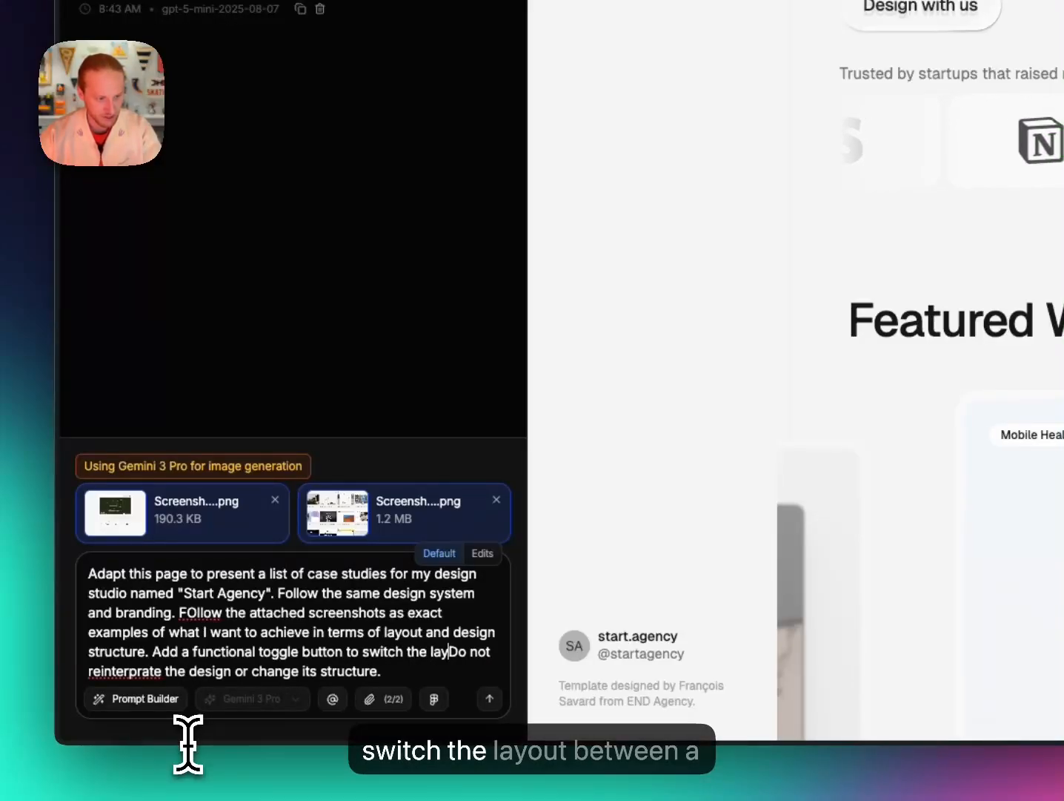
text(out between a )
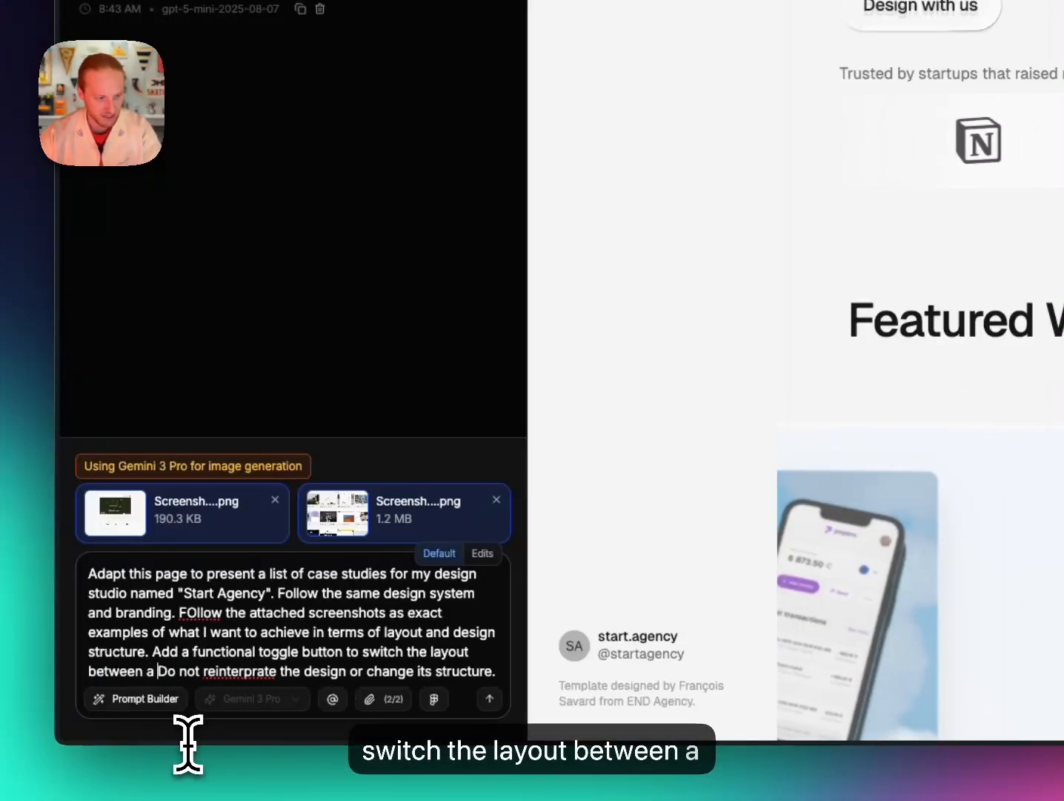
text(list and a grid to )
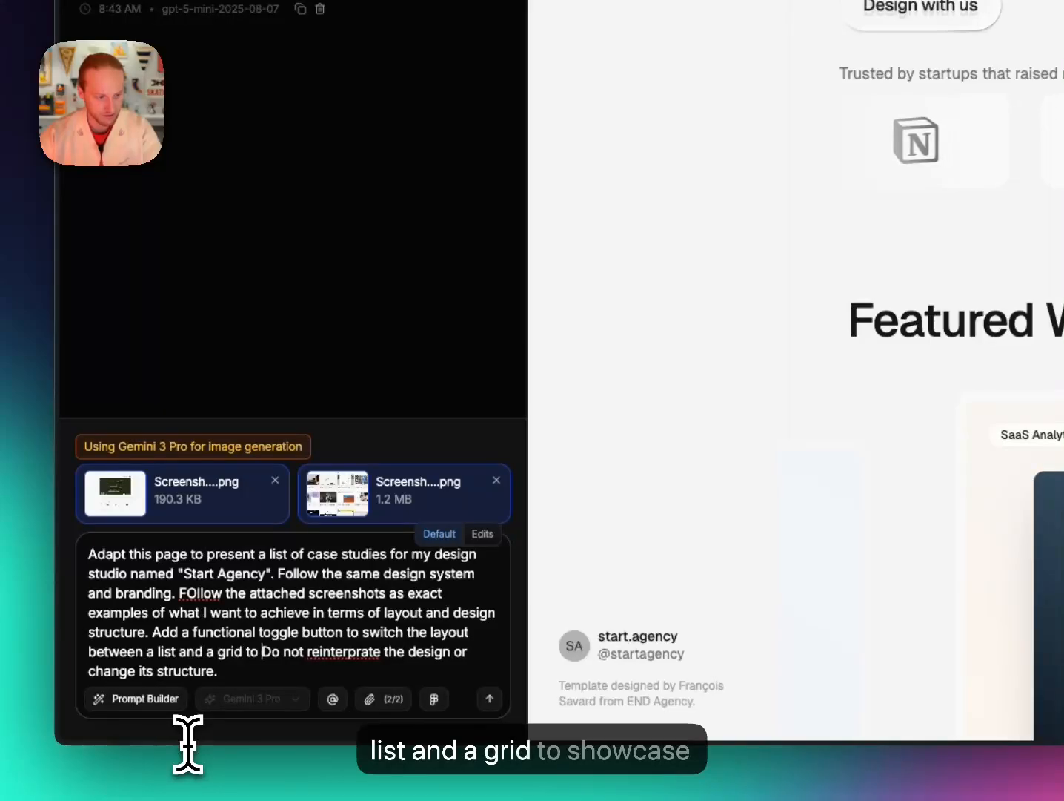
text(showcase the case studies.)
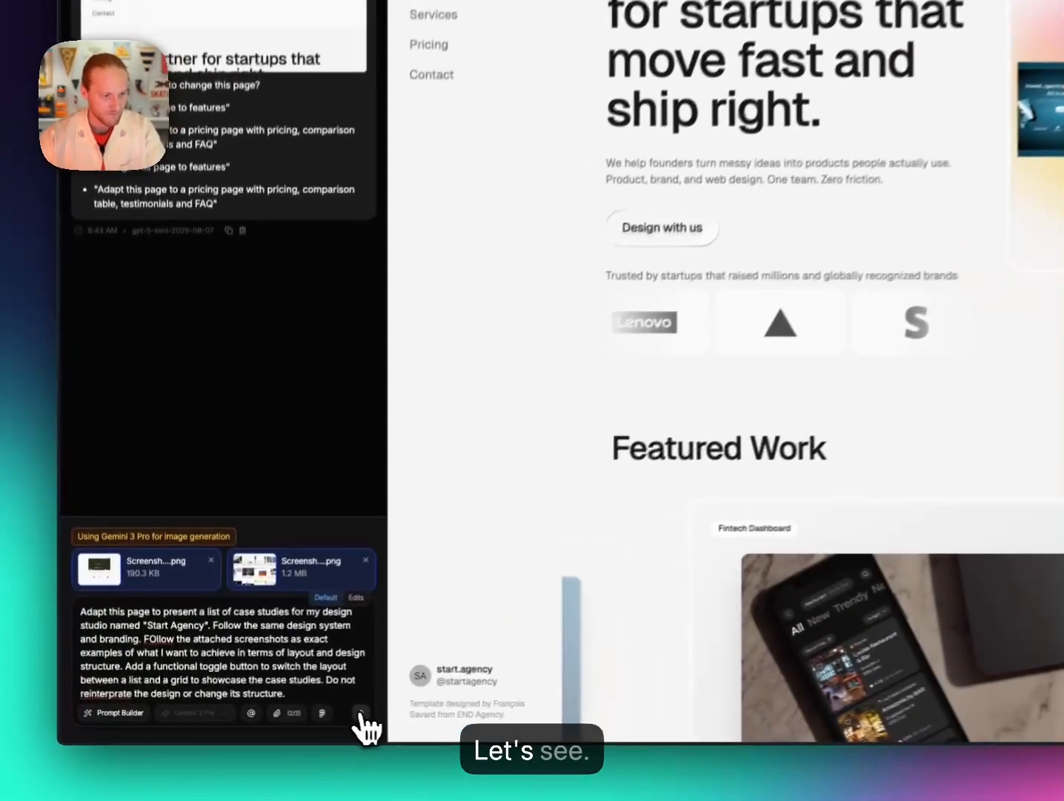
click(304, 721)
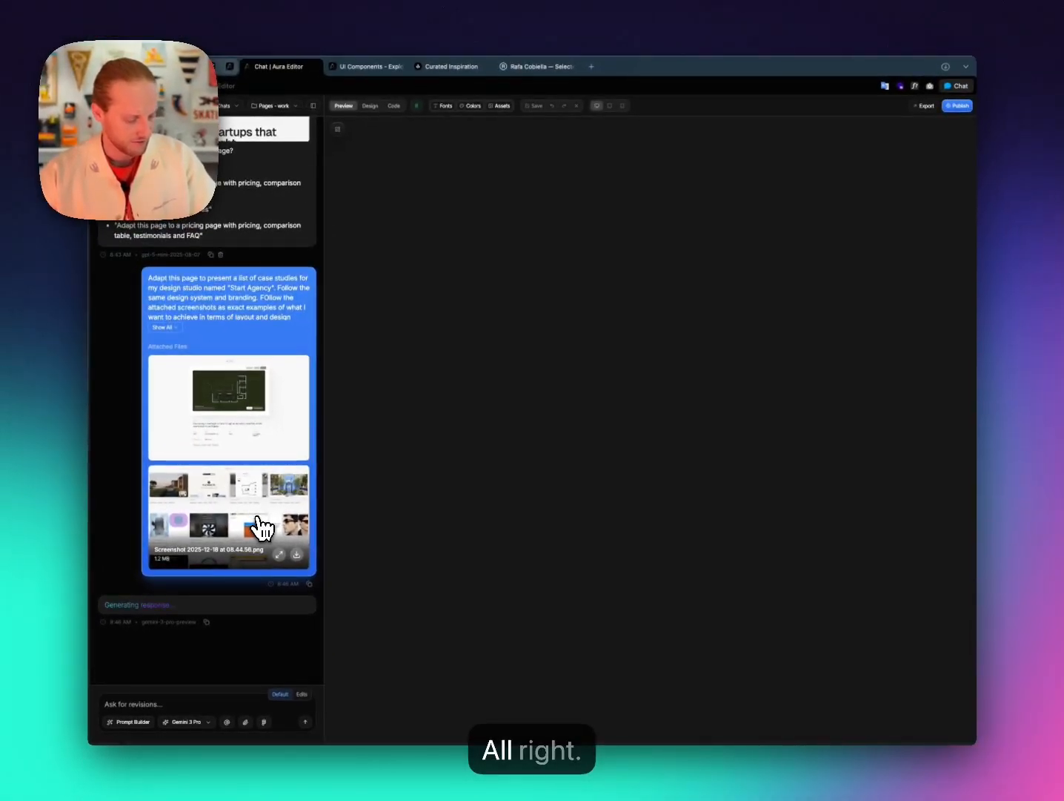
Scroll through the finished Selected Work page, checking the List/Grid toggle and the Cover case study.
scroll(261, 528, up, 3)
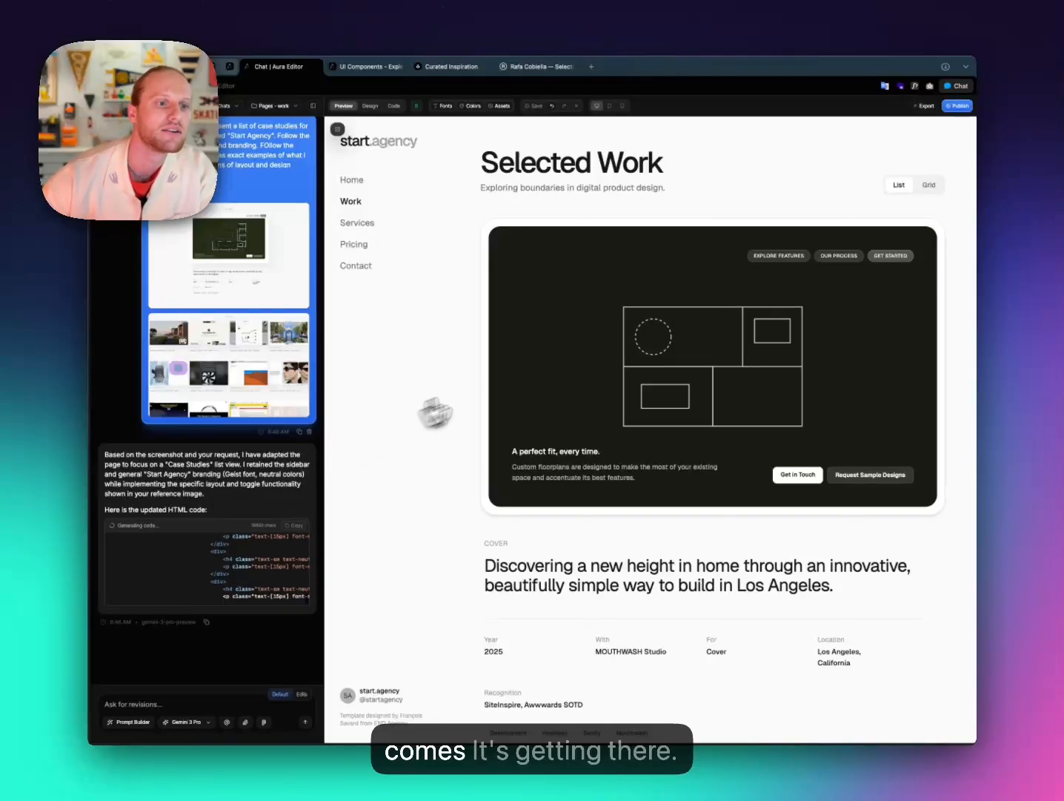
scroll(505, 389, down, 2)
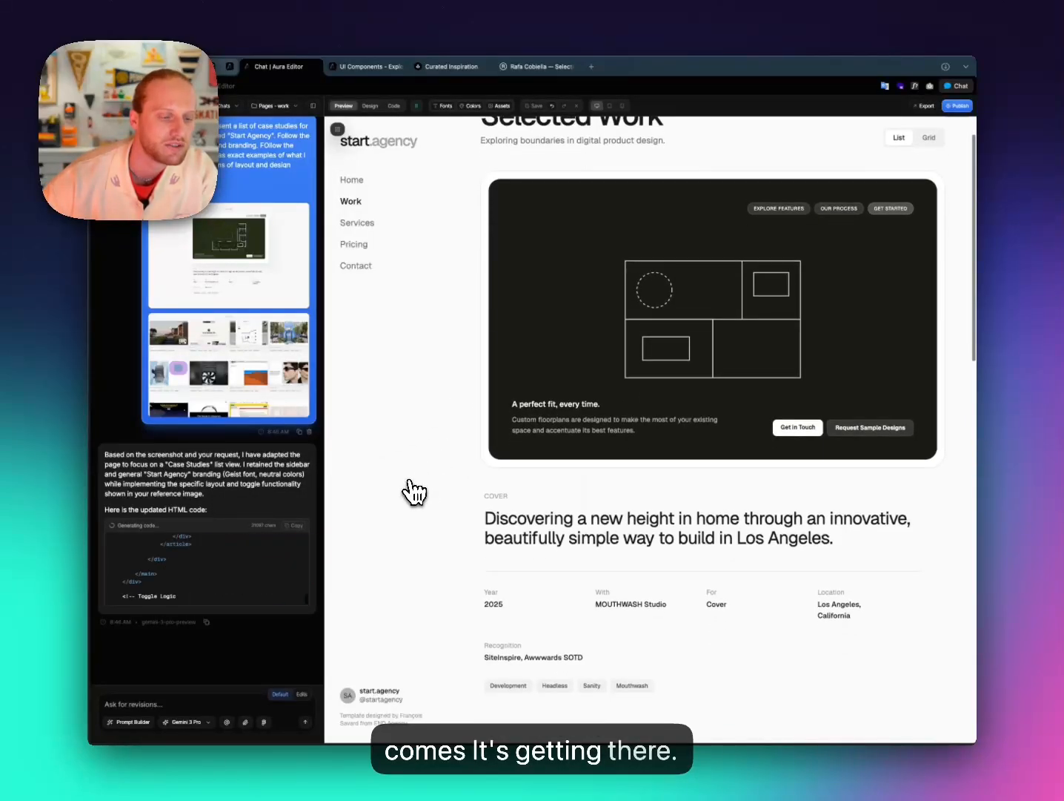
scroll(573, 527, up, 2)
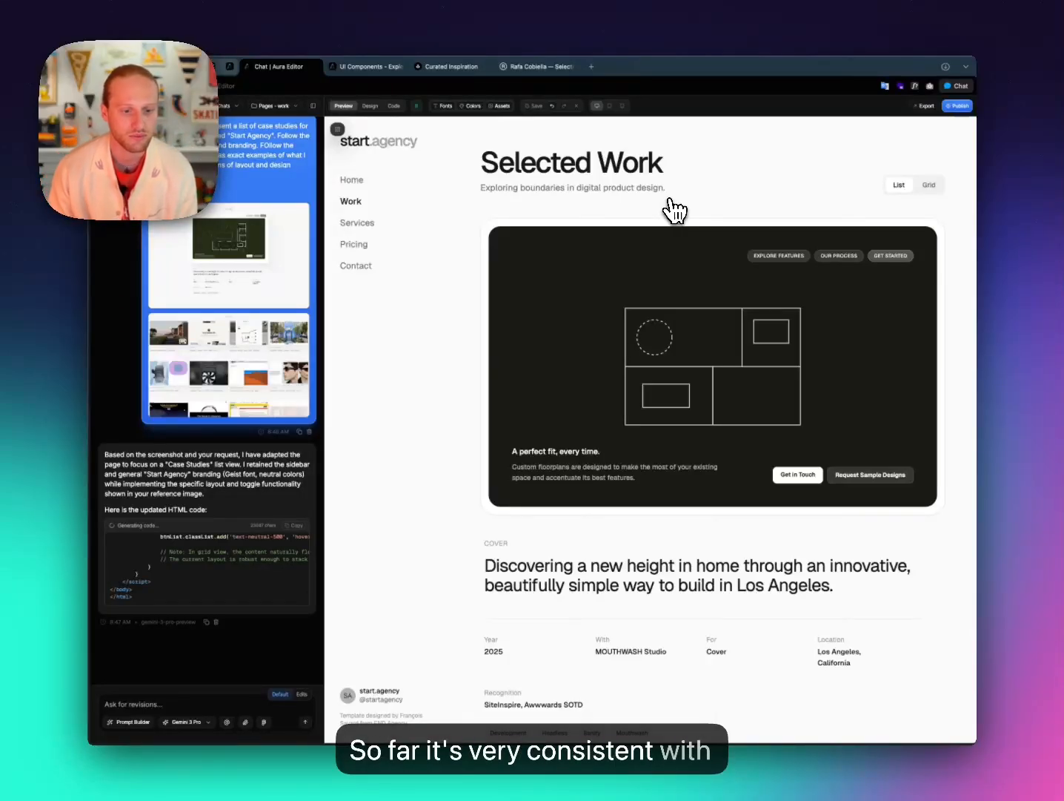
scroll(662, 372, down, 10)
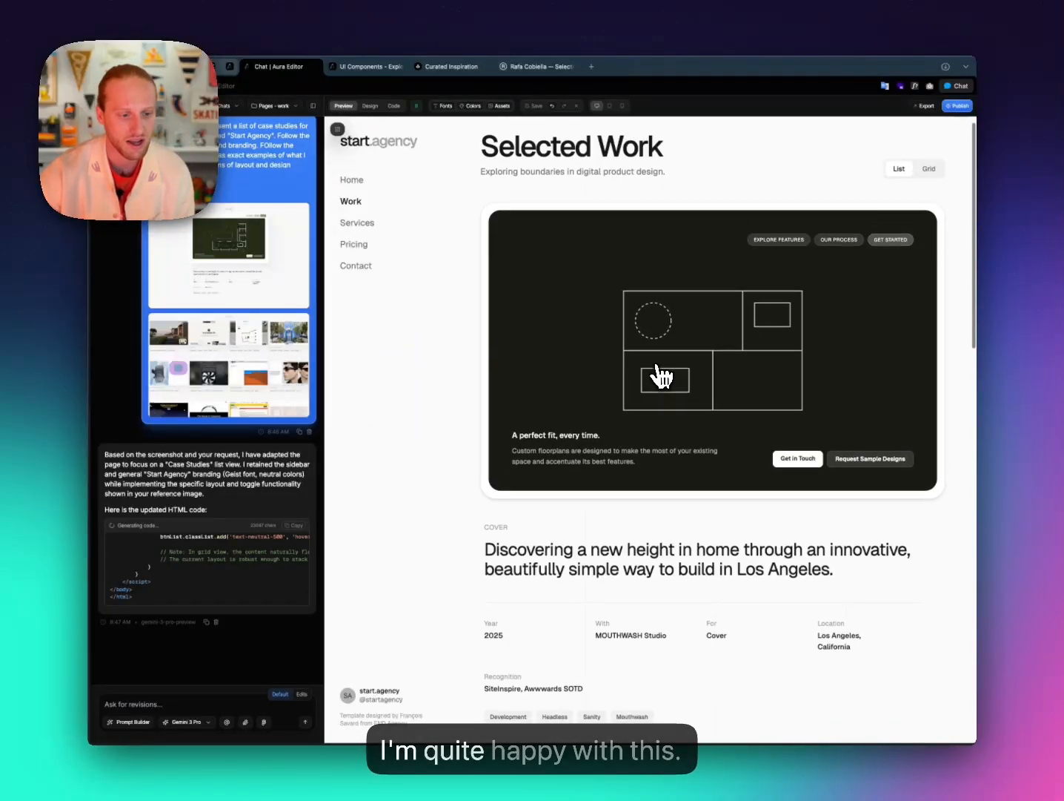
scroll(661, 378, down, 1)
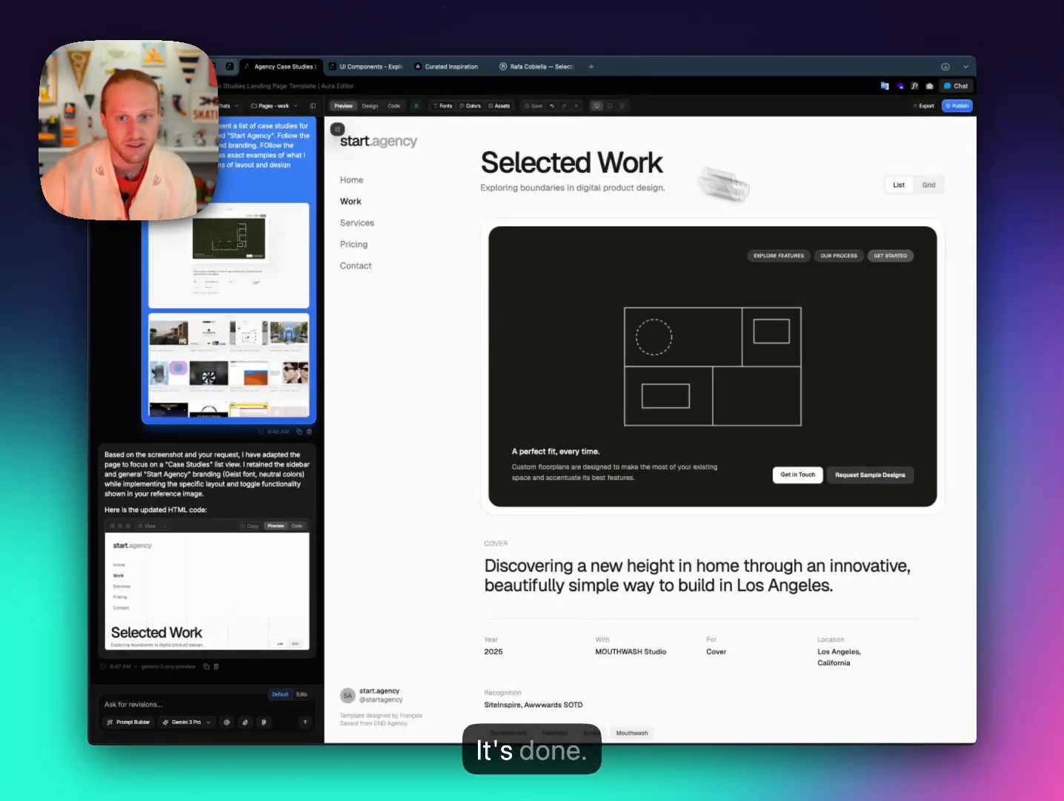
Switch the case studies back and forth between List and the two-column Grid layout.
click(930, 186)
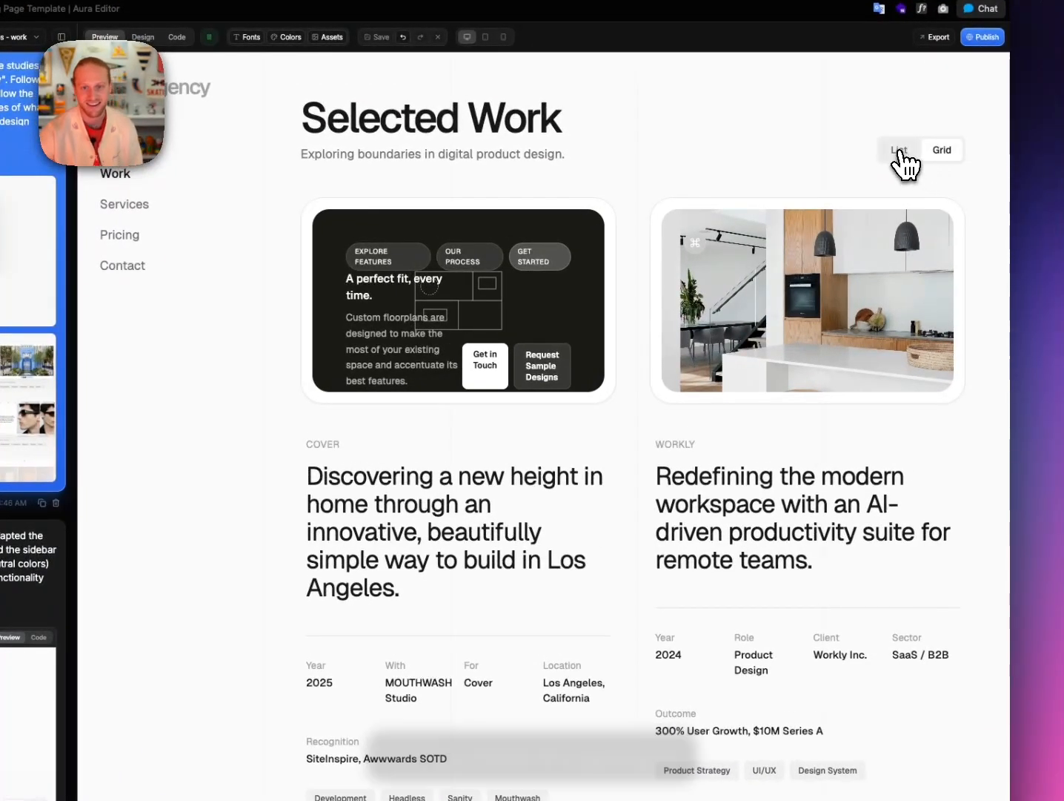
click(903, 152)
click(943, 159)
click(900, 150)
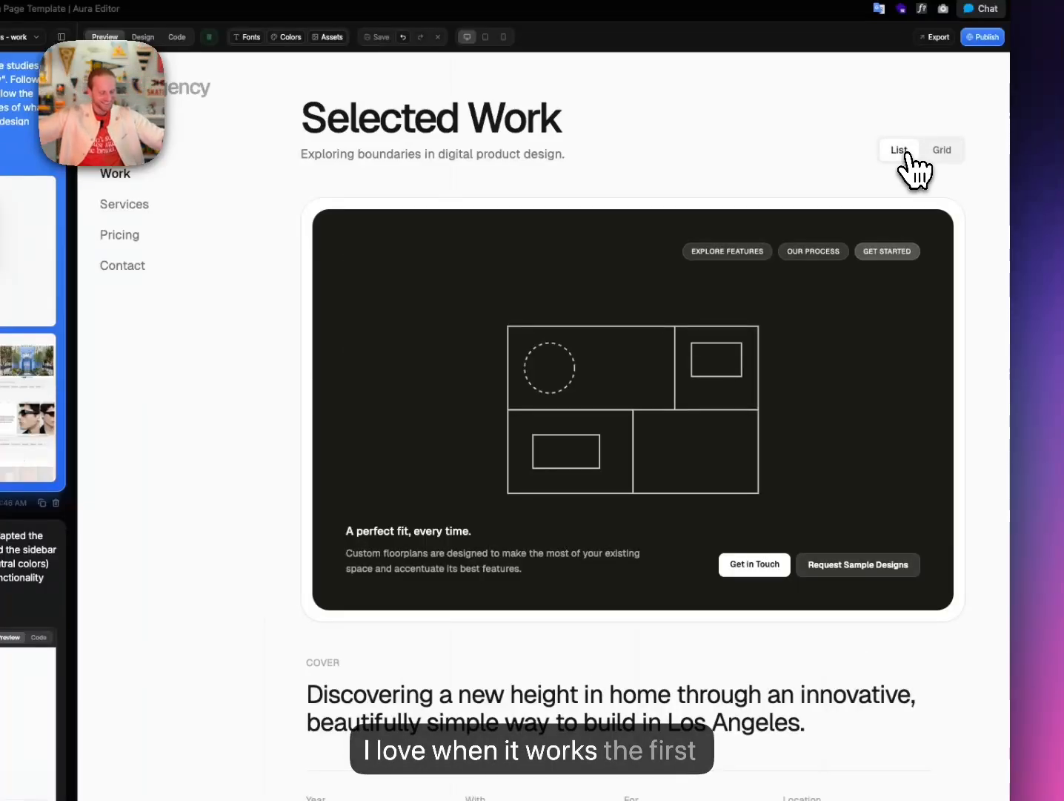
click(947, 154)
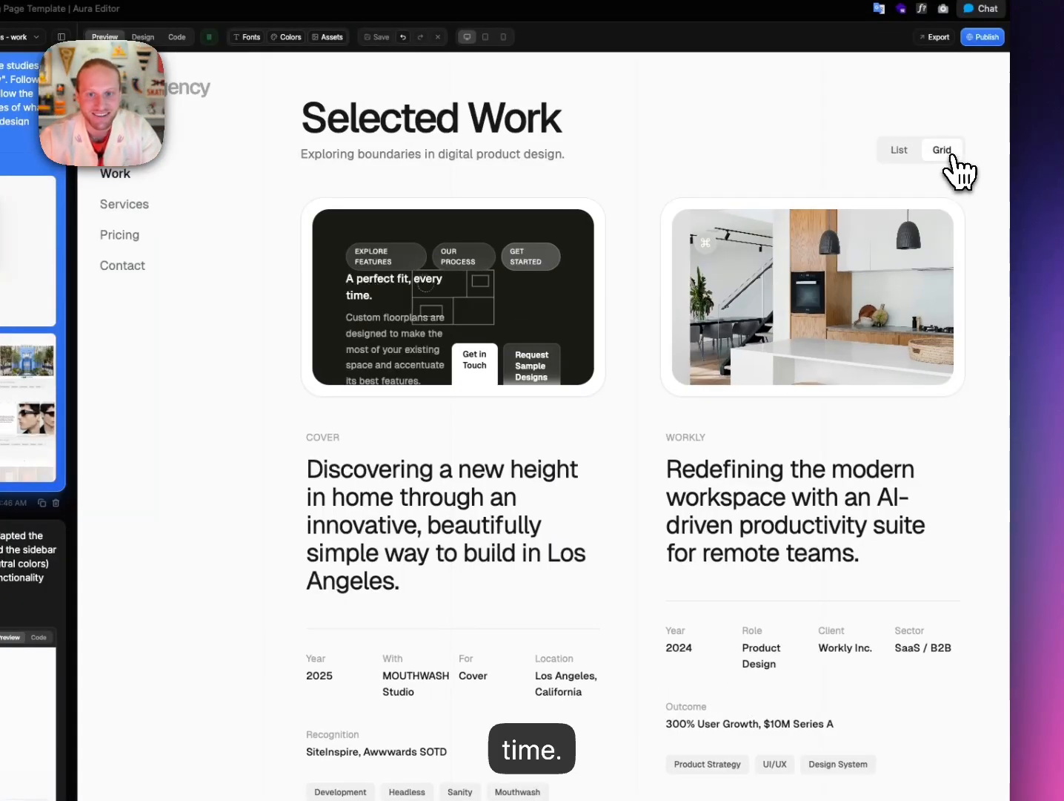
click(910, 153)
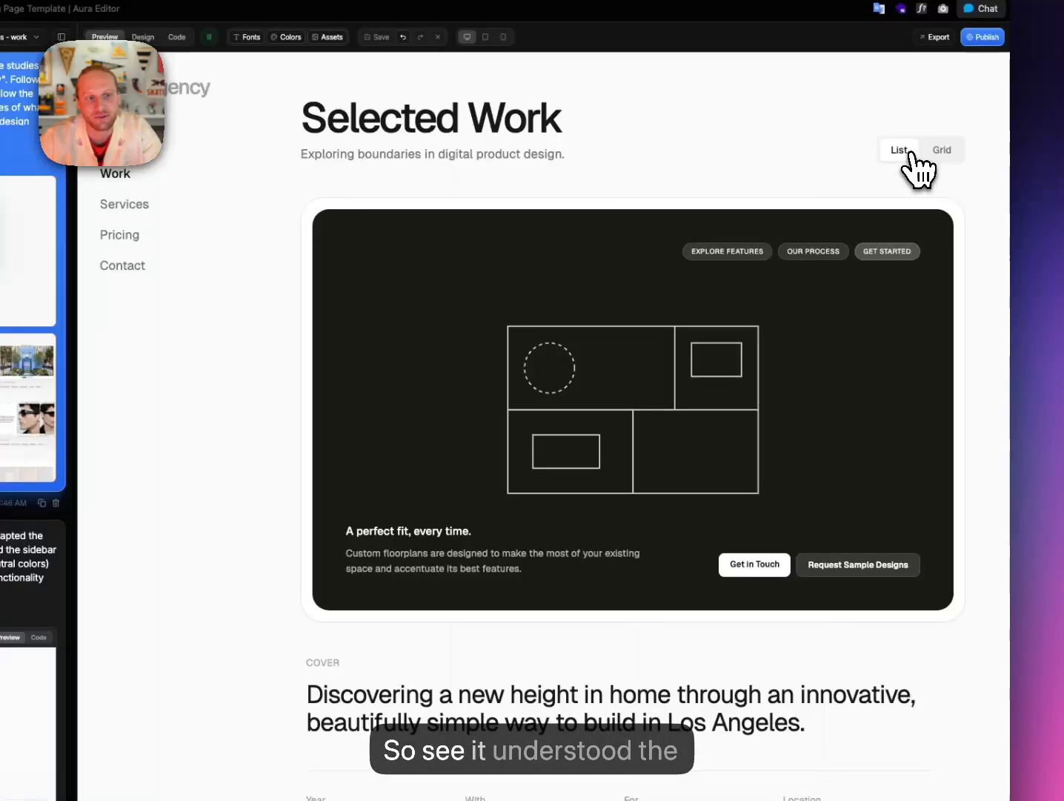
click(946, 154)
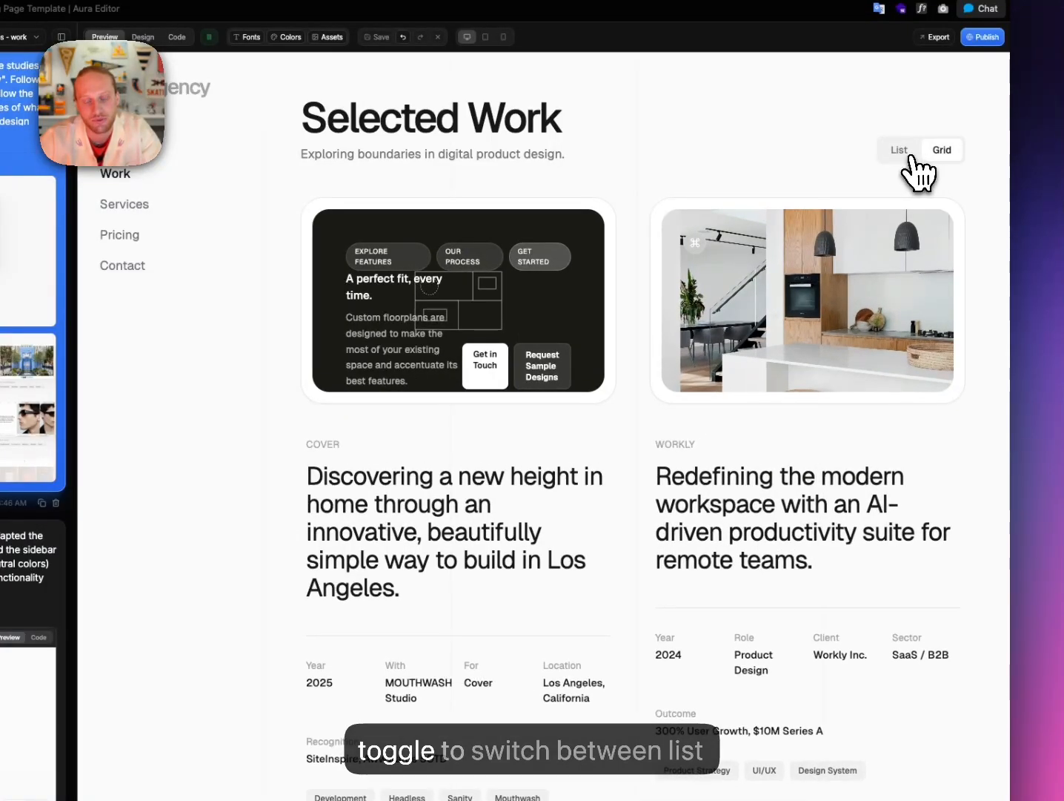
click(906, 152)
click(955, 154)
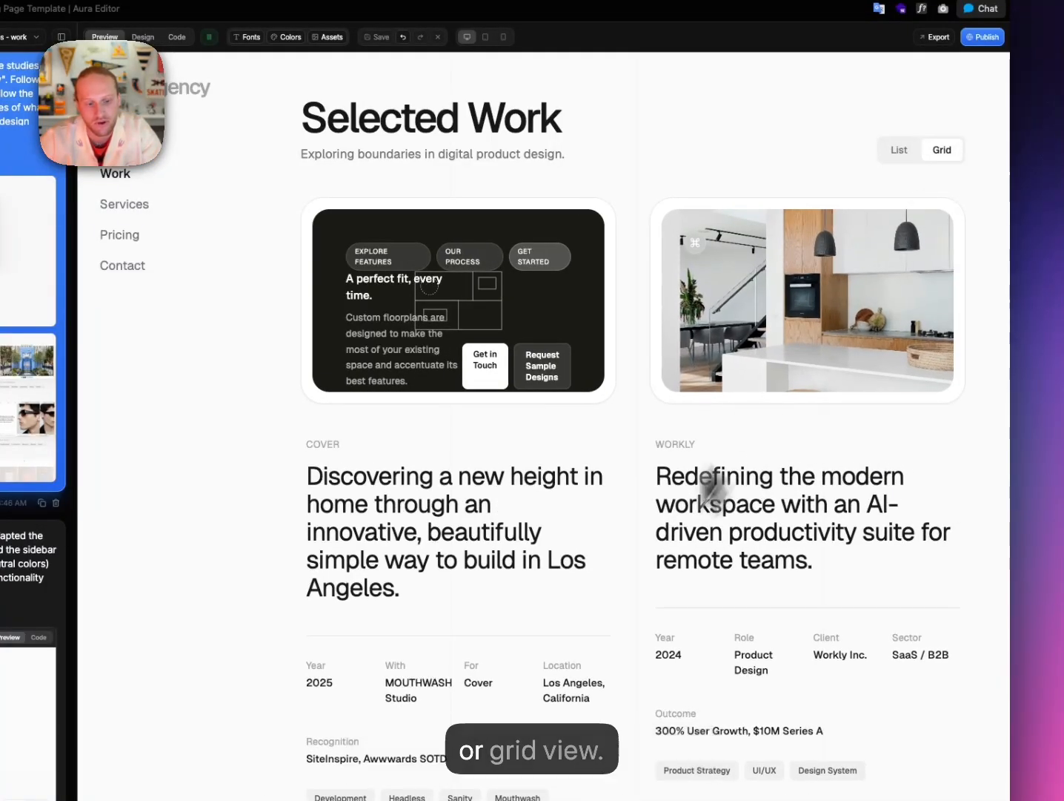
Leave the case studies in List view and scroll down to the Lumina Financial card.
scroll(623, 585, down, 7)
scroll(624, 586, up, 7)
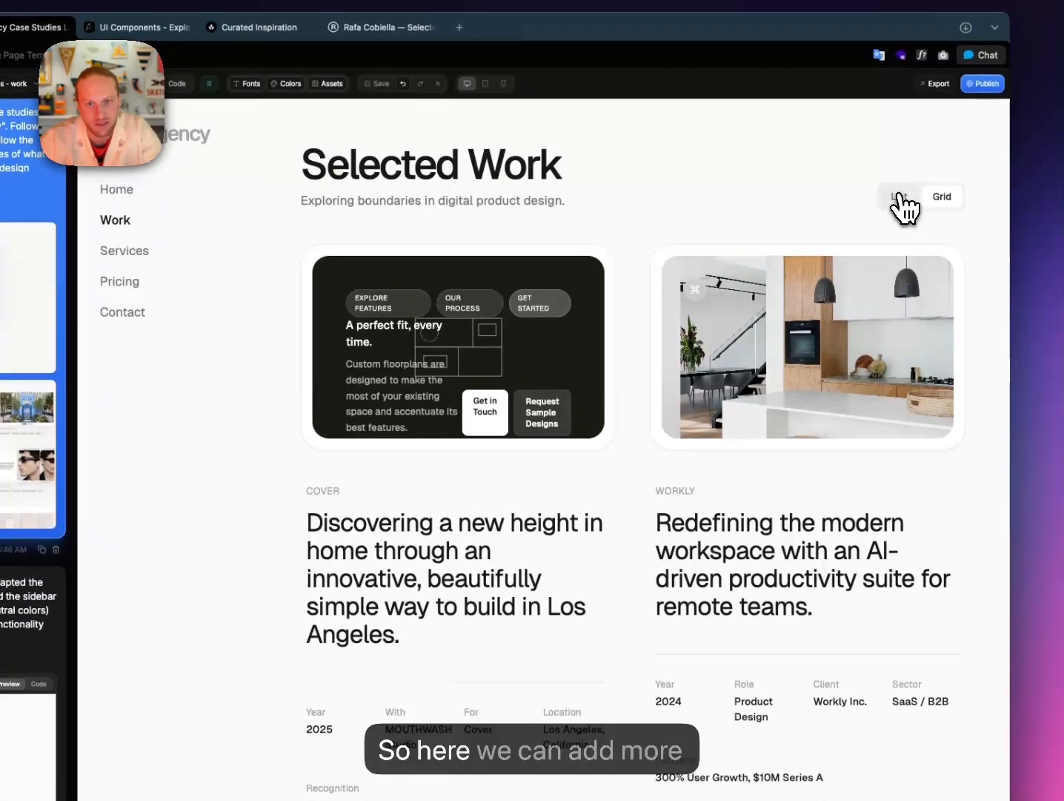
click(899, 171)
scroll(671, 585, down, 10)
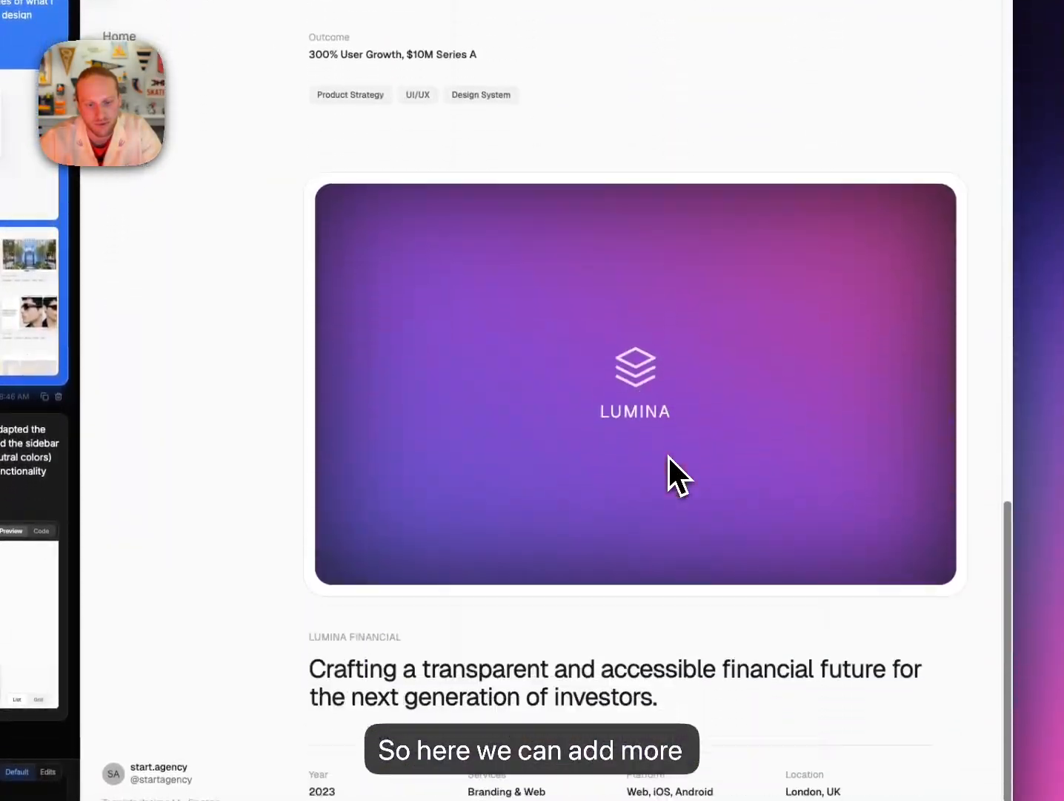
scroll(668, 454, up, 10)
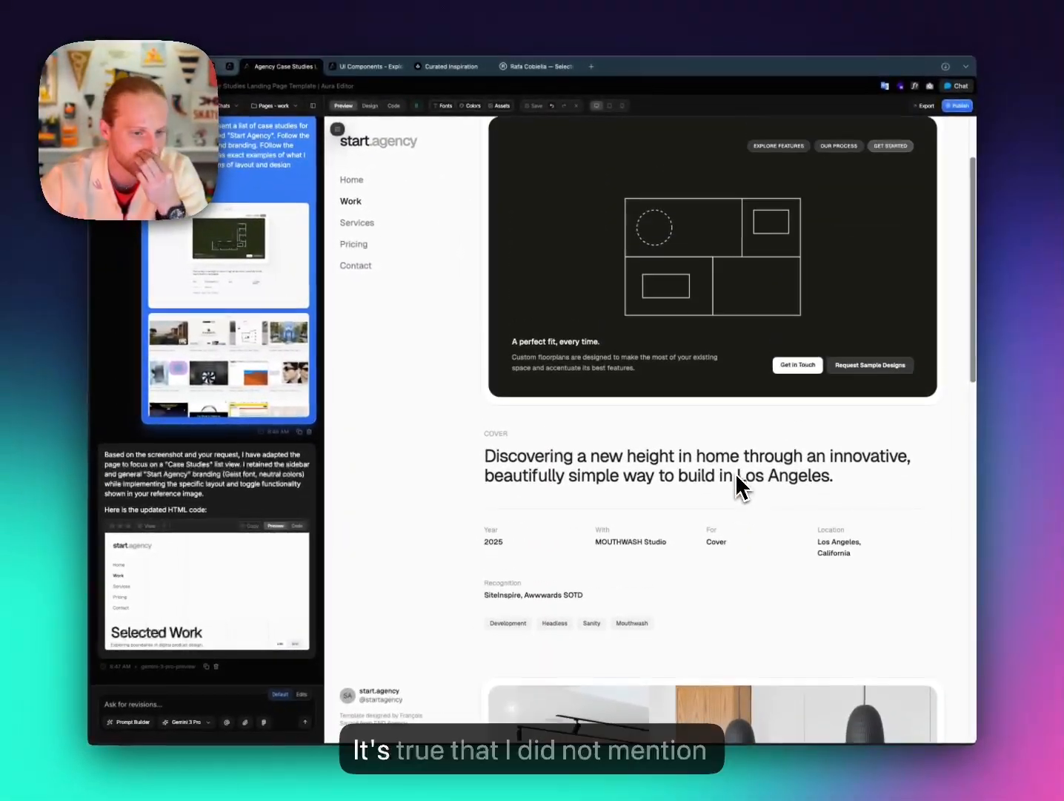
scroll(735, 472, up, 1)
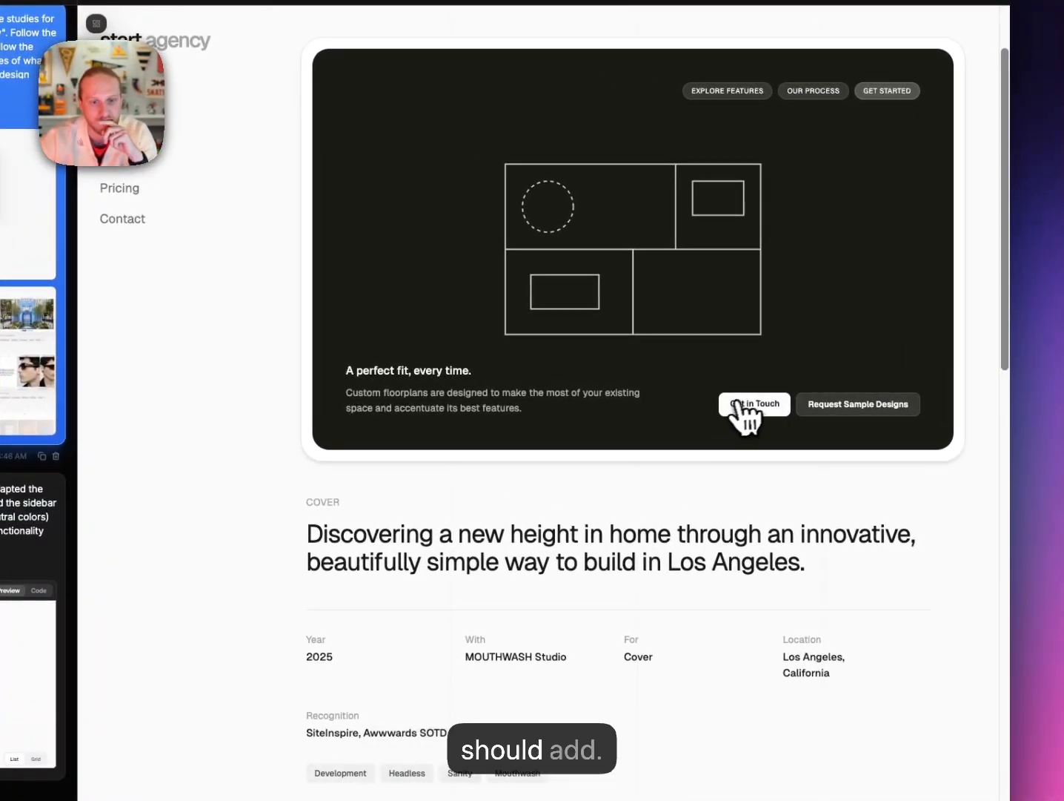
scroll(630, 380, down, 7)
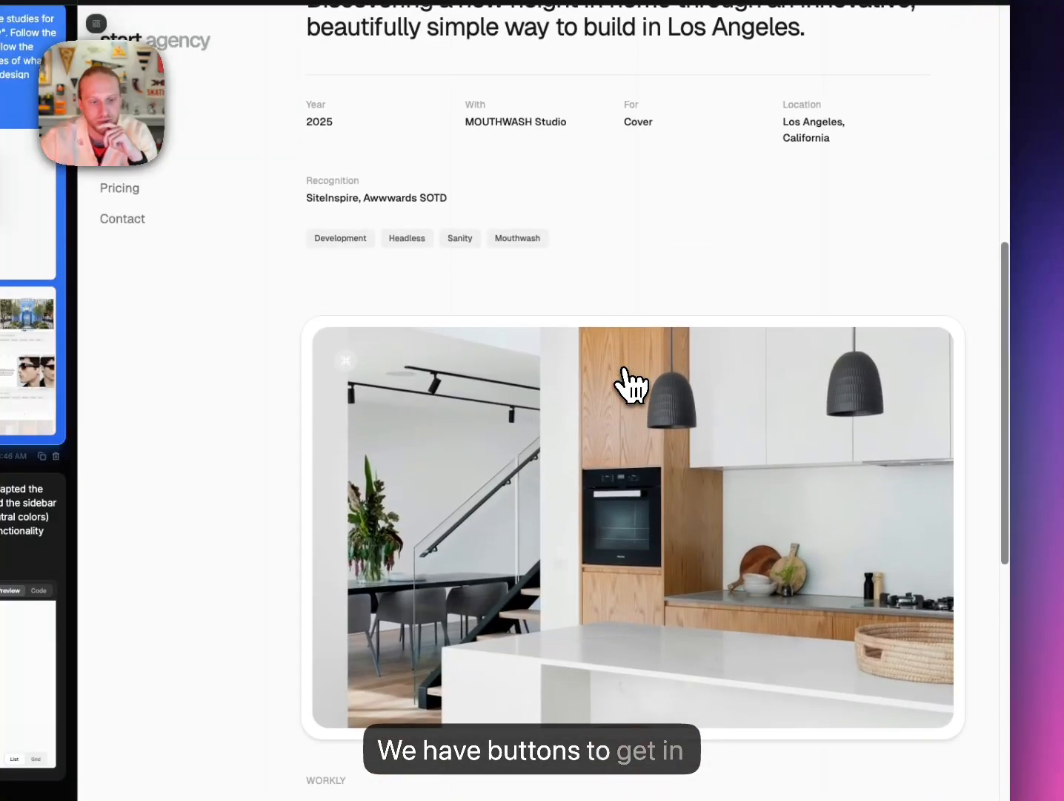
scroll(632, 387, up, 5)
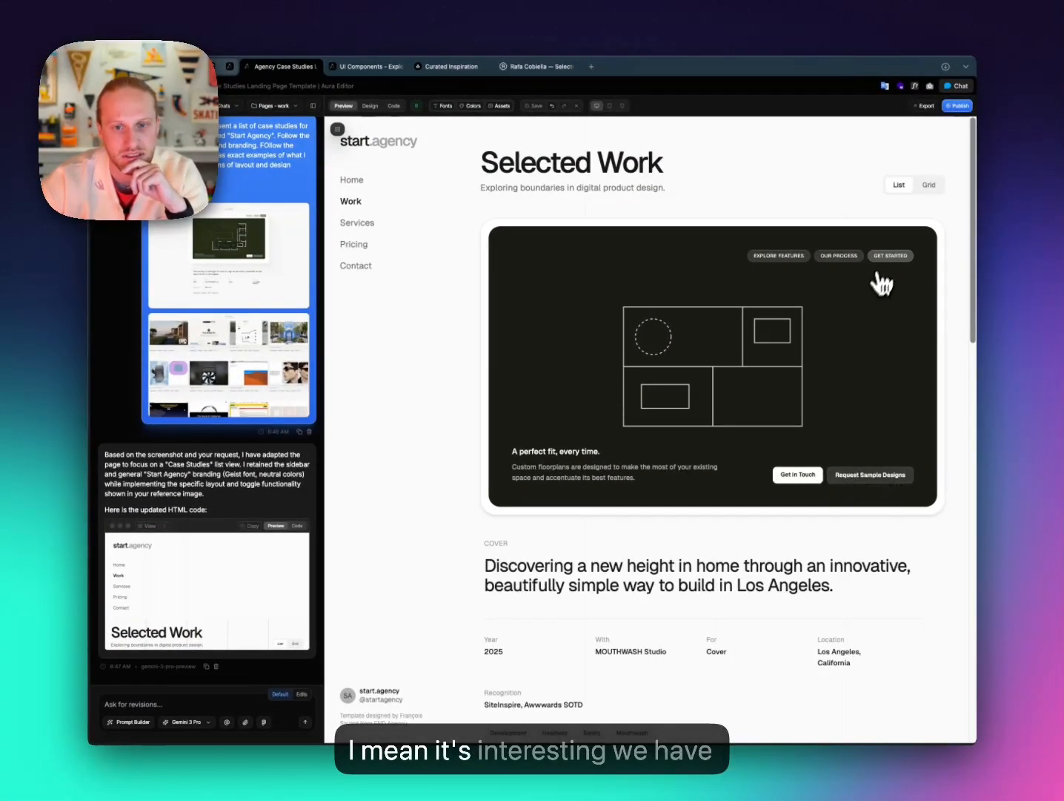
scroll(730, 427, down, 6)
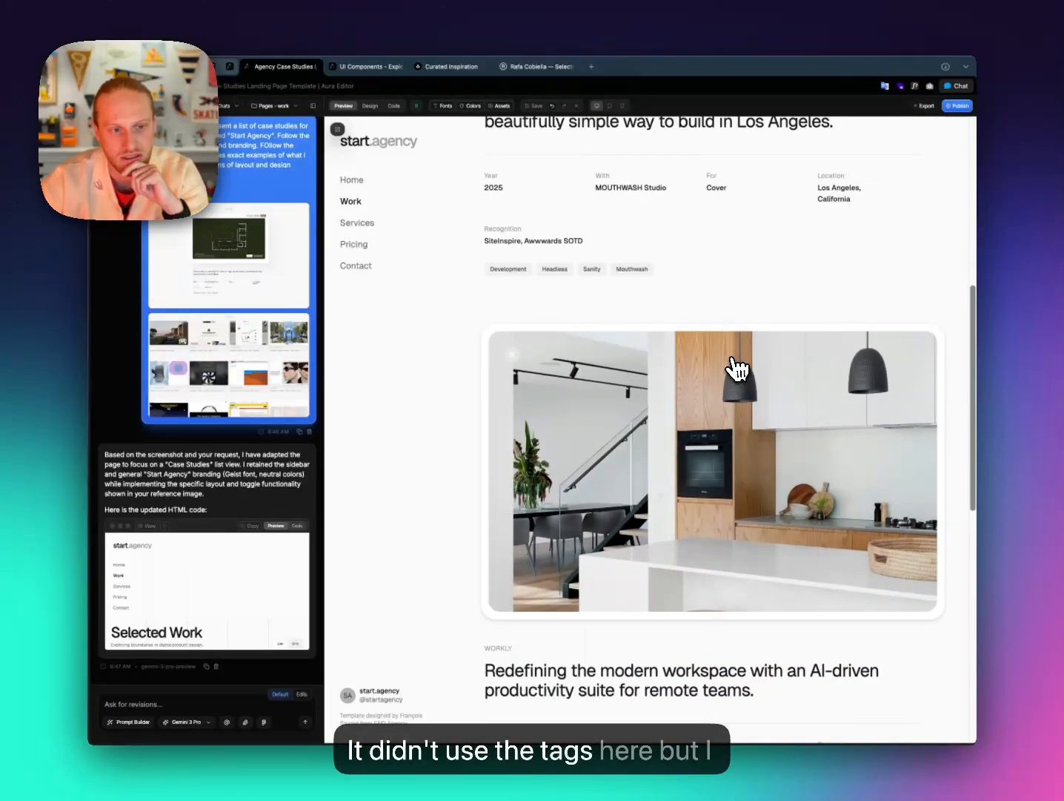
scroll(735, 369, down, 6)
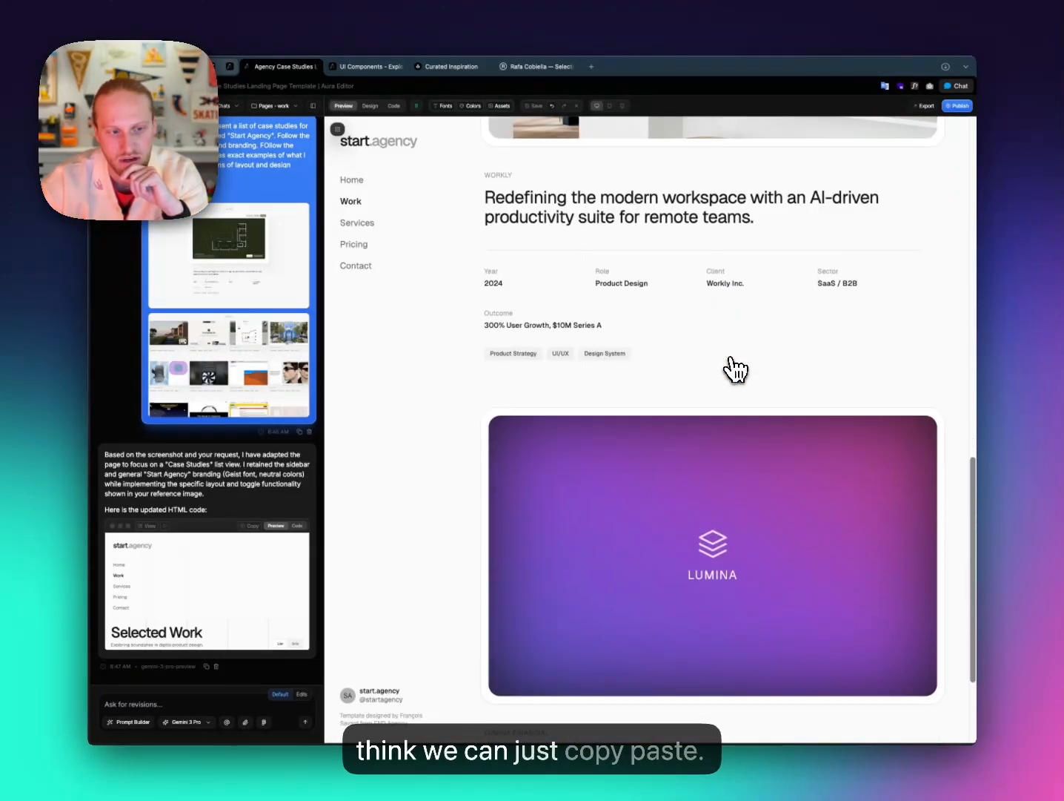
scroll(734, 369, up, 12)
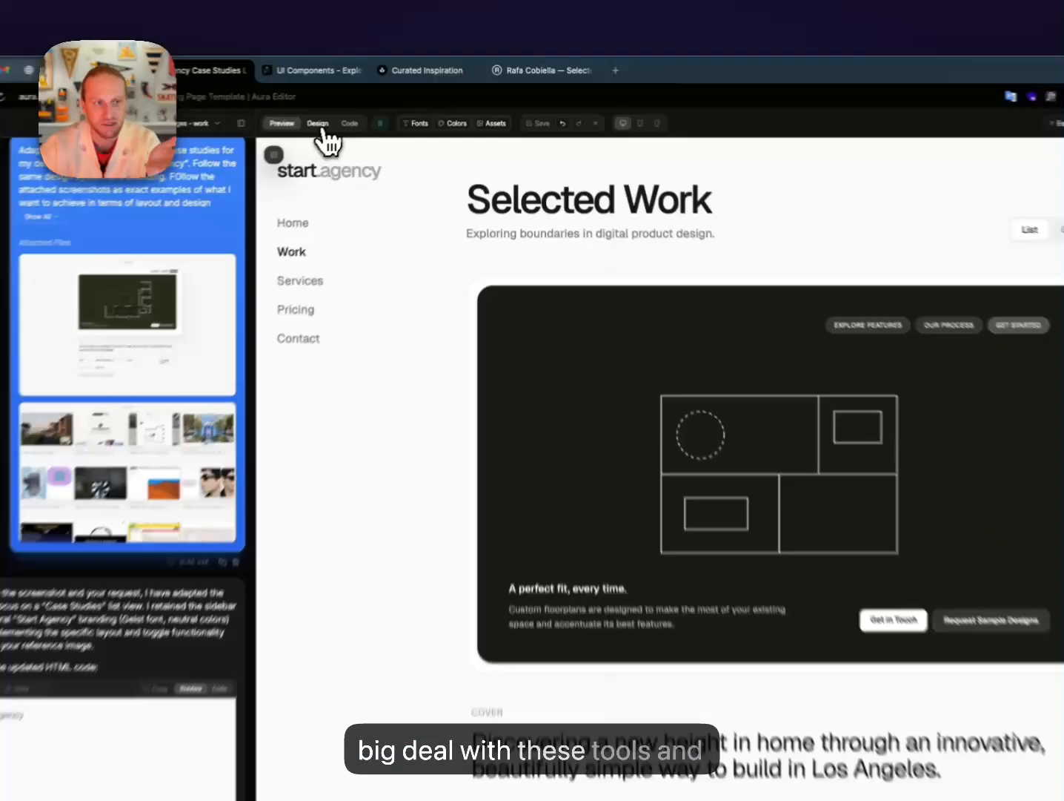
In Design mode, select the white wrapper around the first case-study card.
click(372, 107)
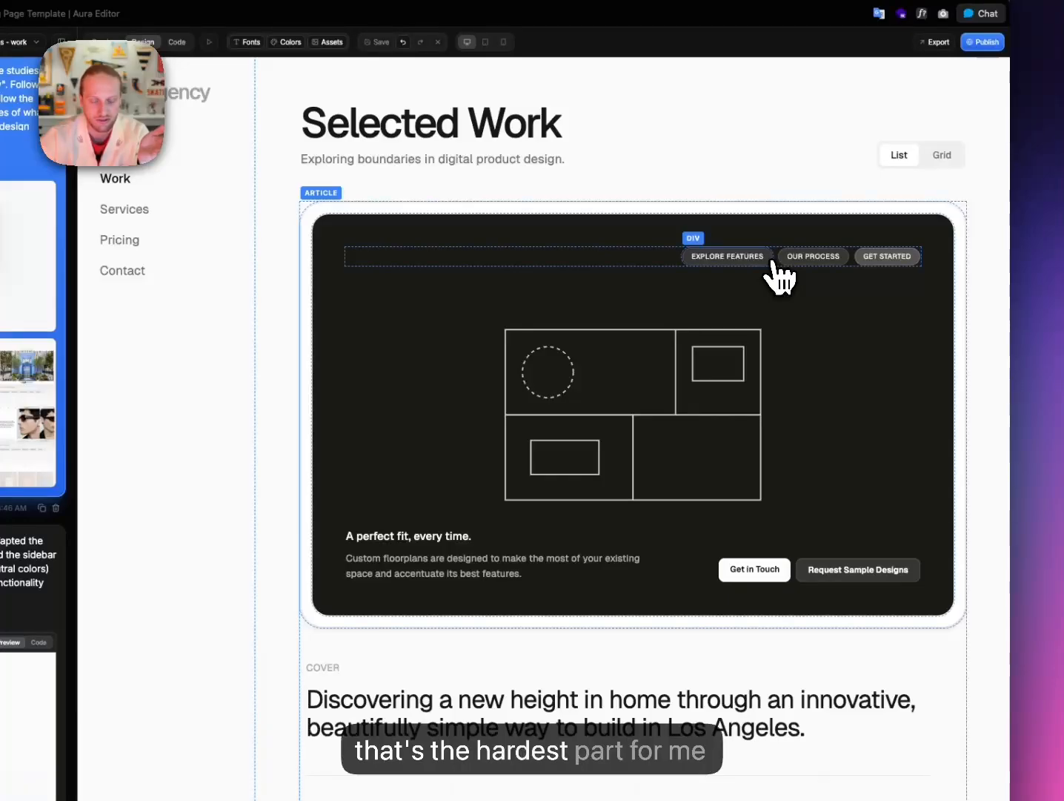
click(639, 258)
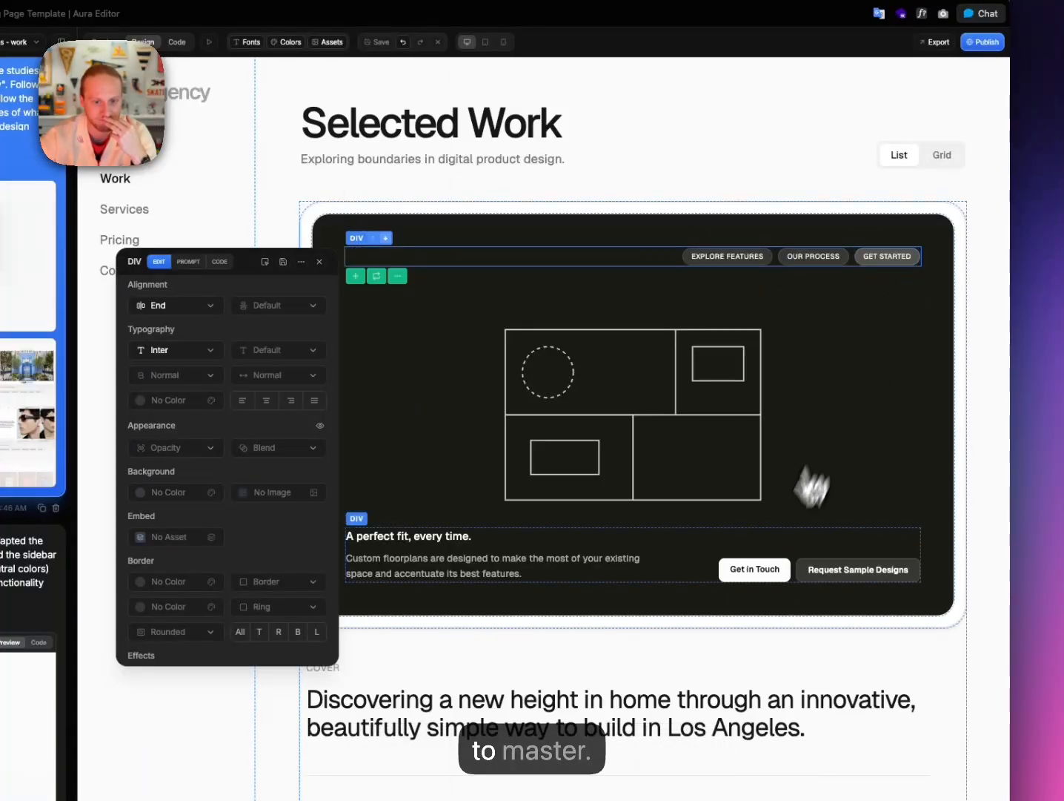
click(951, 244)
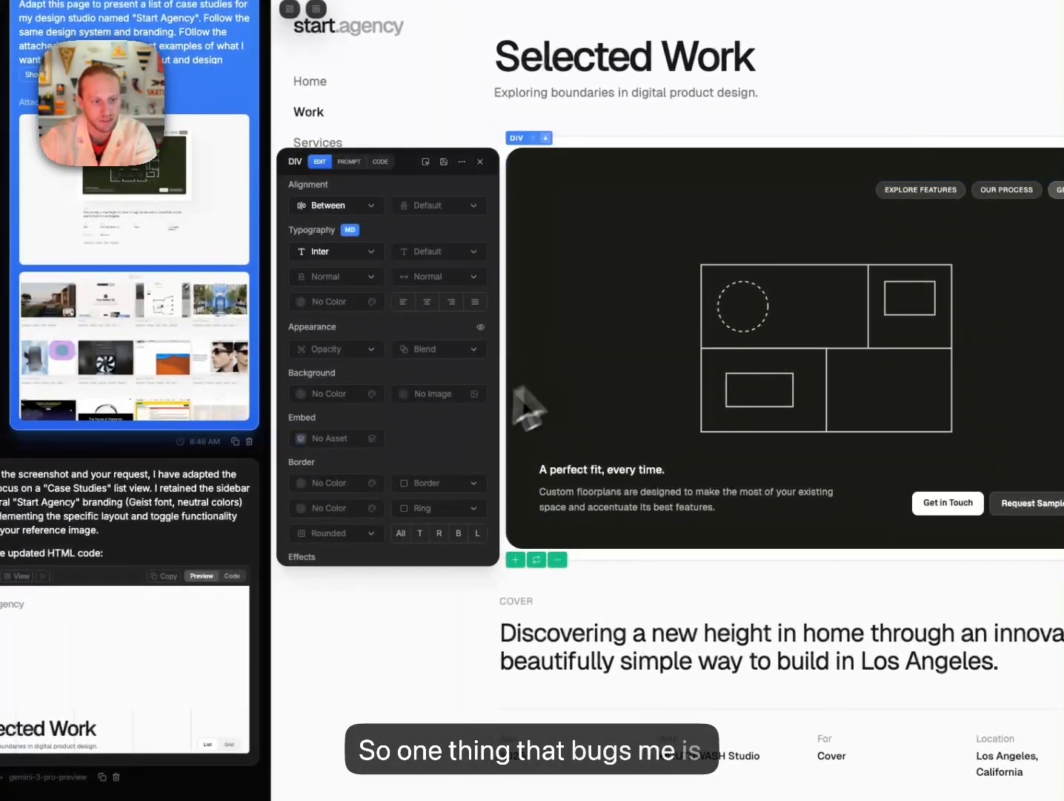
scroll(206, 524, down, 6)
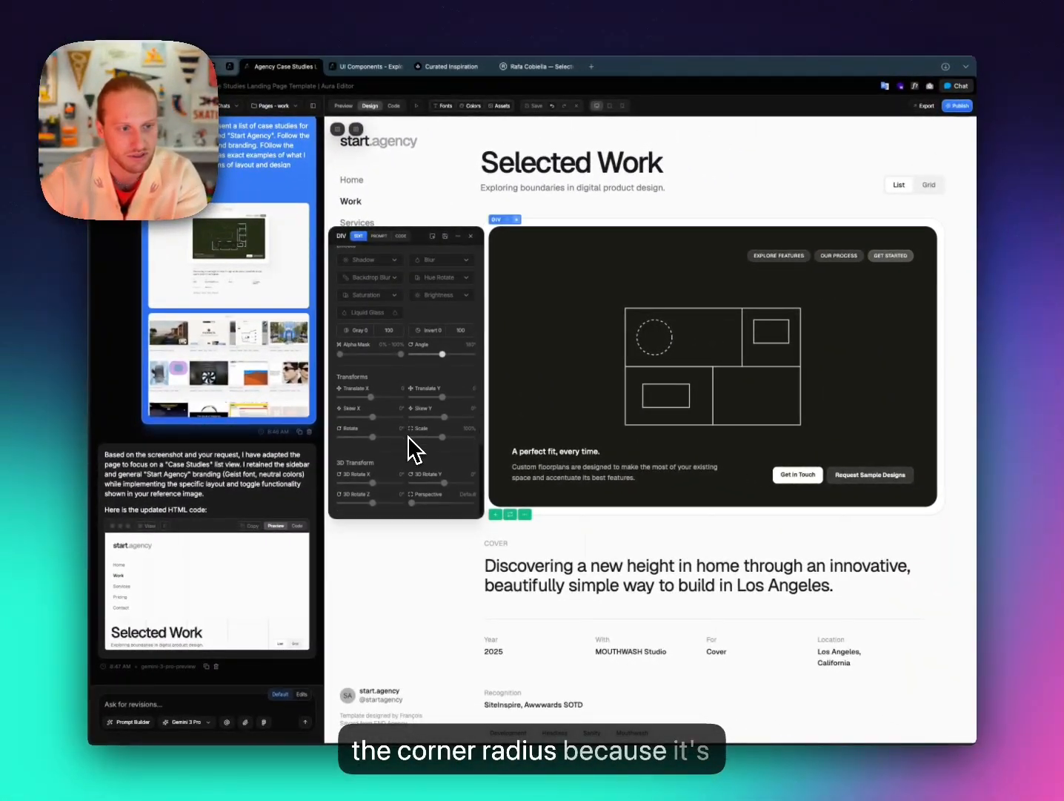
scroll(406, 441, up, 3)
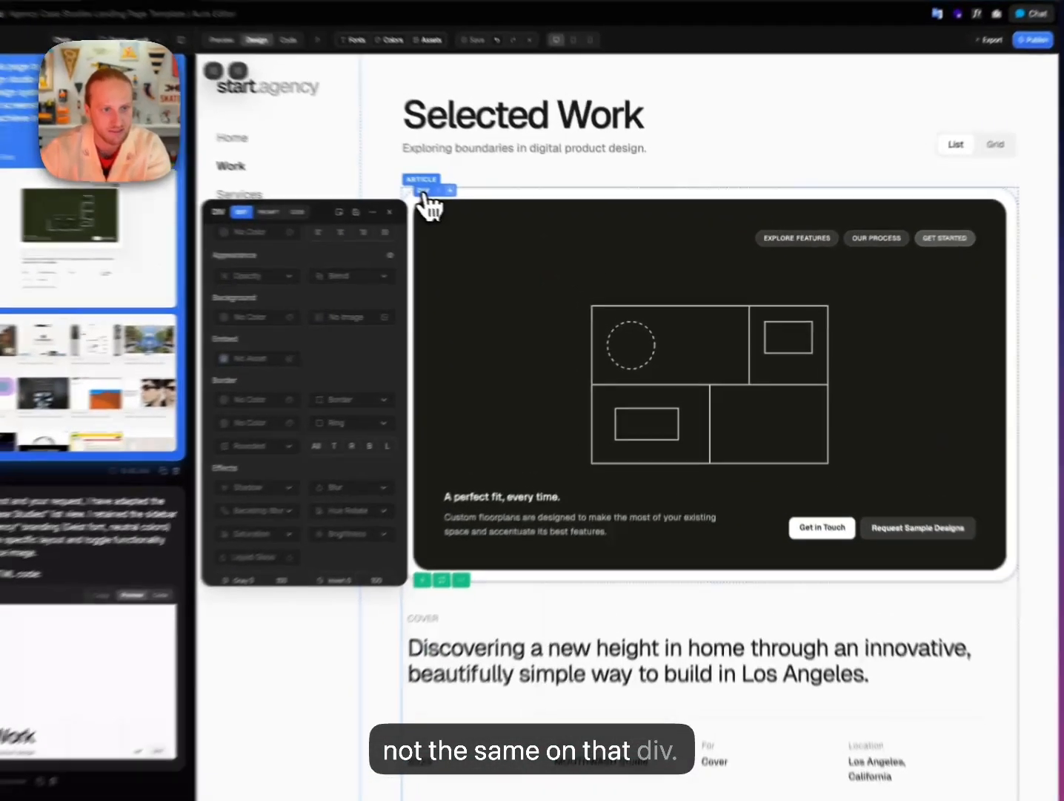
click(497, 229)
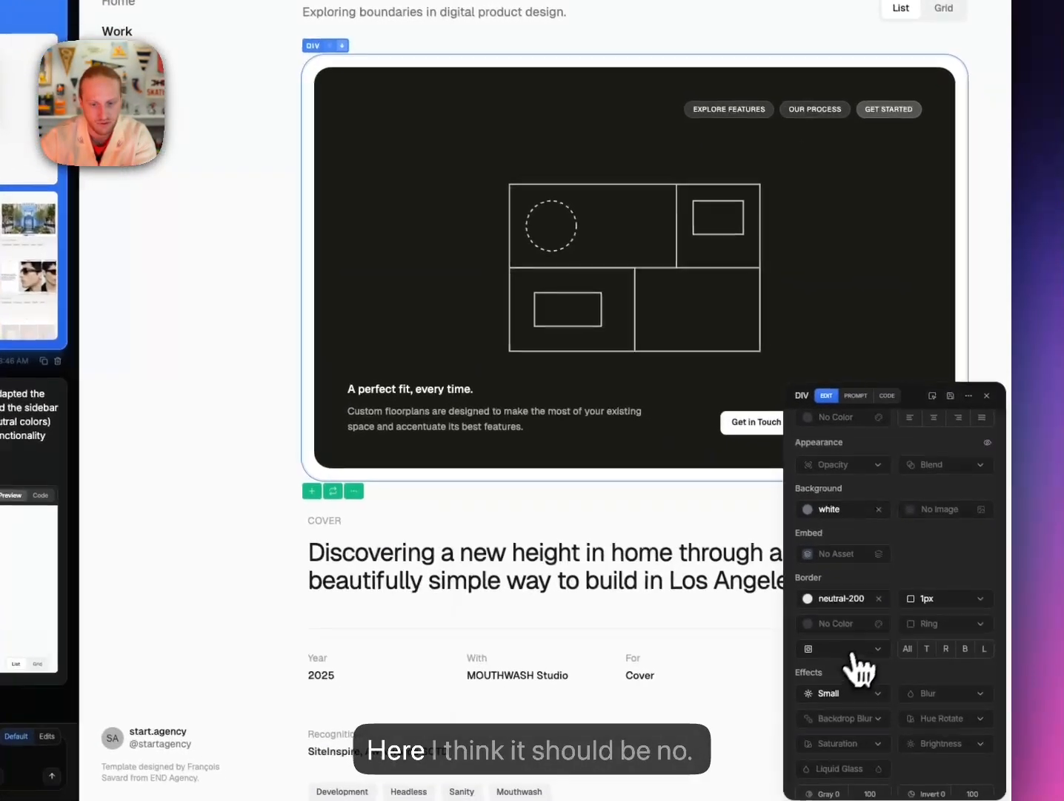
scroll(927, 783, down, 2)
Set the wrapper's corner radius to 2X Large.
click(912, 717)
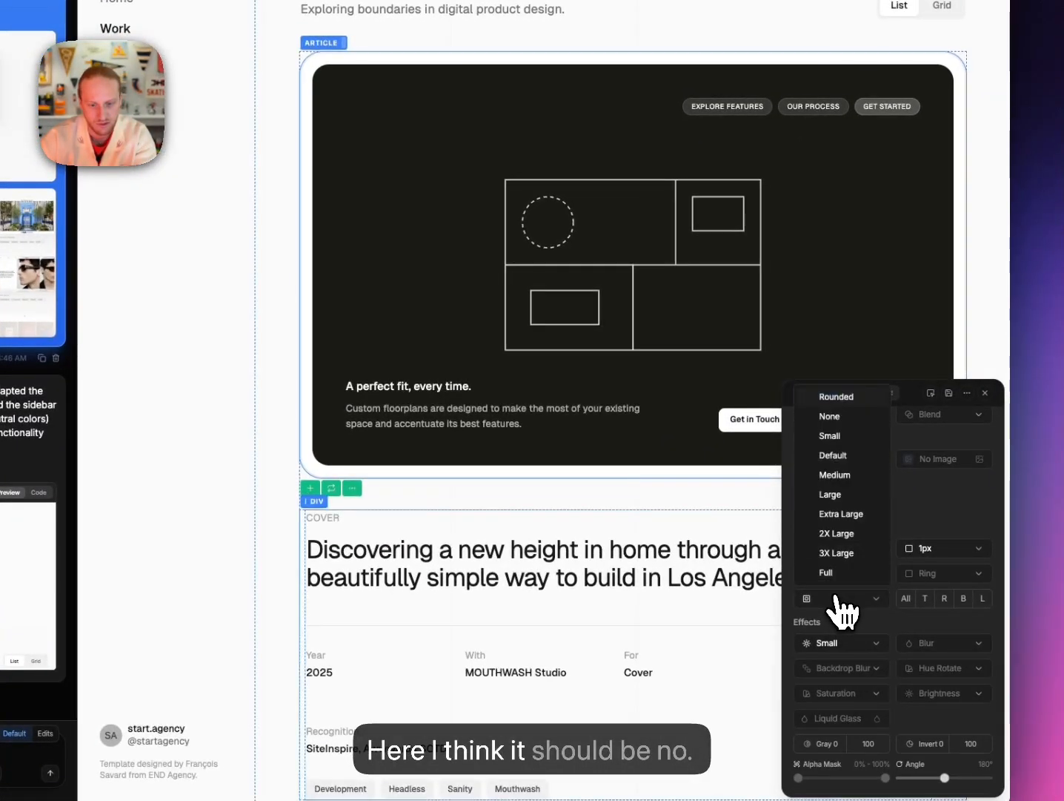
click(839, 533)
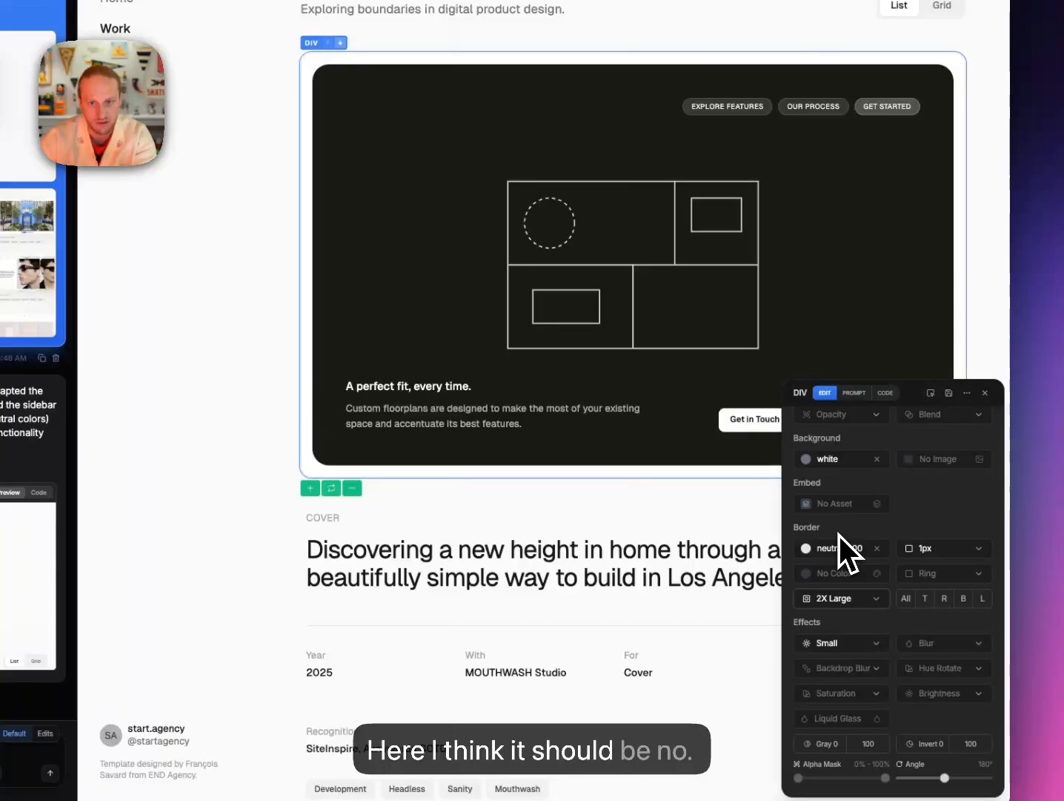
click(837, 598)
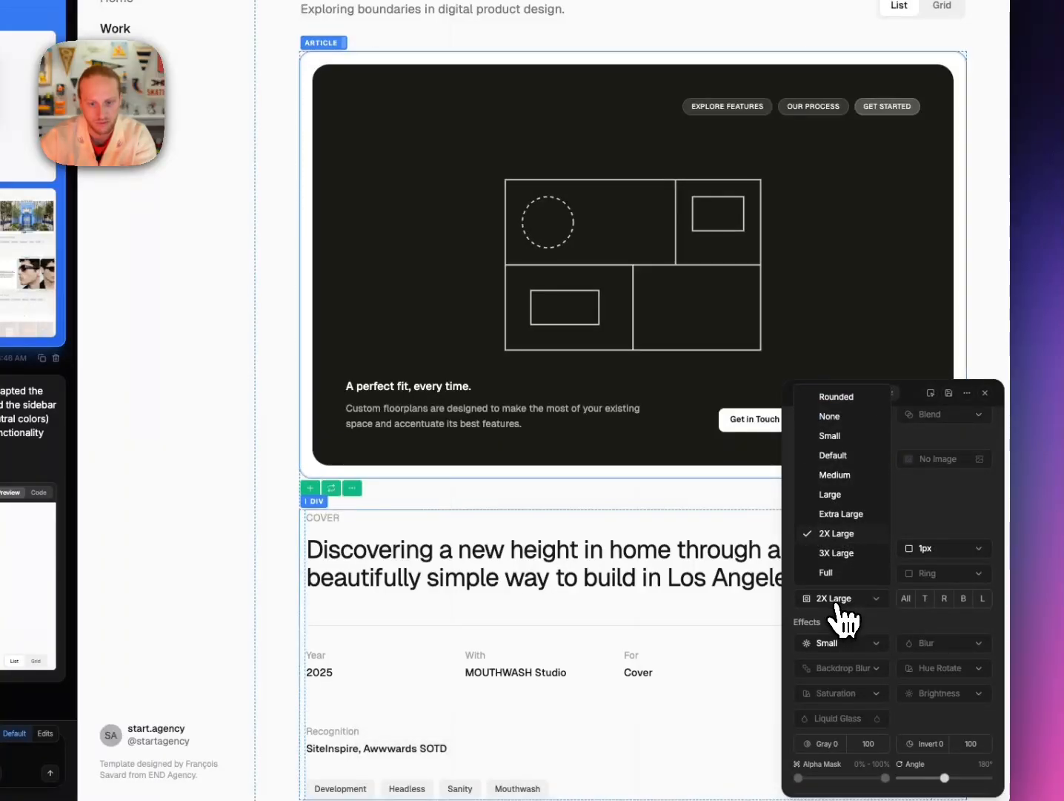
click(831, 560)
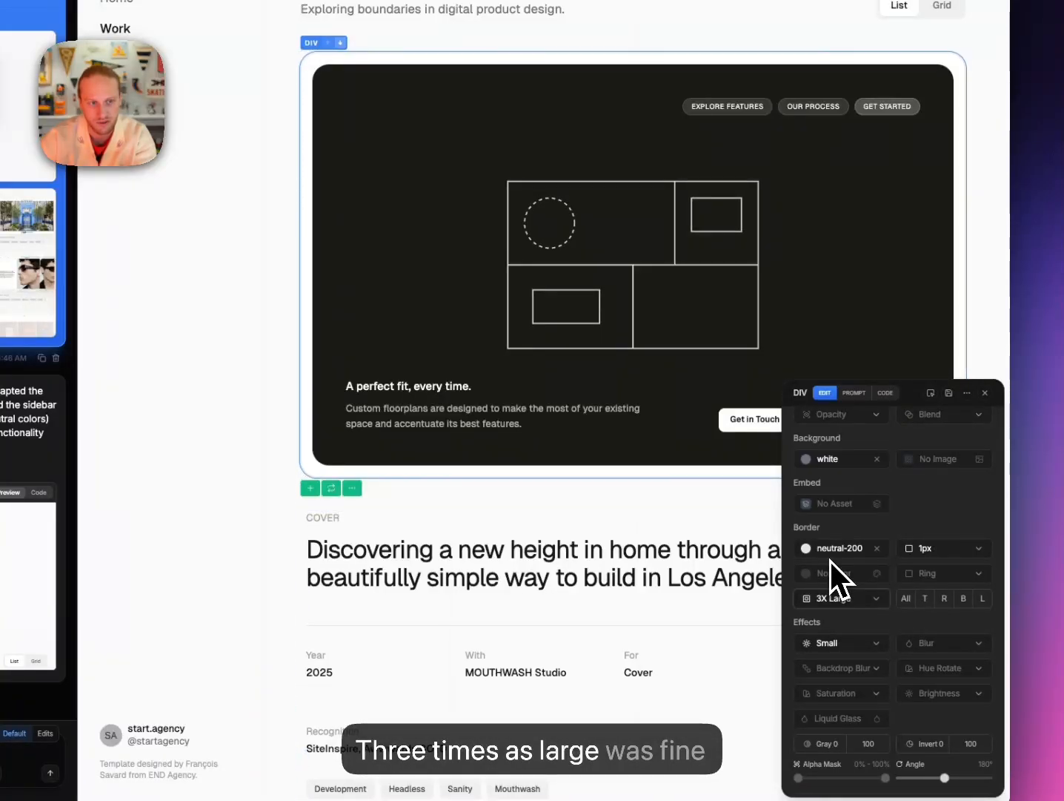
click(841, 550)
click(835, 599)
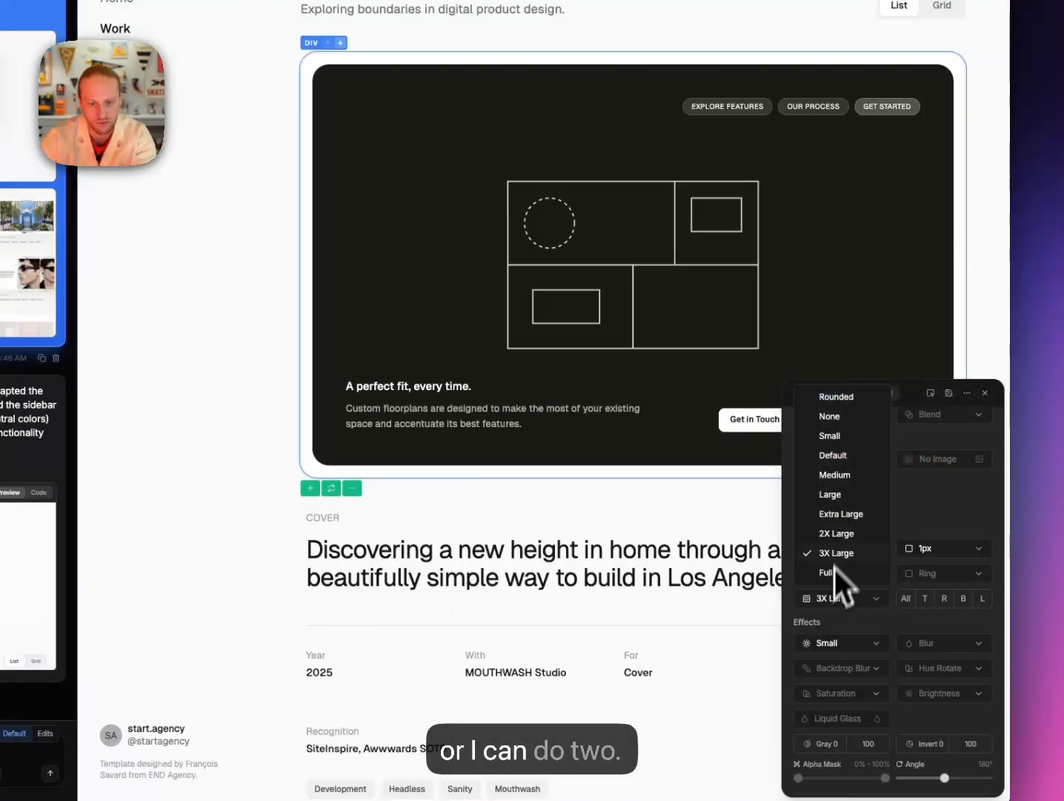
click(840, 533)
Give the inner dark card an Extra Large corner radius.
click(920, 235)
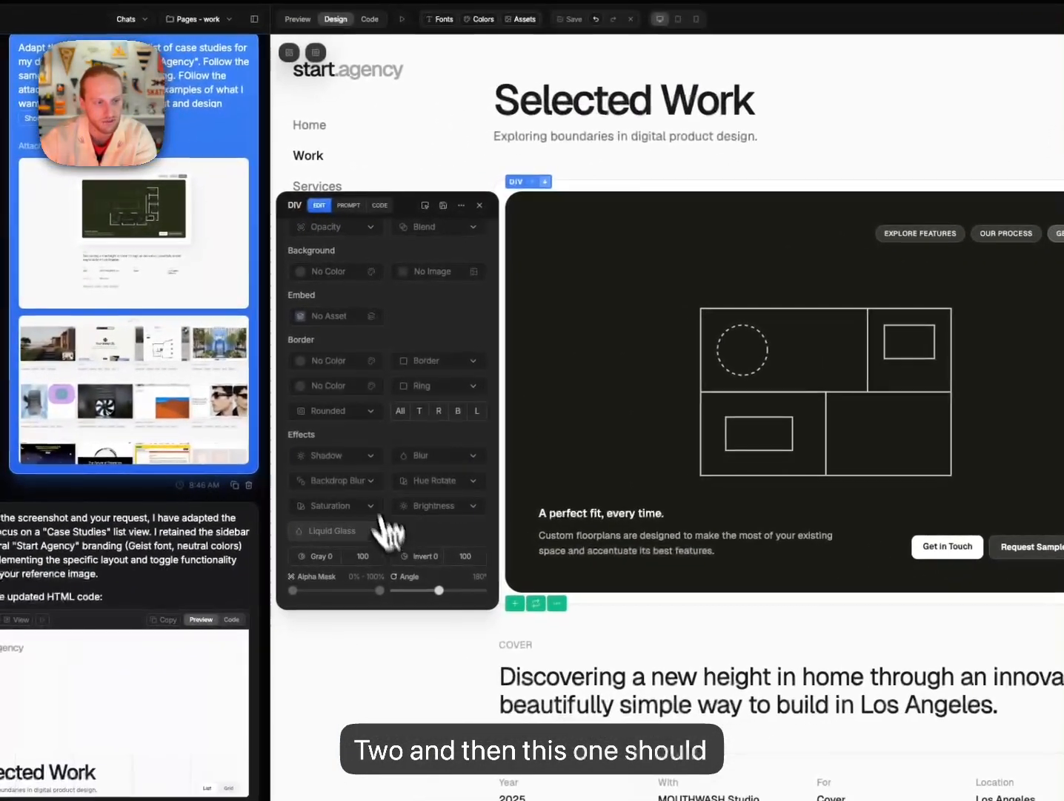
click(344, 412)
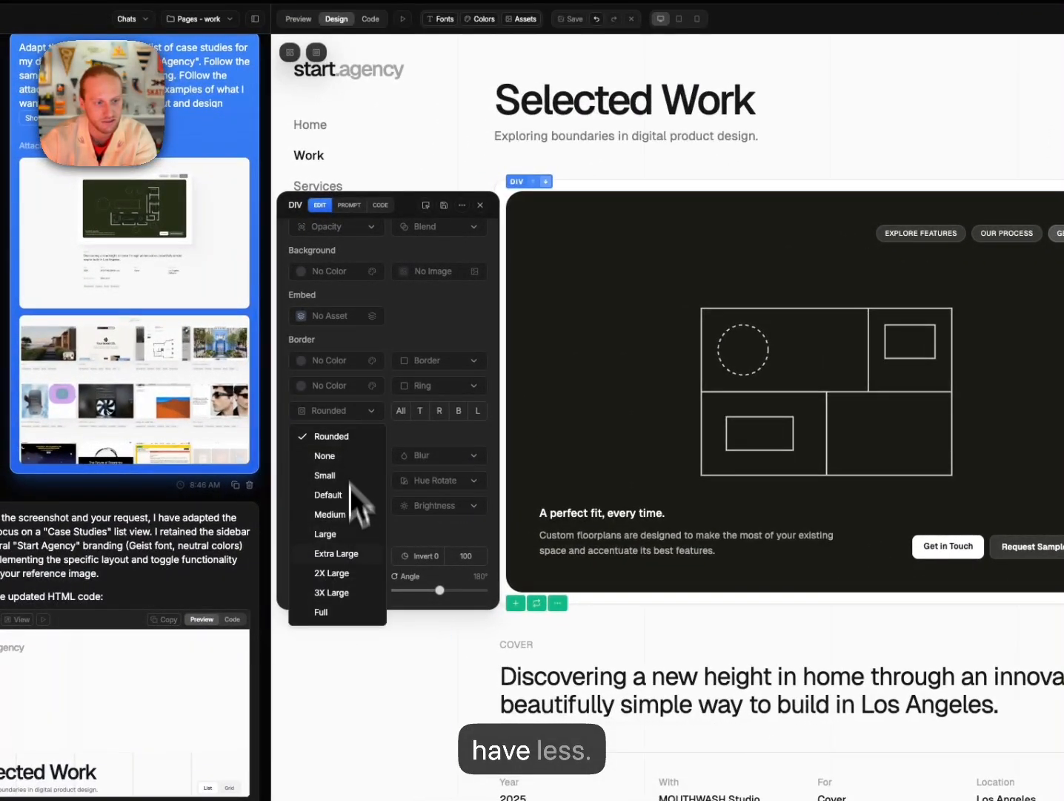
click(333, 559)
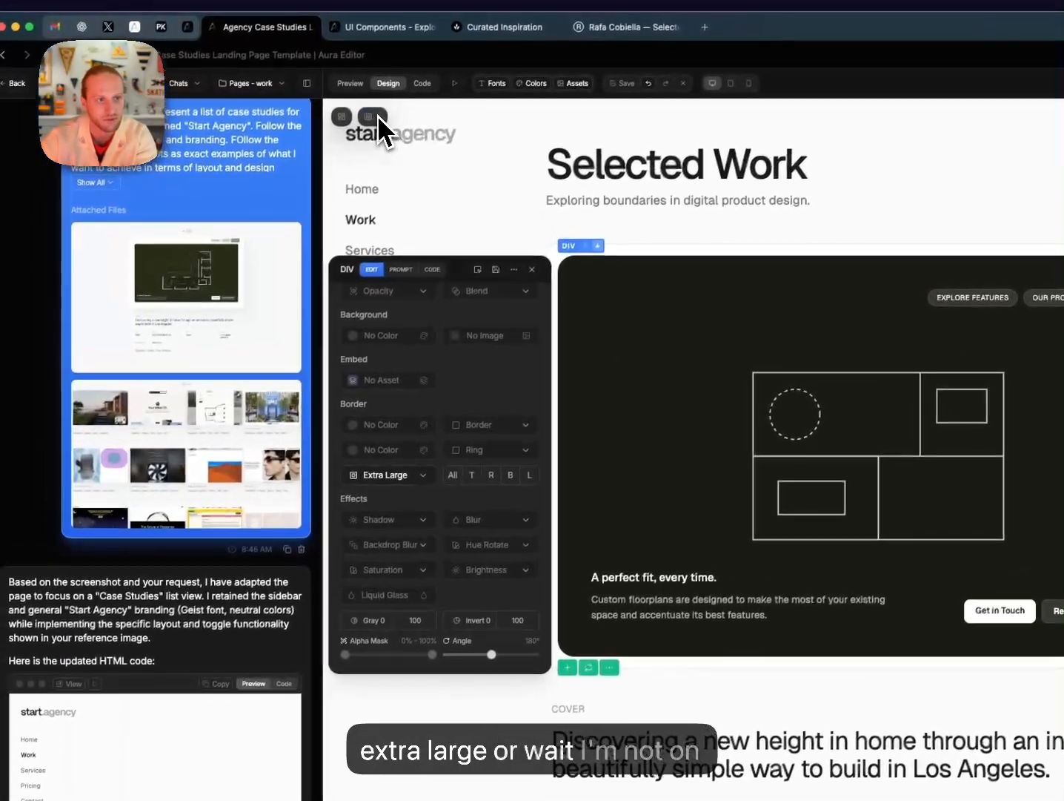
Select the dark case-study image card in the Layers tree, confirming it by hiding and showing it.
click(377, 115)
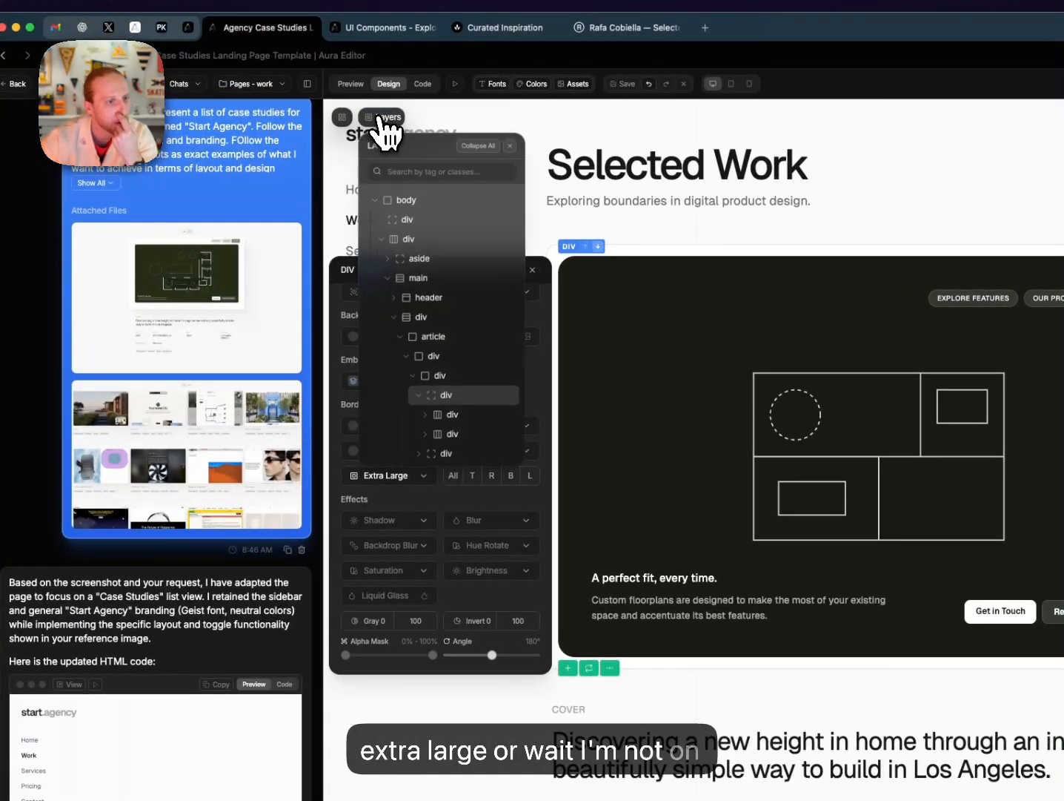
click(451, 415)
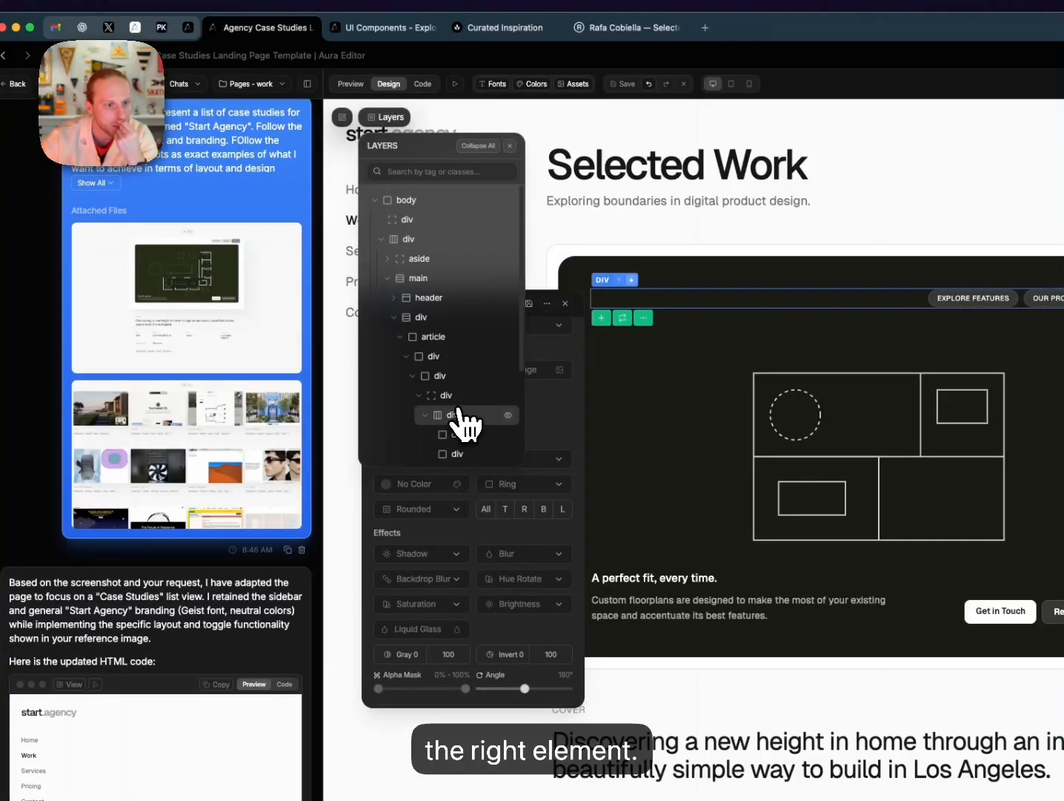
click(455, 376)
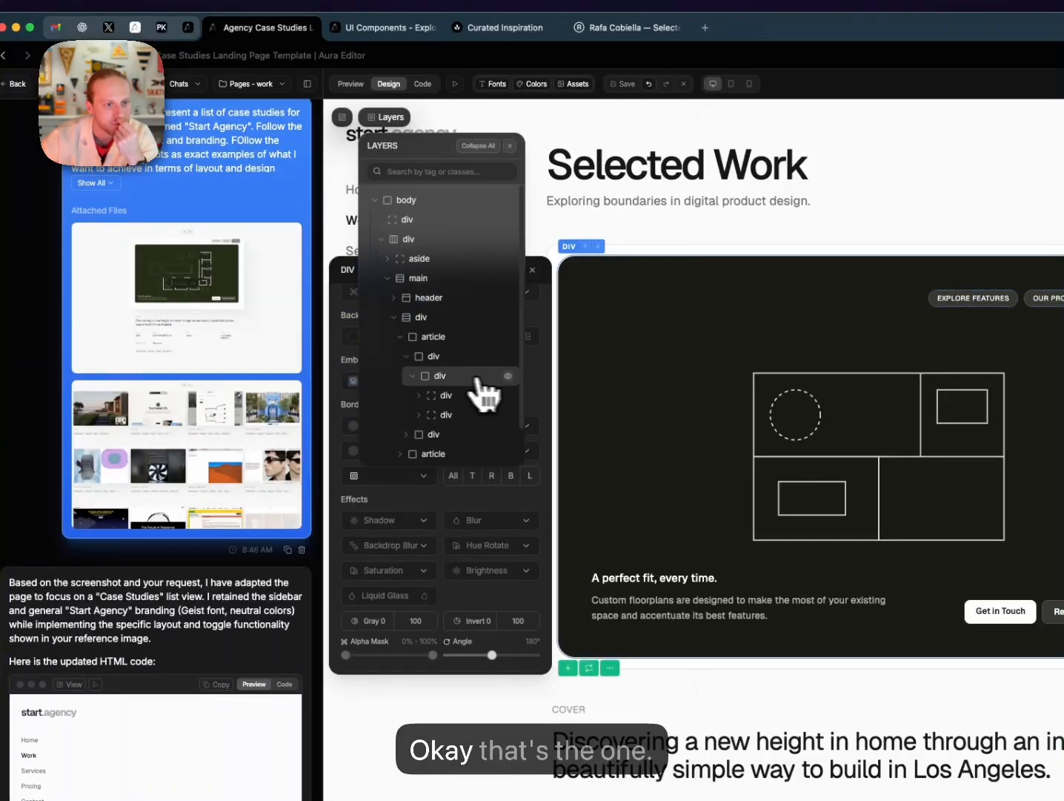
click(508, 378)
click(508, 378)
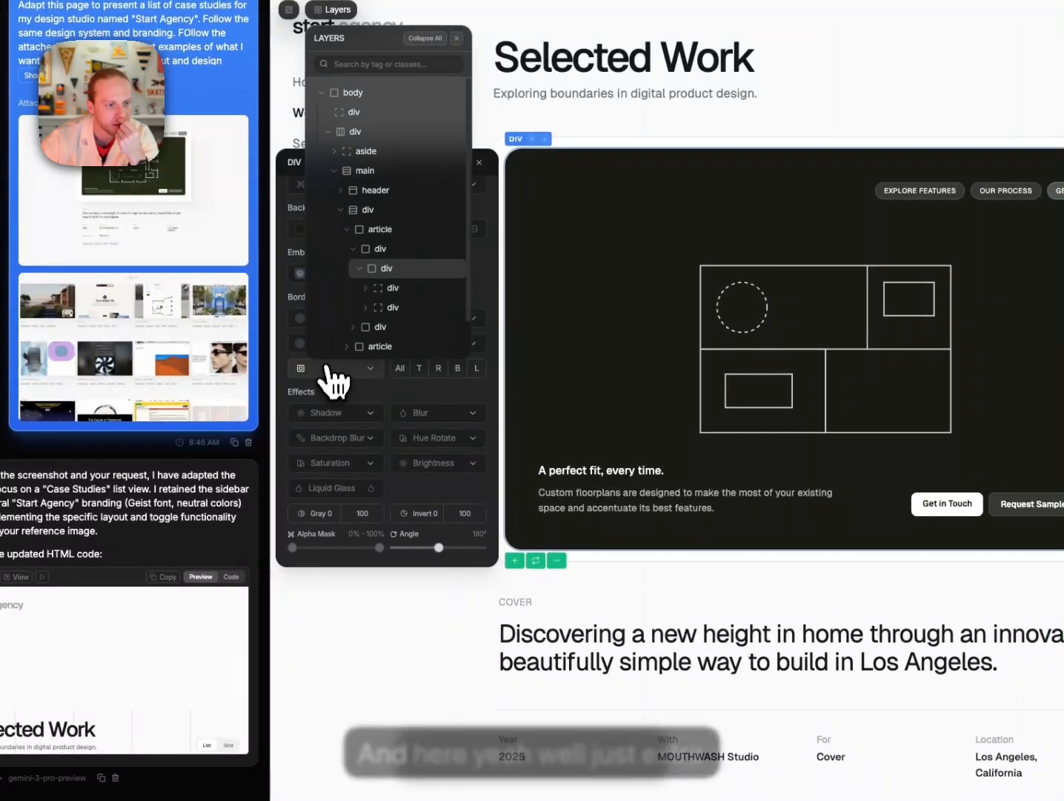
Set the card's corner rounding to Extra Large, then reduce it to Large.
click(379, 477)
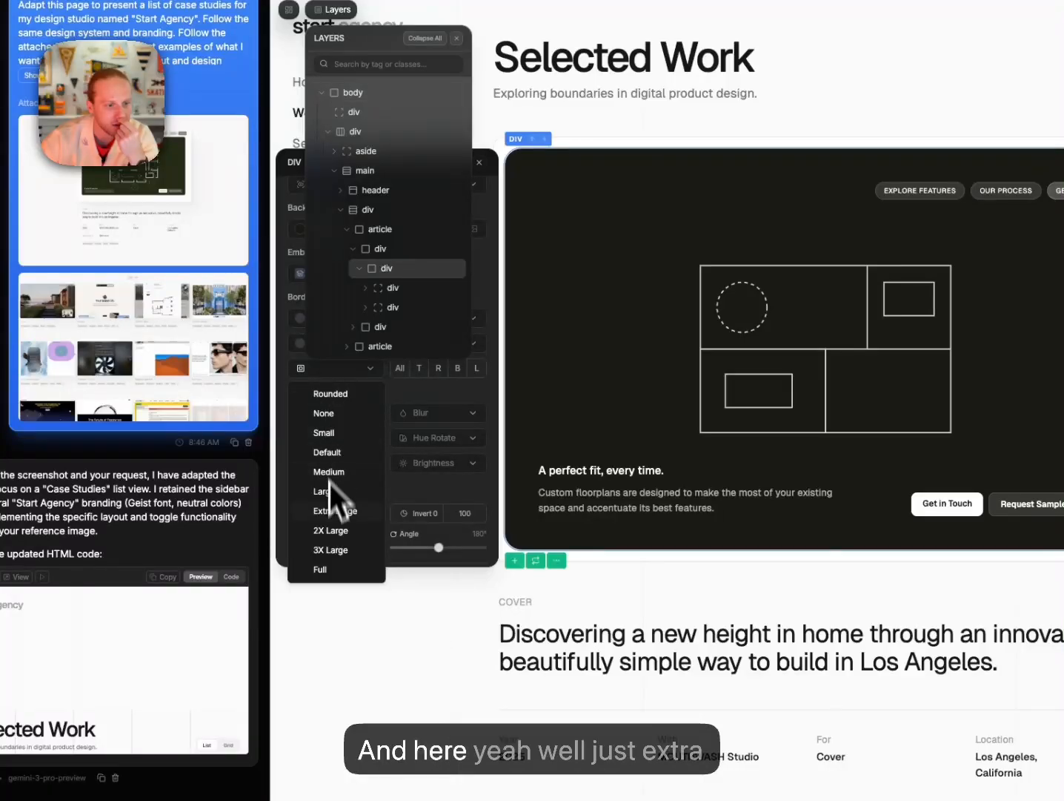
click(331, 510)
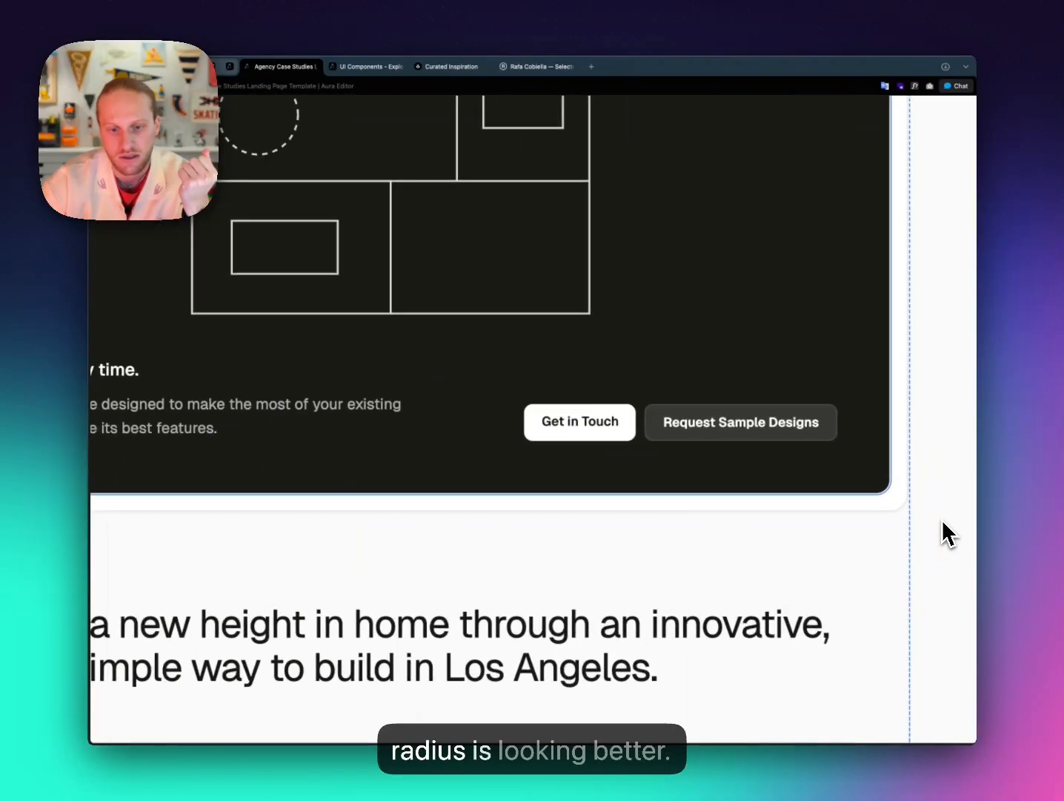
scroll(891, 504, up, 3)
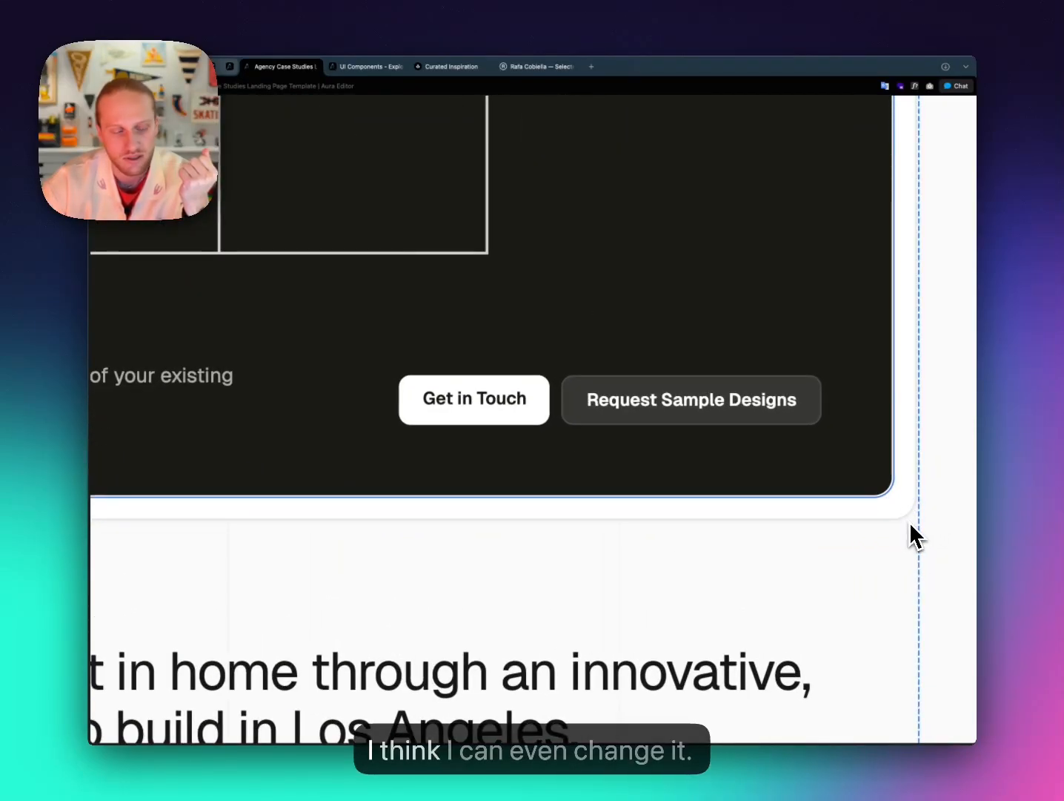
scroll(551, 267, down, 5)
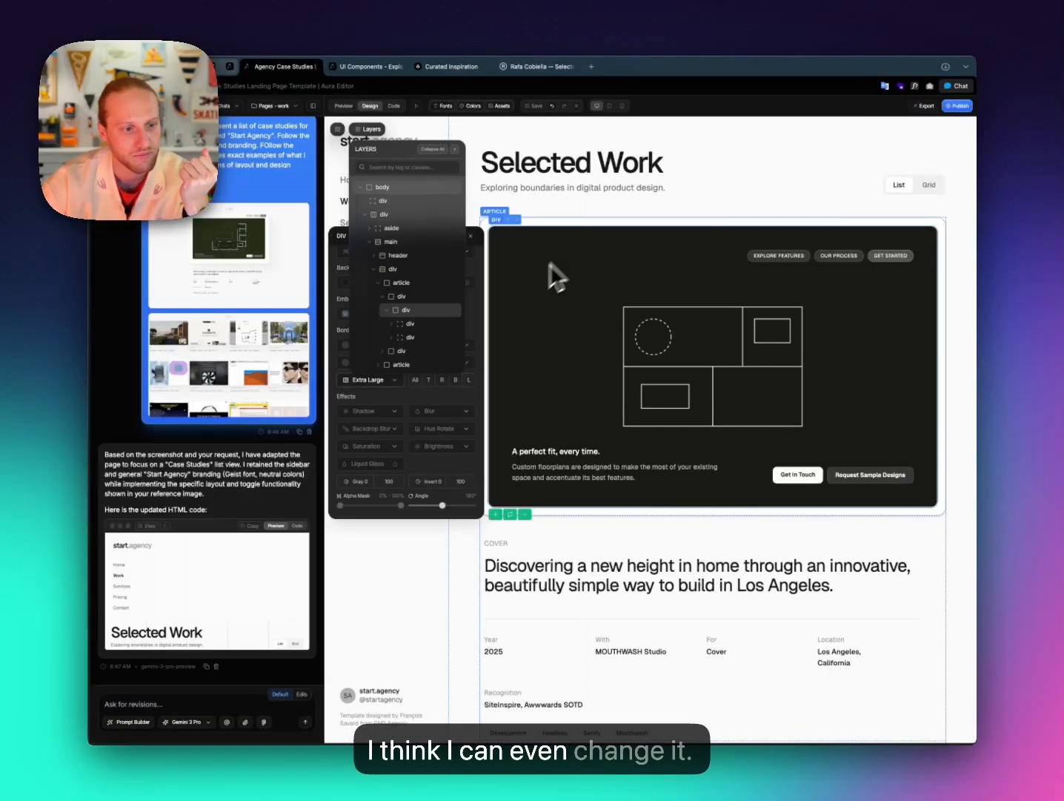
click(368, 381)
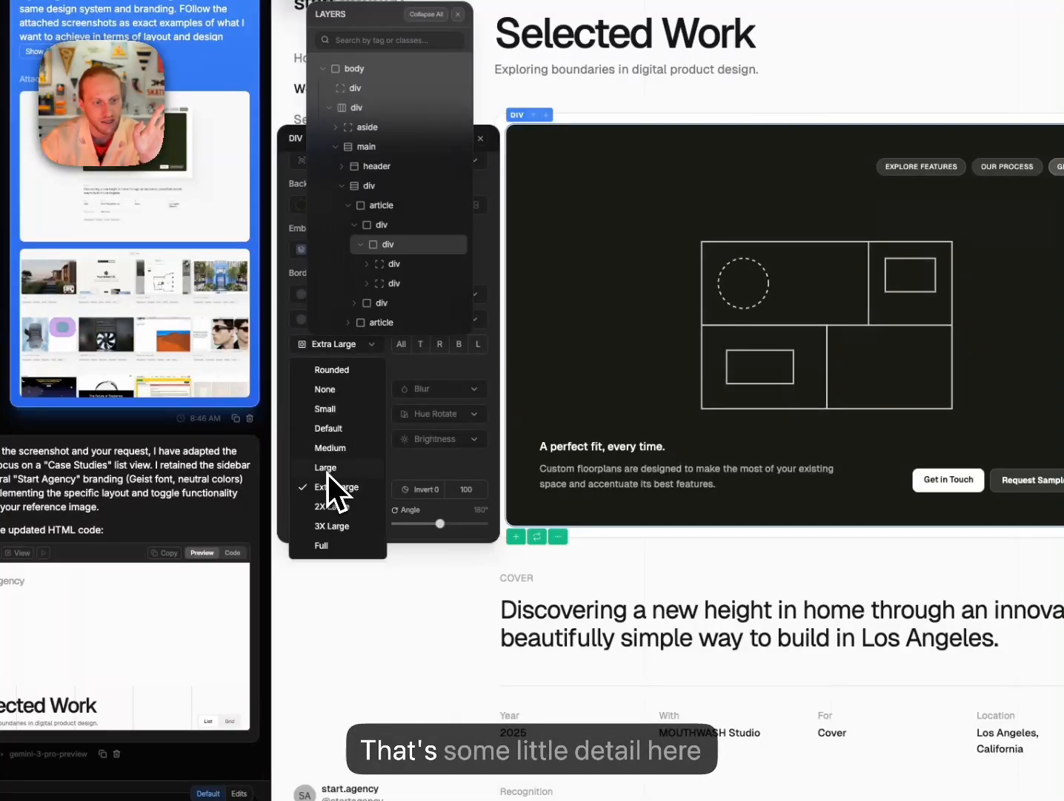
click(328, 468)
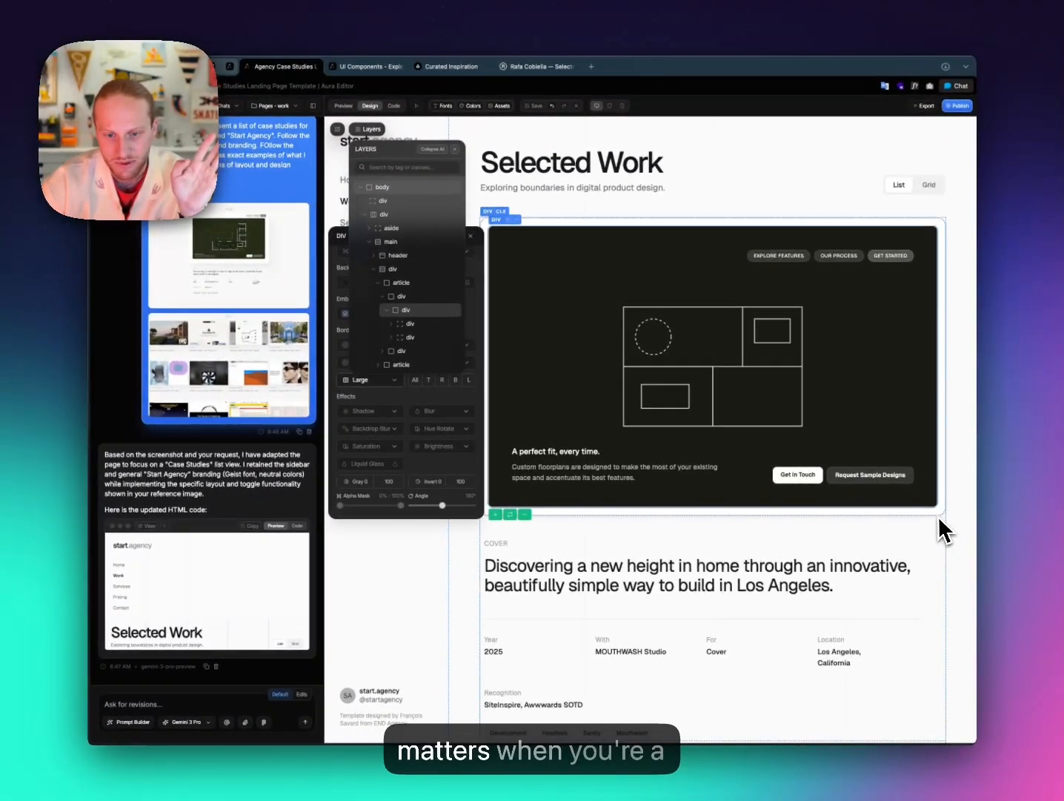
scroll(957, 475, down, 3)
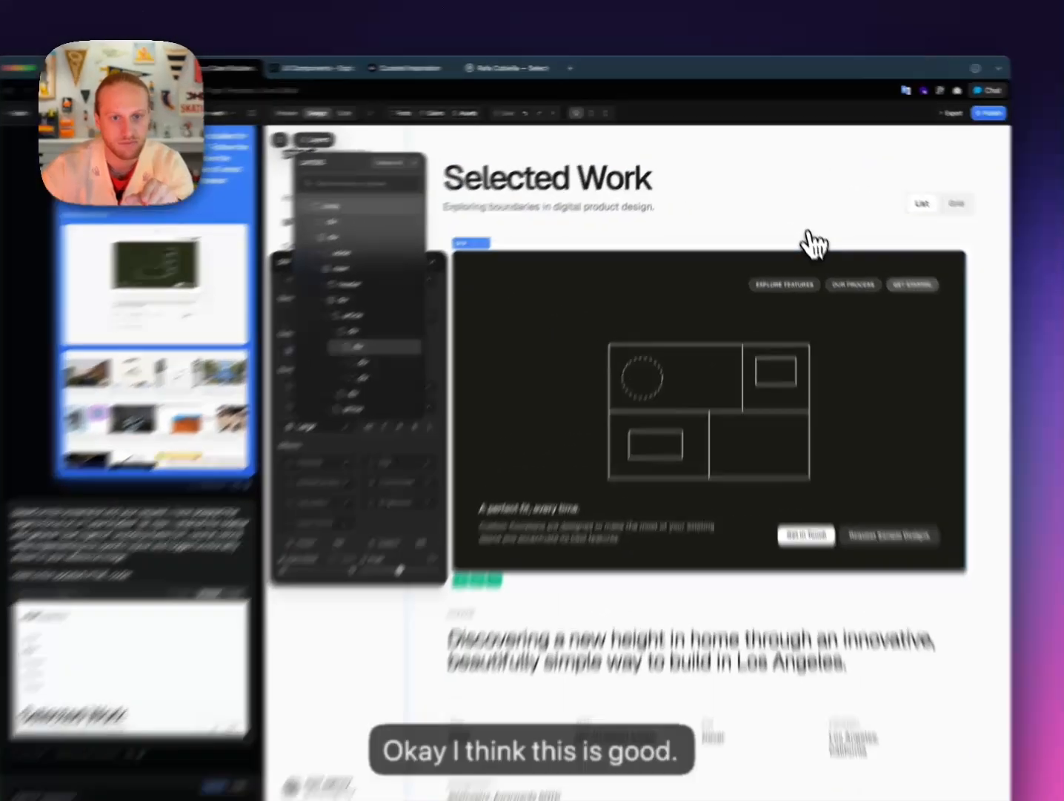
Close the Layers tree and the style settings, then save the page.
click(795, 209)
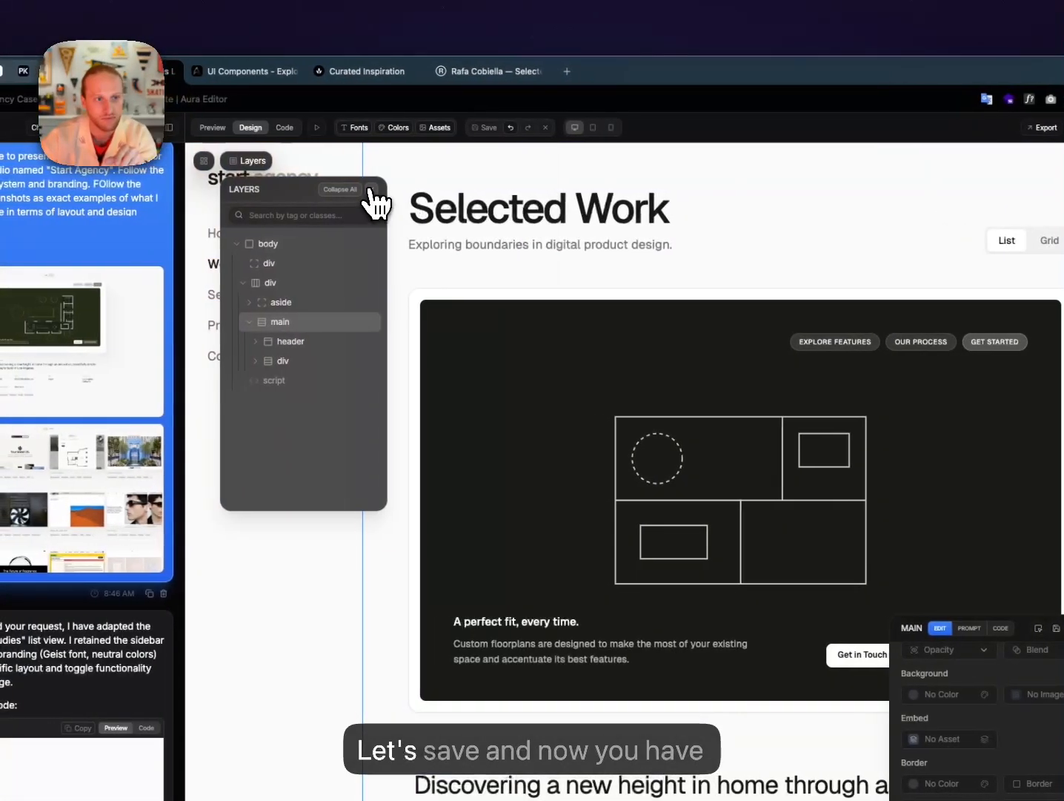
click(370, 190)
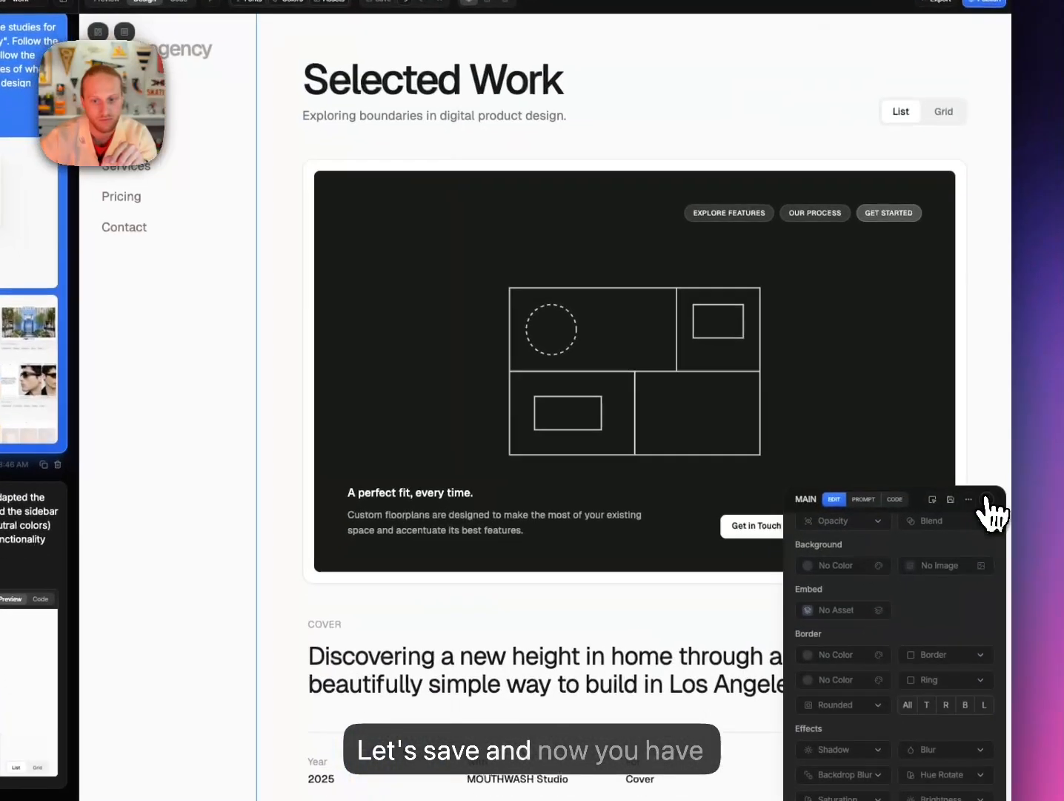
click(987, 501)
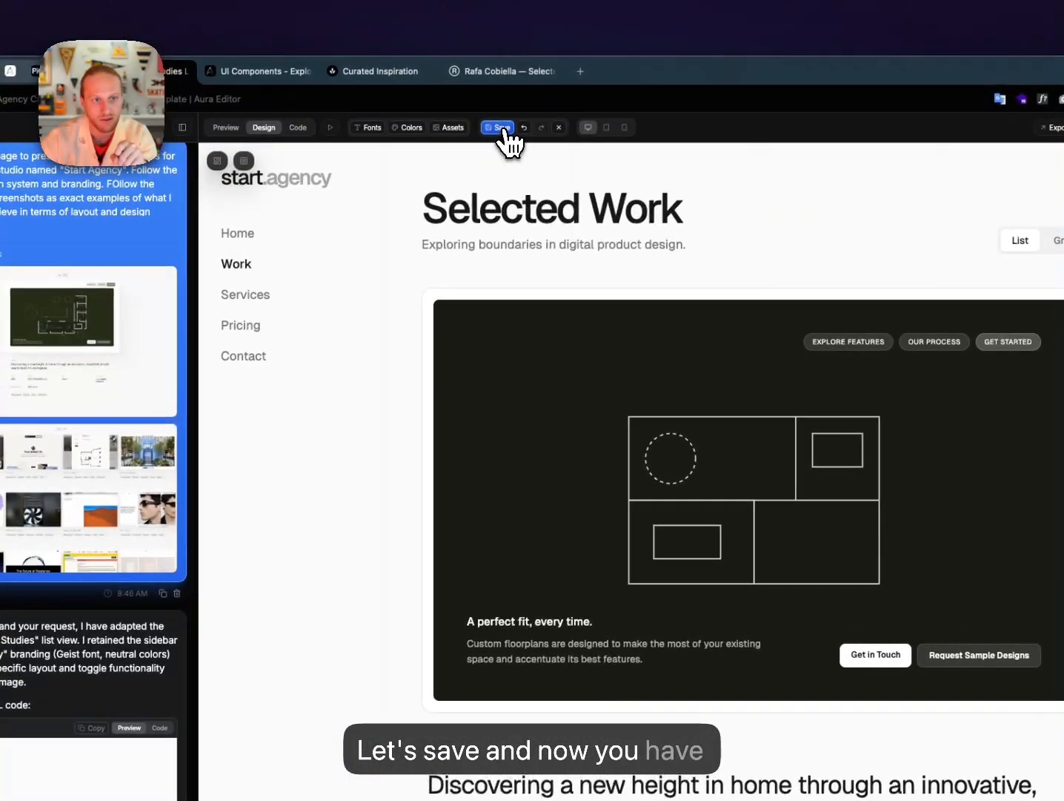
click(378, 2)
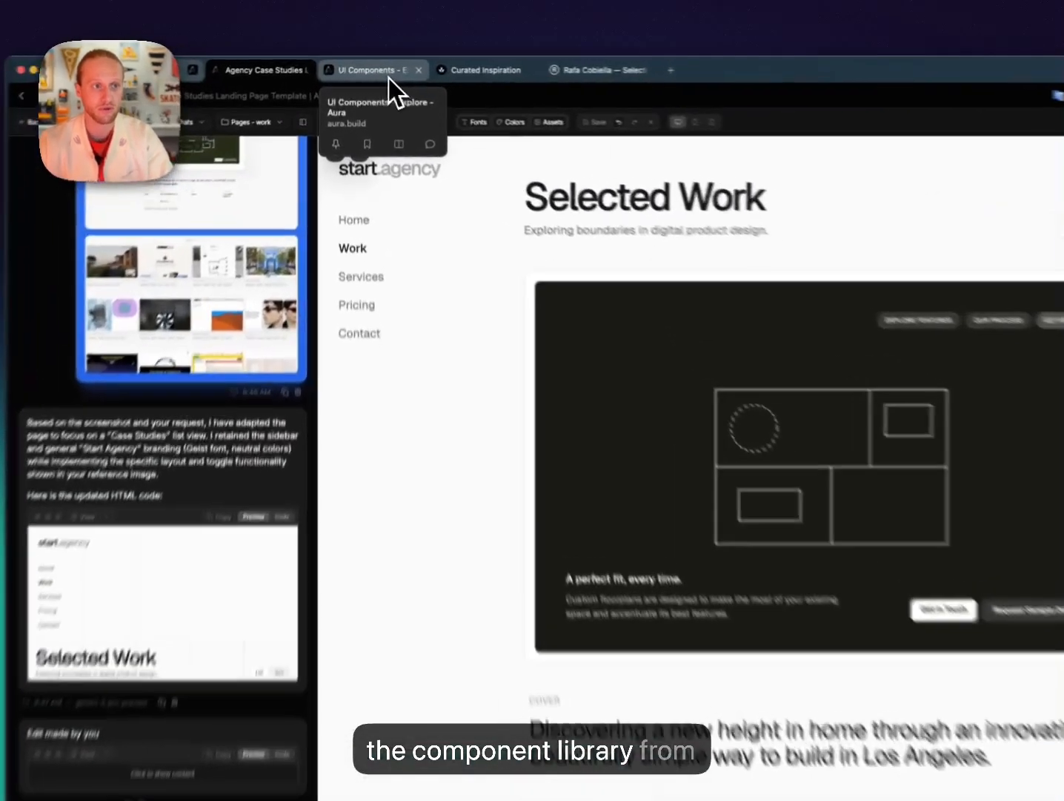
Browse the UI Components gallery and open the Designer Portfolio Hero Section component.
click(378, 72)
scroll(474, 197, up, 10)
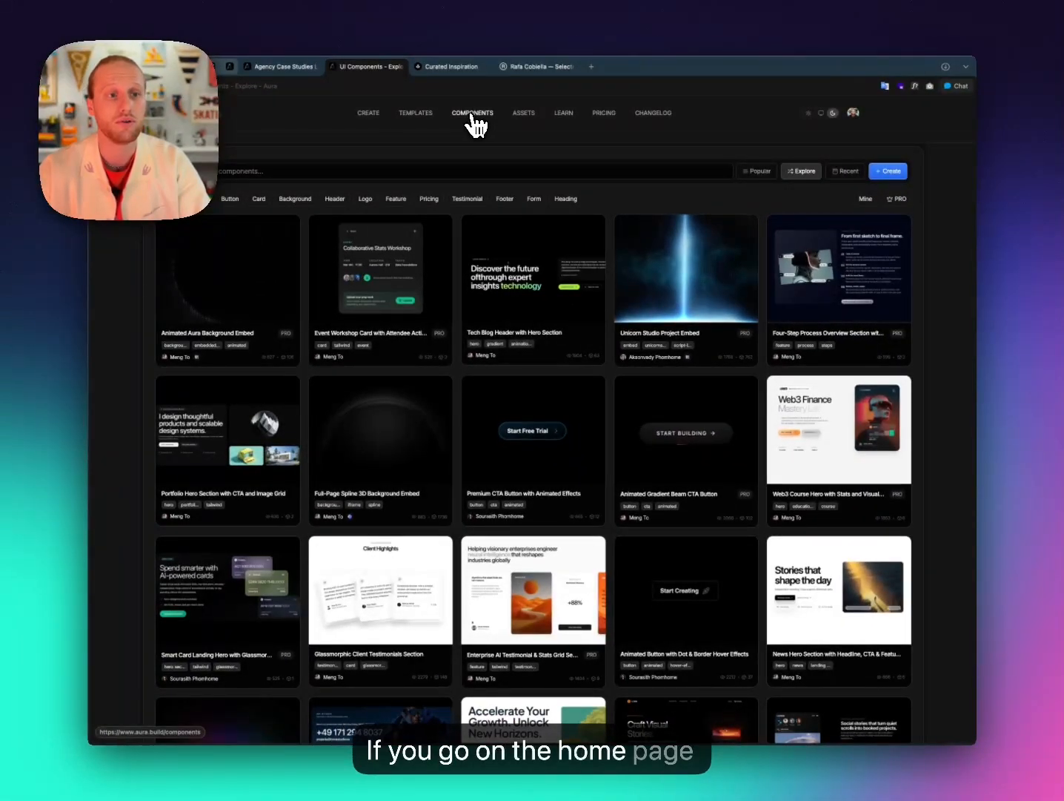
click(472, 115)
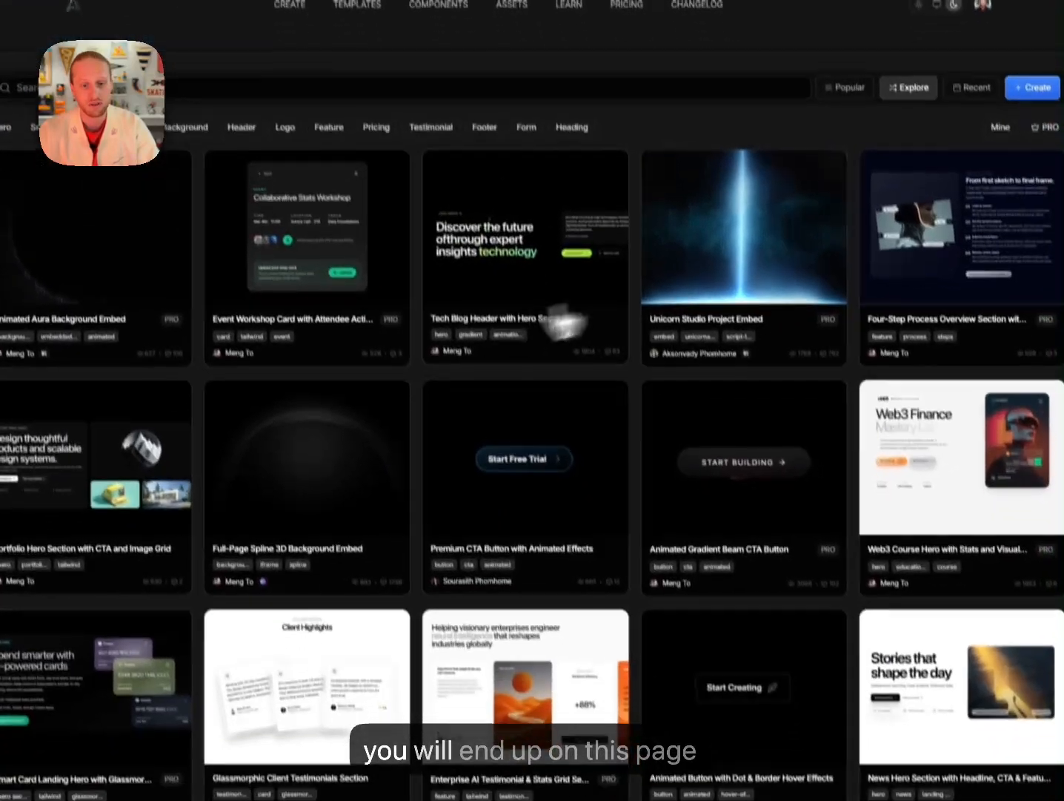
scroll(682, 547, down, 4)
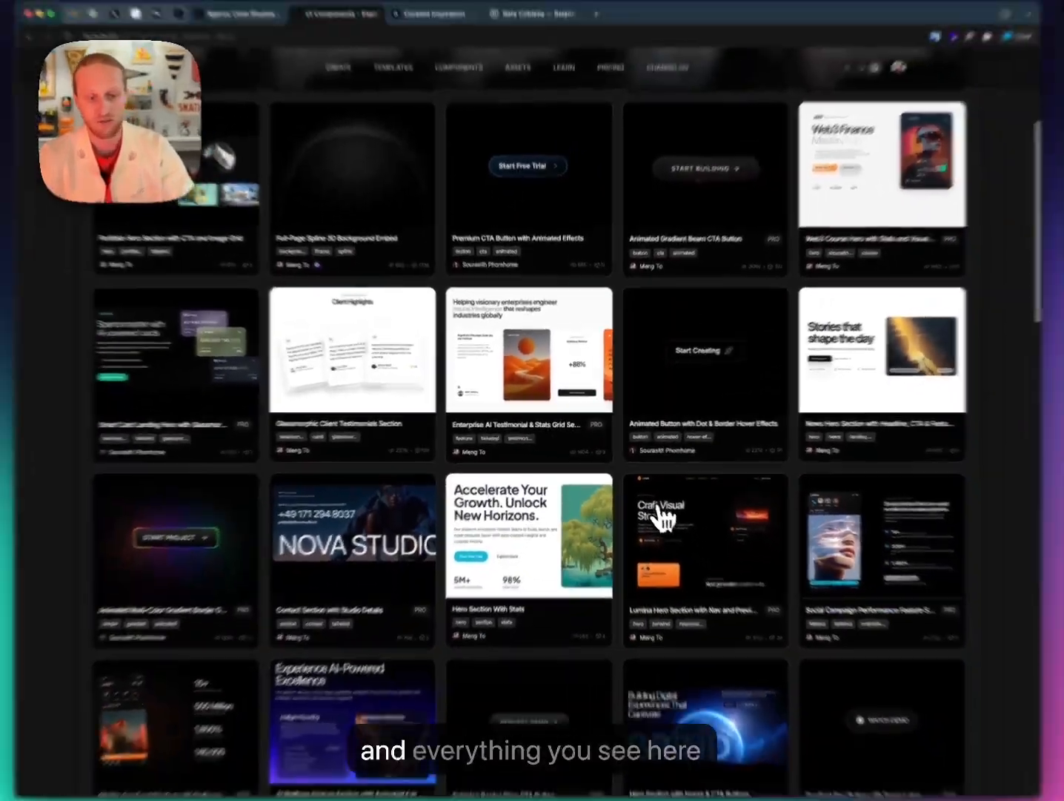
scroll(650, 504, down, 3)
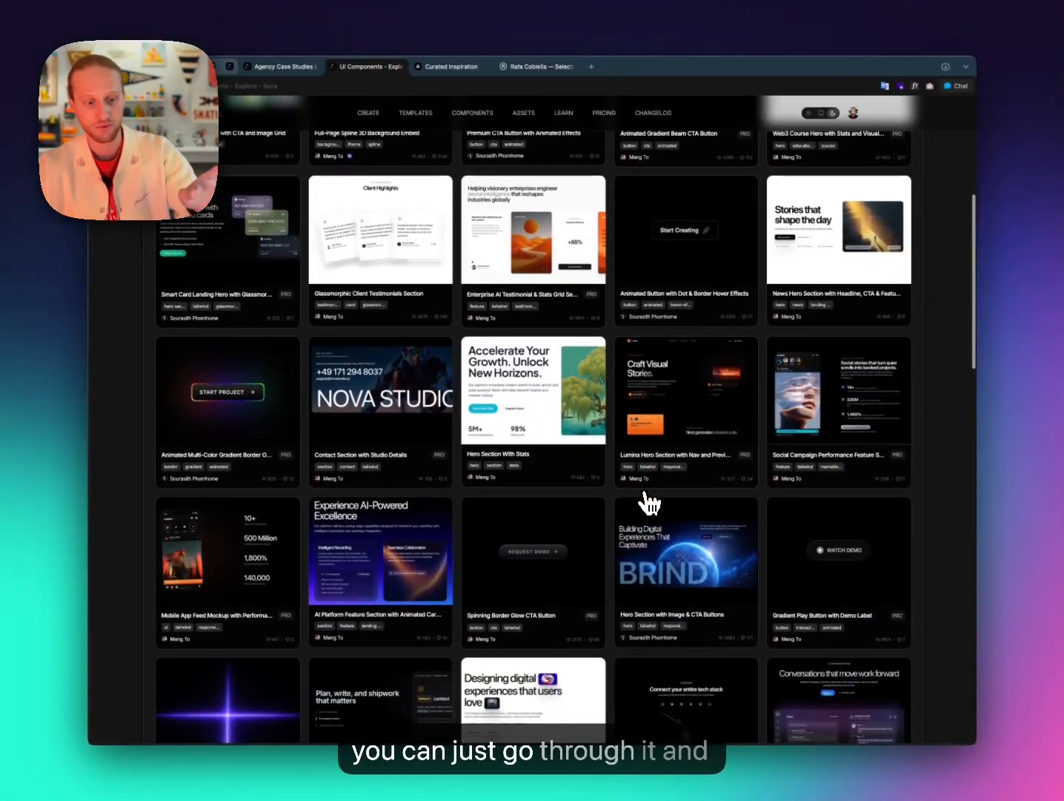
scroll(651, 504, down, 1)
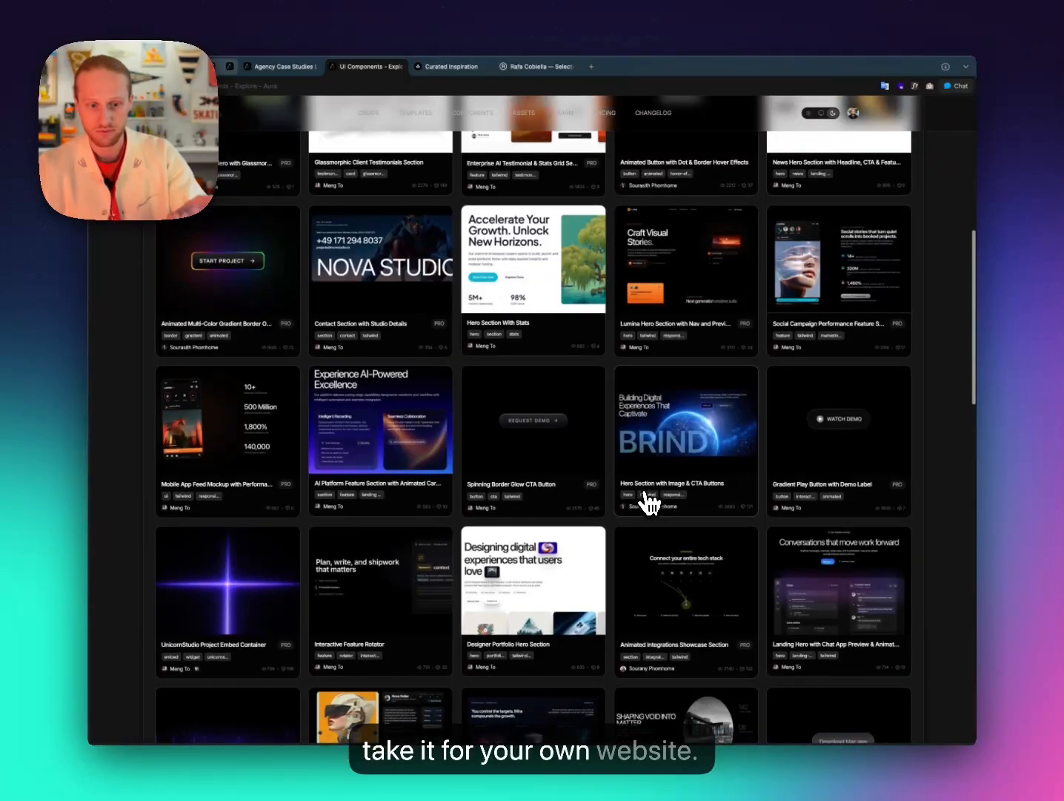
scroll(543, 598, down, 1)
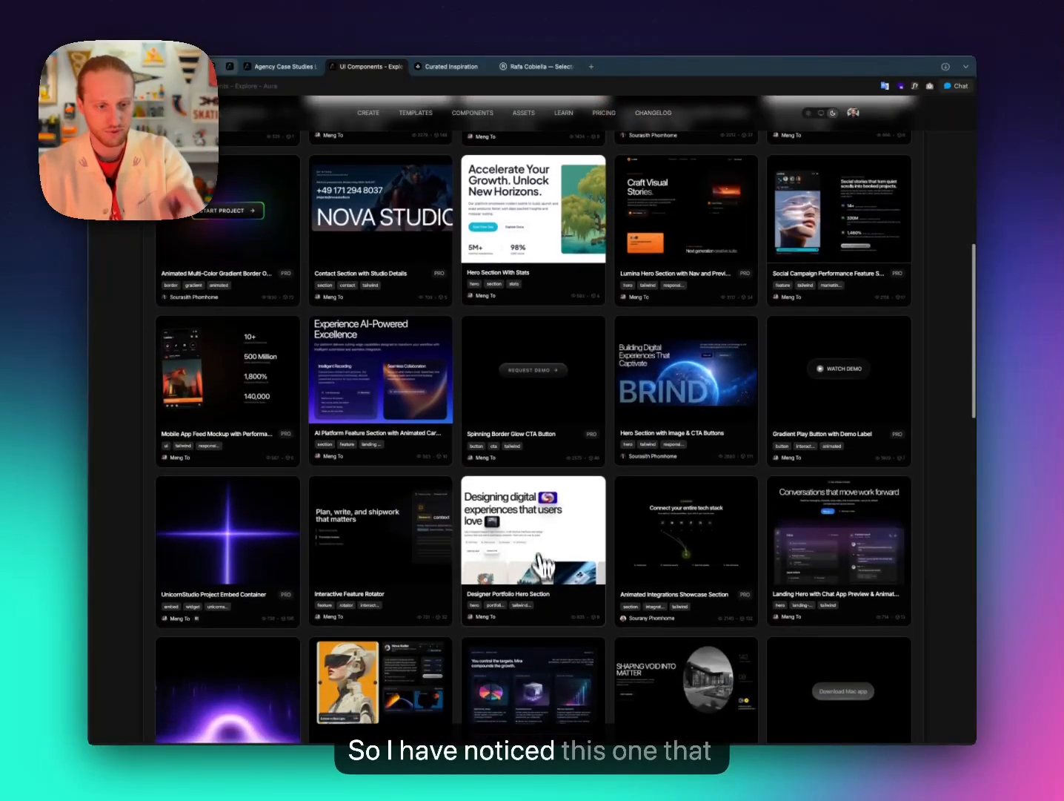
click(536, 557)
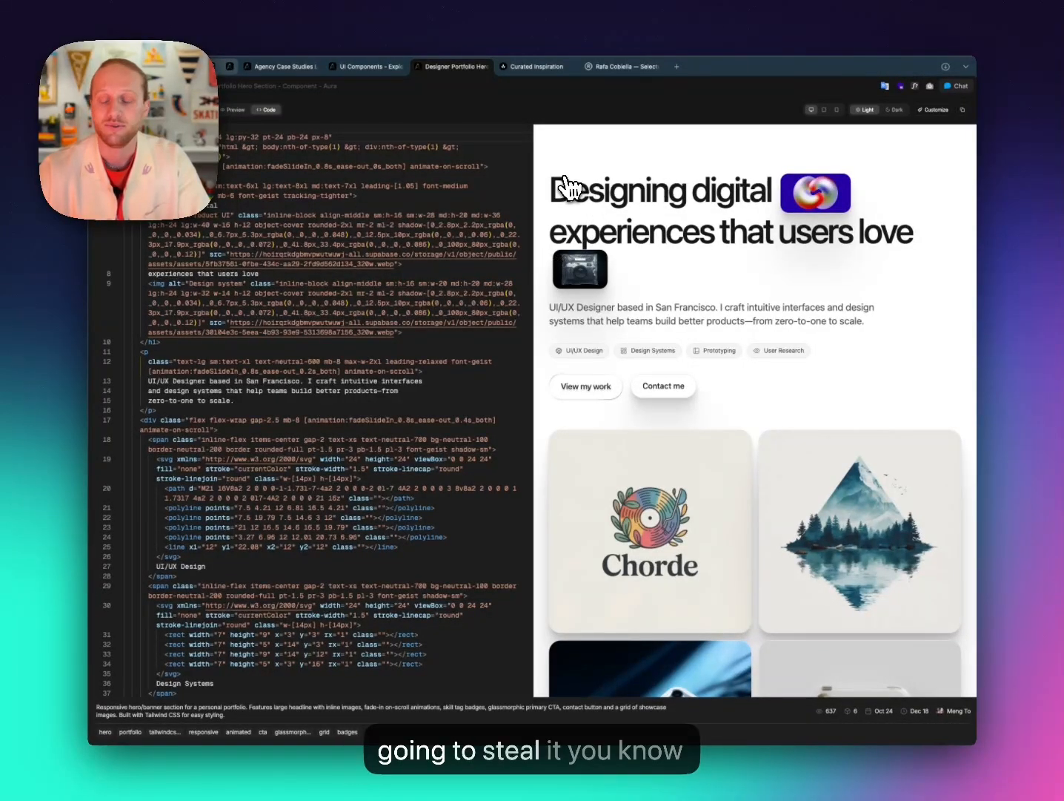
Select all of the hero component's code and return to the Agency Case Studies editor.
scroll(562, 188, down, 4)
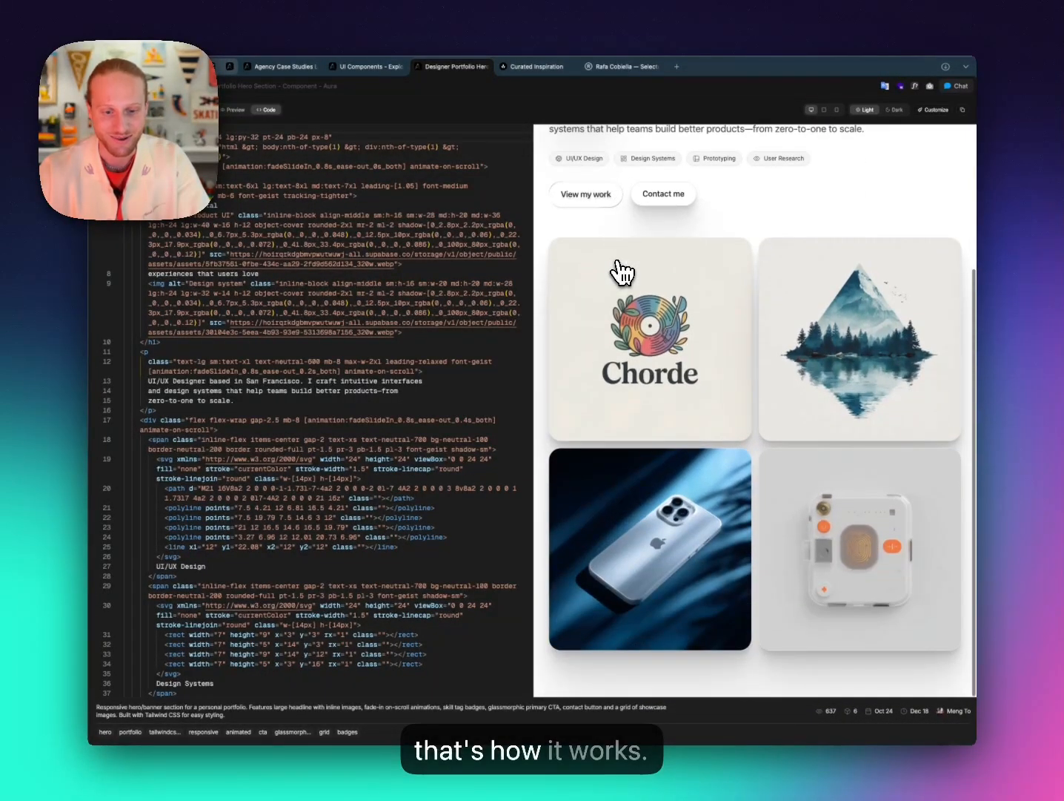
scroll(623, 270, up, 4)
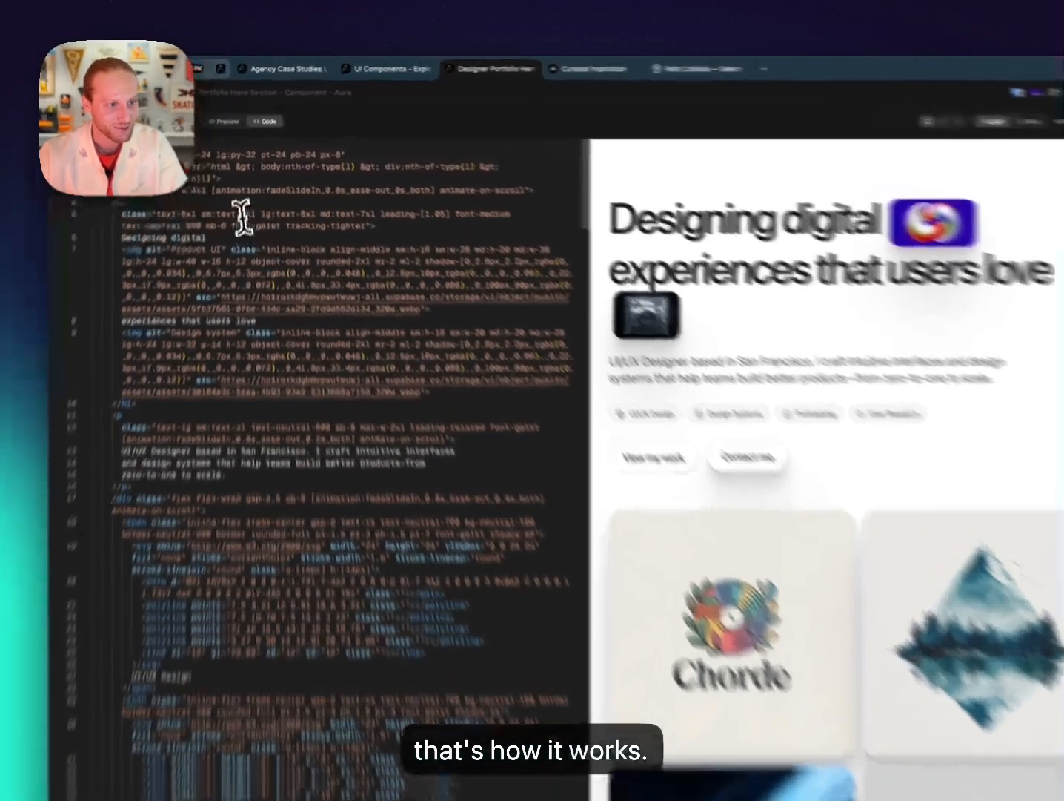
key(super+a)
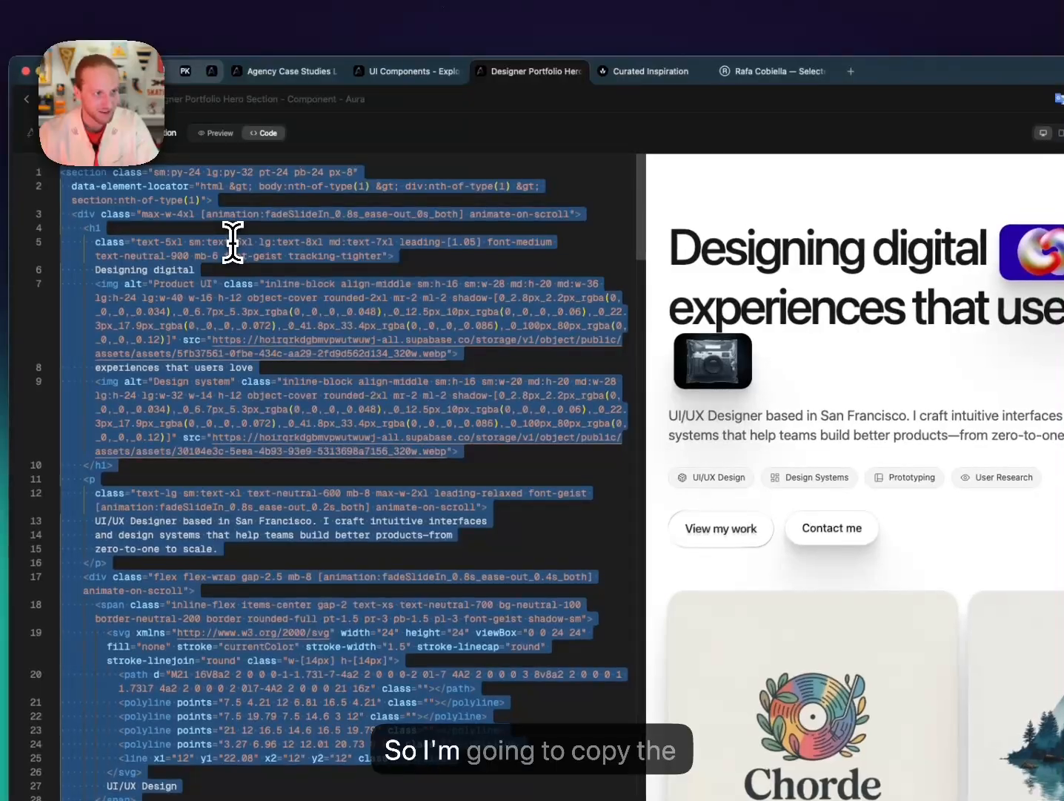
click(287, 67)
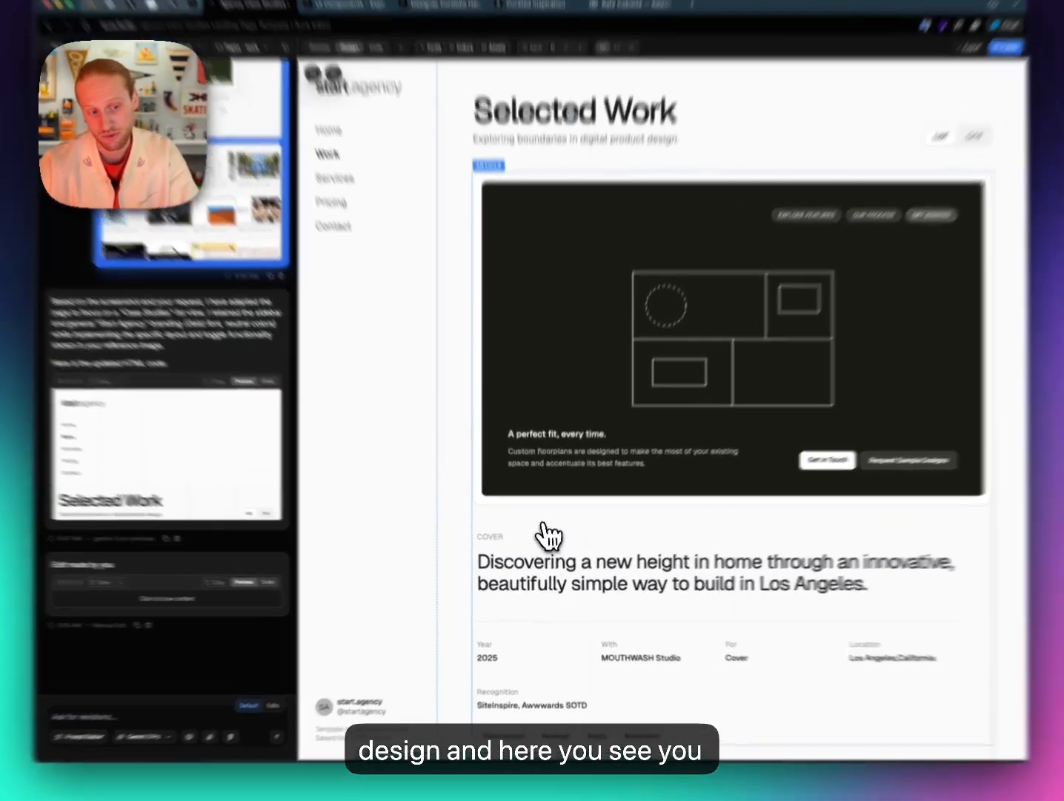
Select the first case-study entry, dismiss the Add Prompt and close its style settings.
click(541, 532)
scroll(542, 532, down, 1)
scroll(536, 557, down, 1)
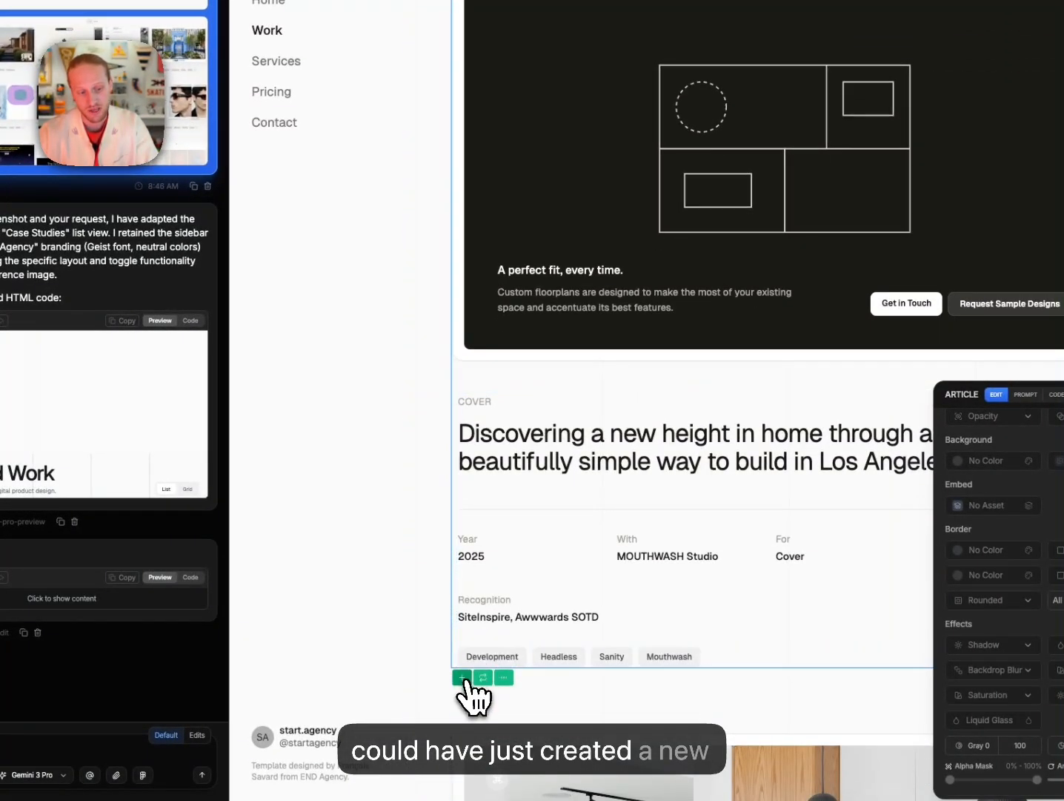
click(461, 678)
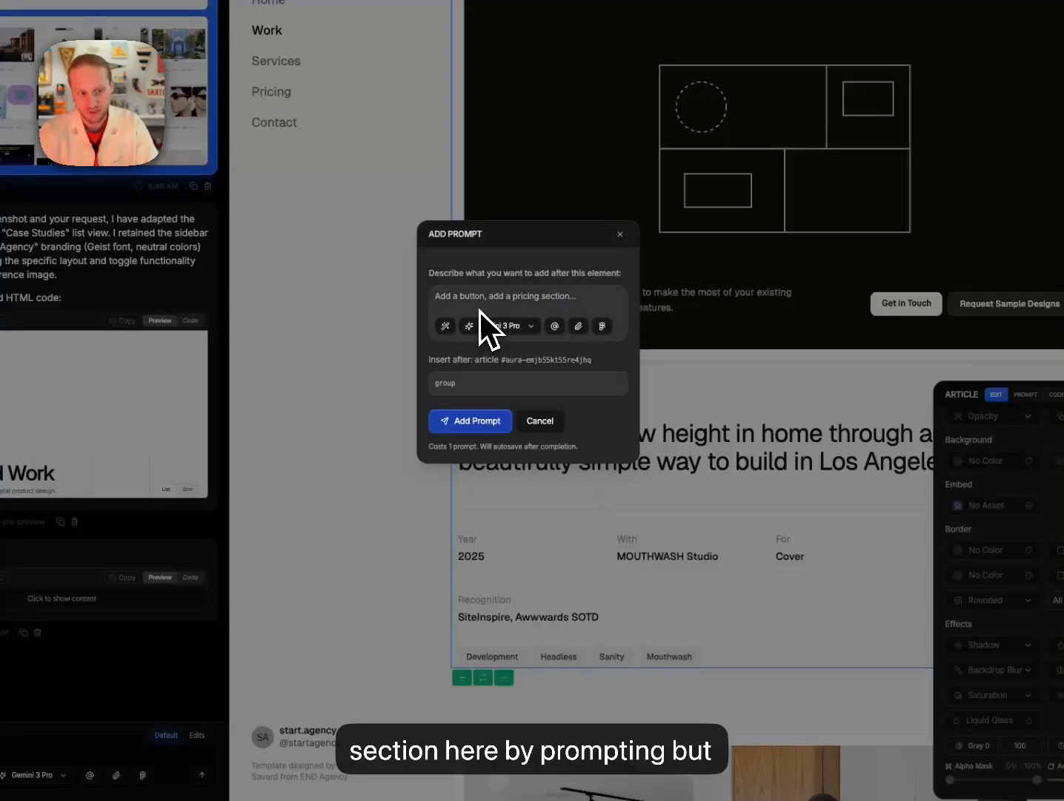
click(619, 234)
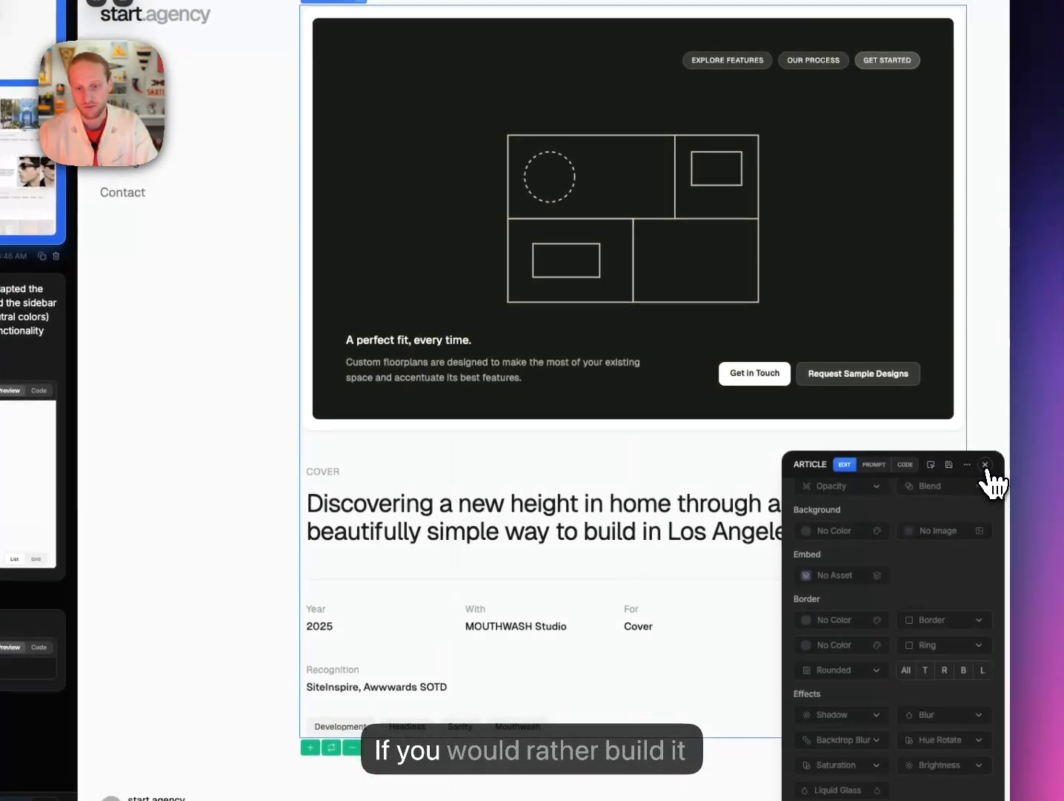
click(986, 465)
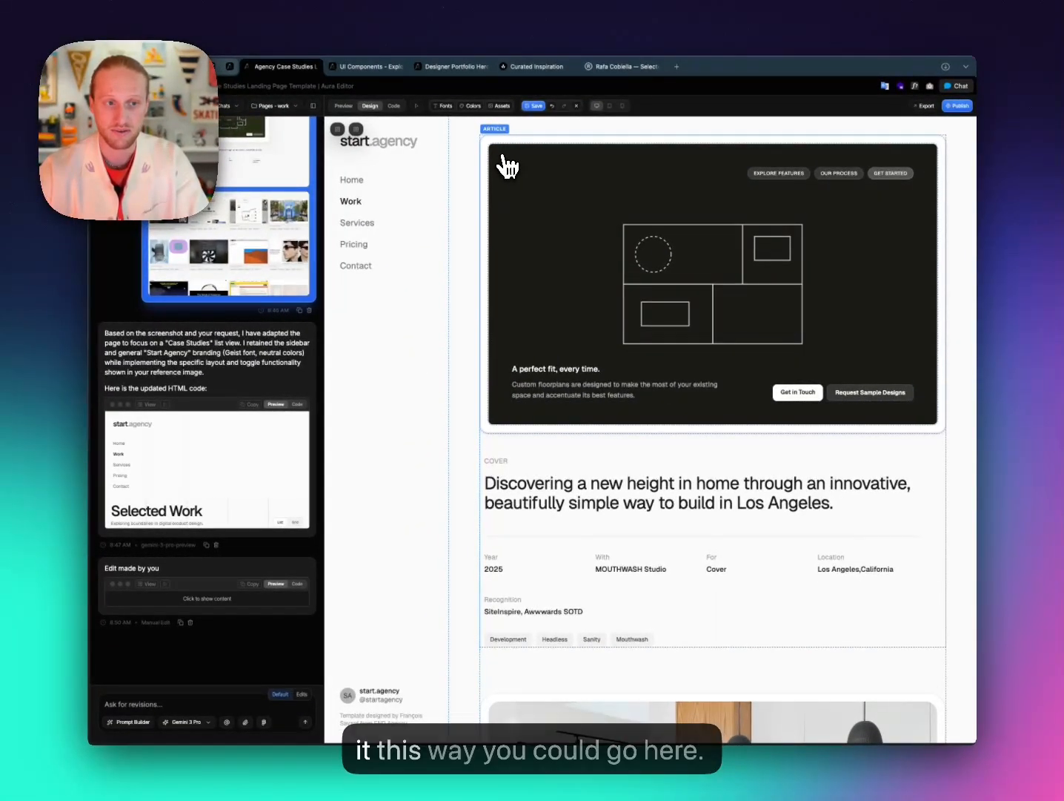
Select the Selected Work header and its first inner block in the Layers tree.
scroll(503, 171, up, 2)
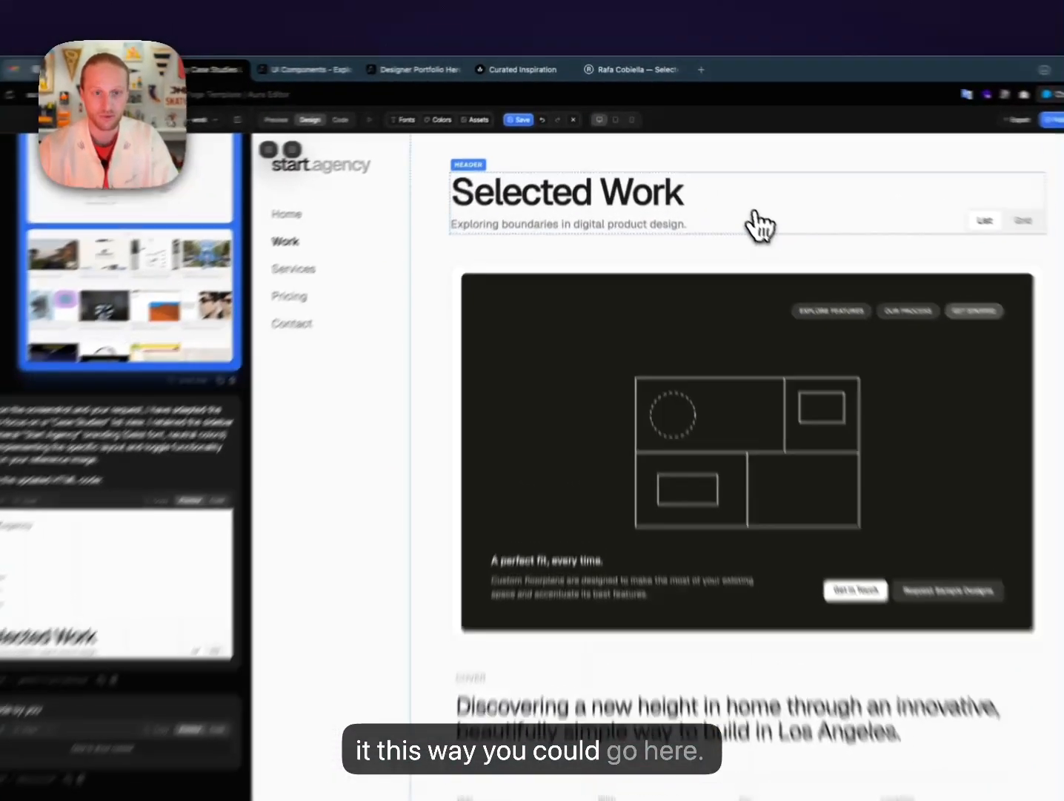
click(760, 227)
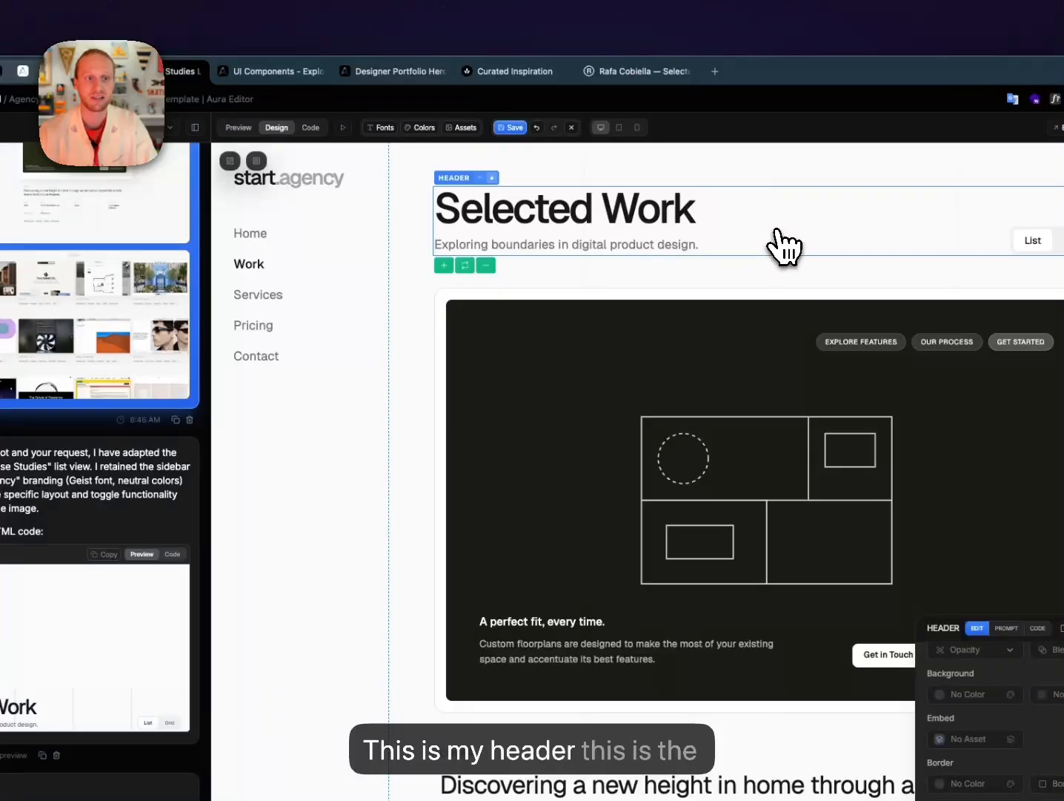
click(257, 161)
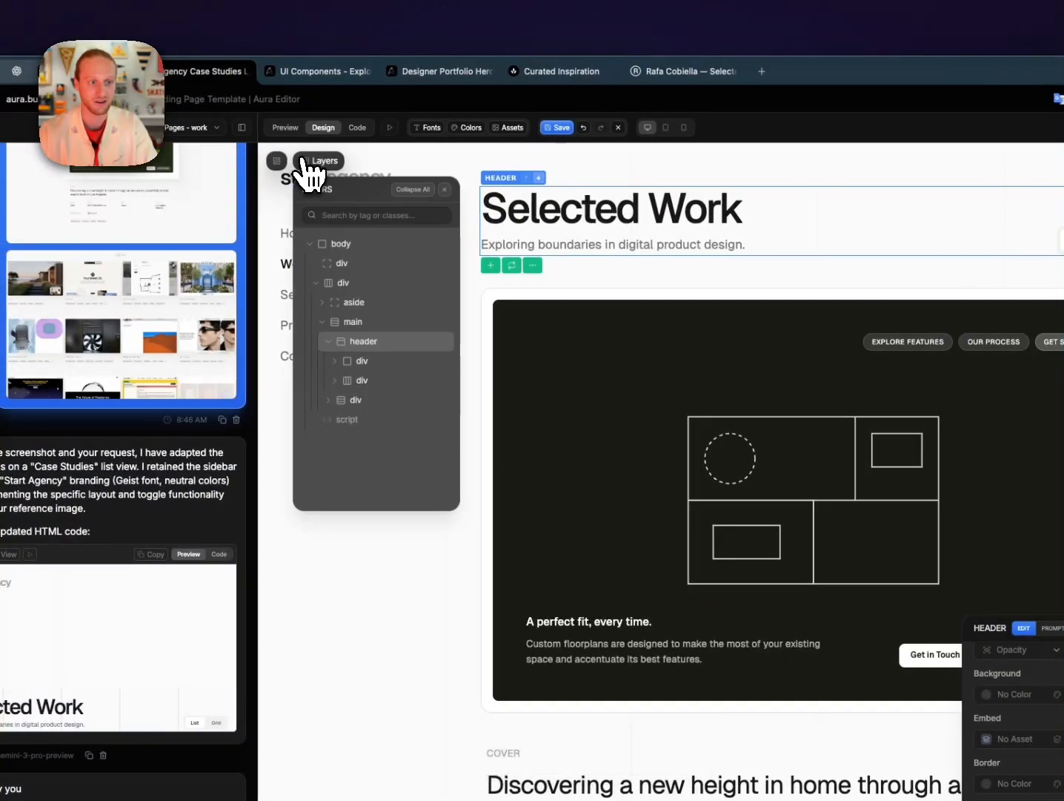
click(382, 364)
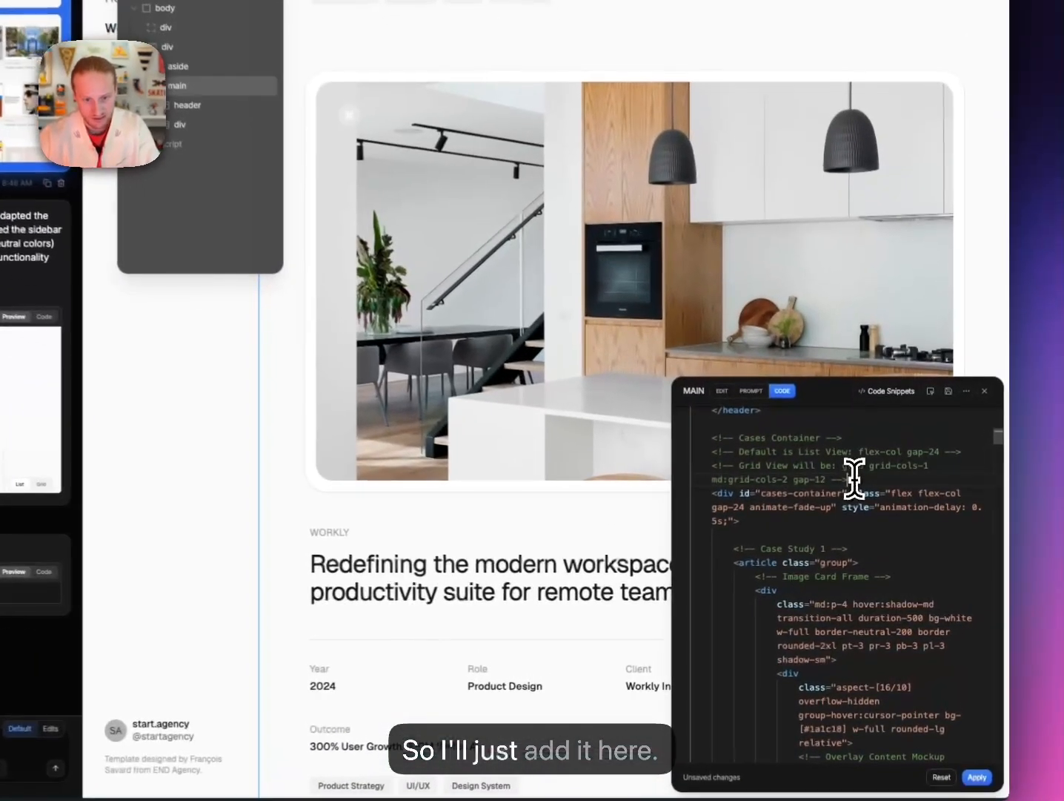
Paste the copied hero code after the grid-view comment, then return to the UI Components library.
click(860, 519)
key(Return)
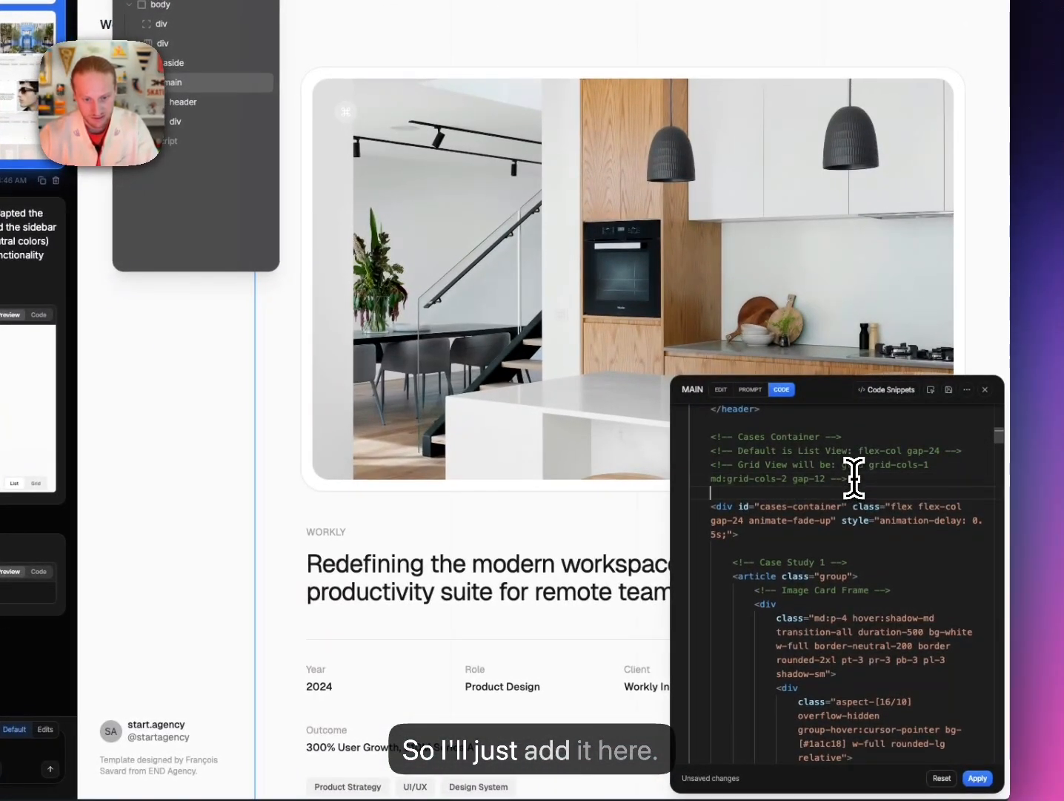
key(super+v)
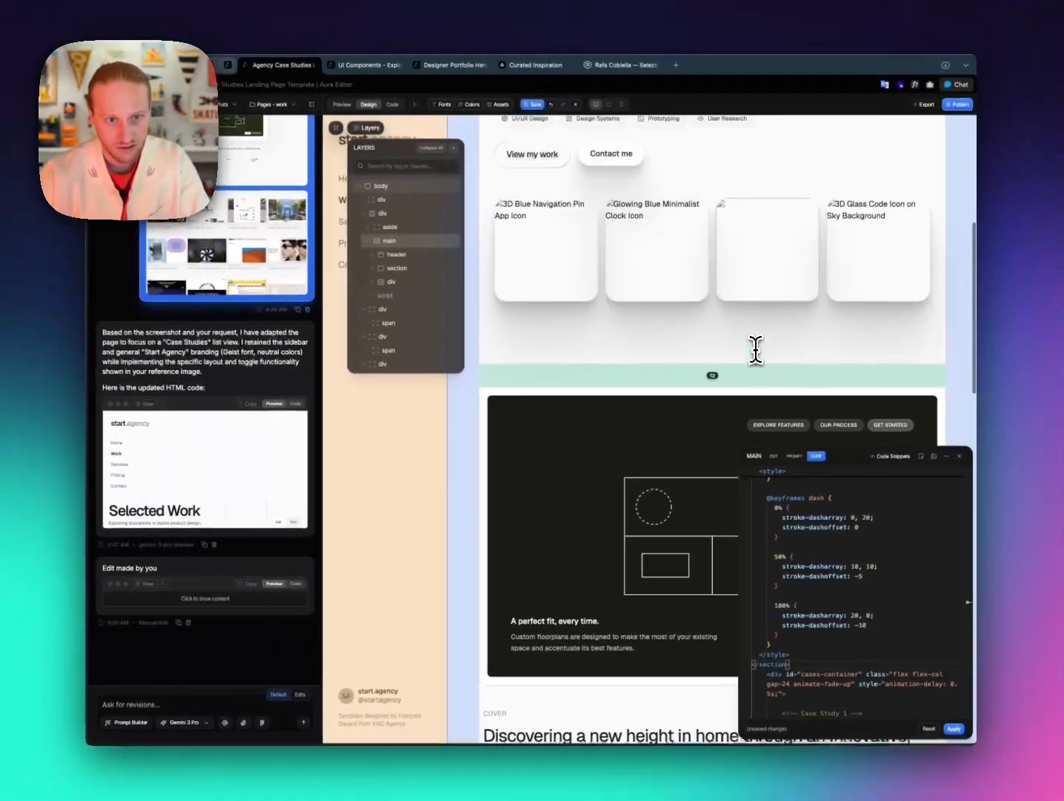
scroll(755, 349, up, 5)
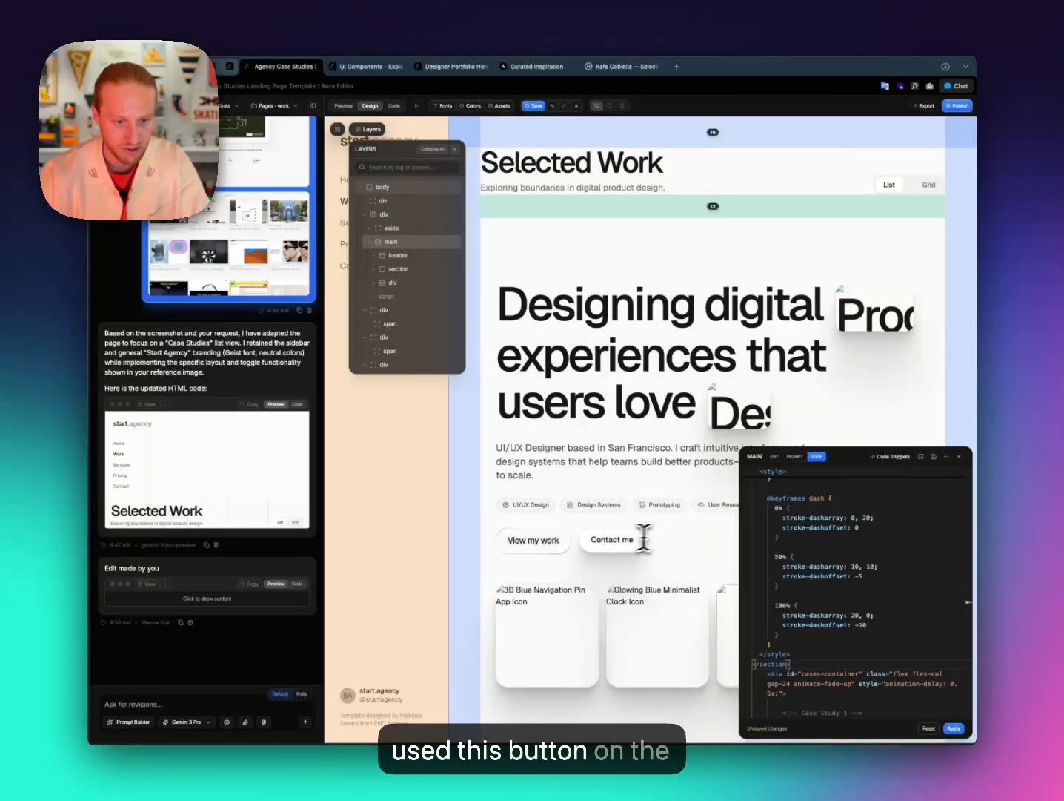
click(397, 68)
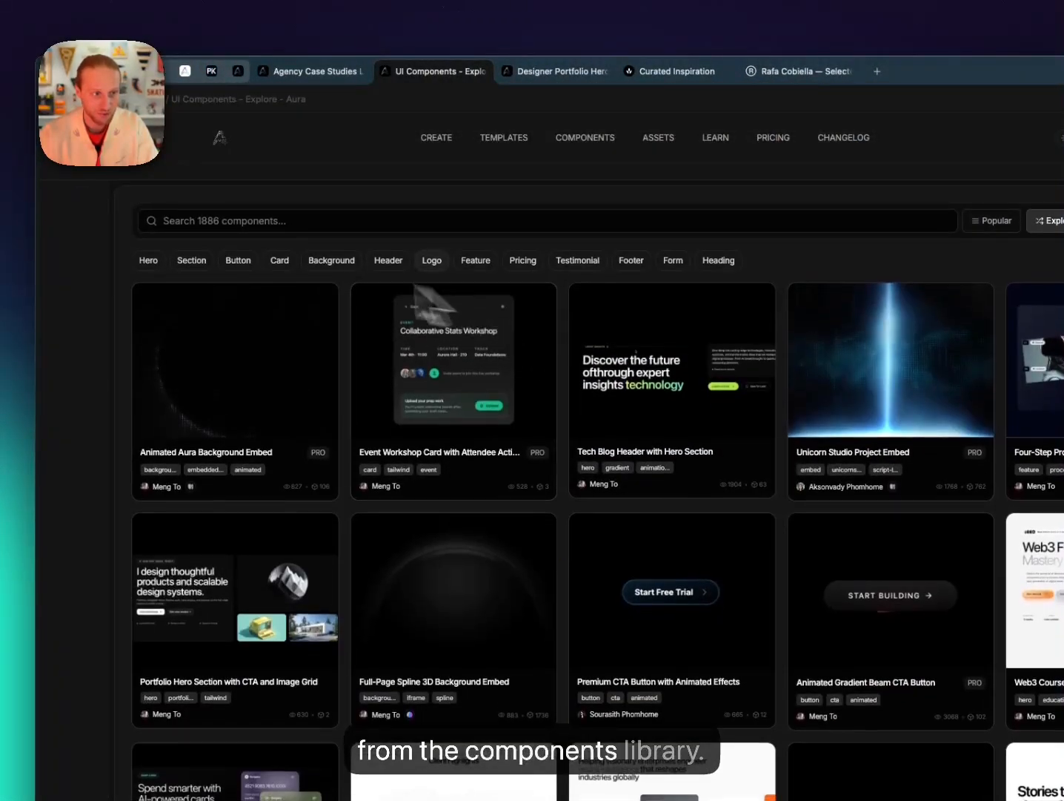
Filter the gallery to Button components and open Gradient Shadow Call-to-Action Button.
click(238, 266)
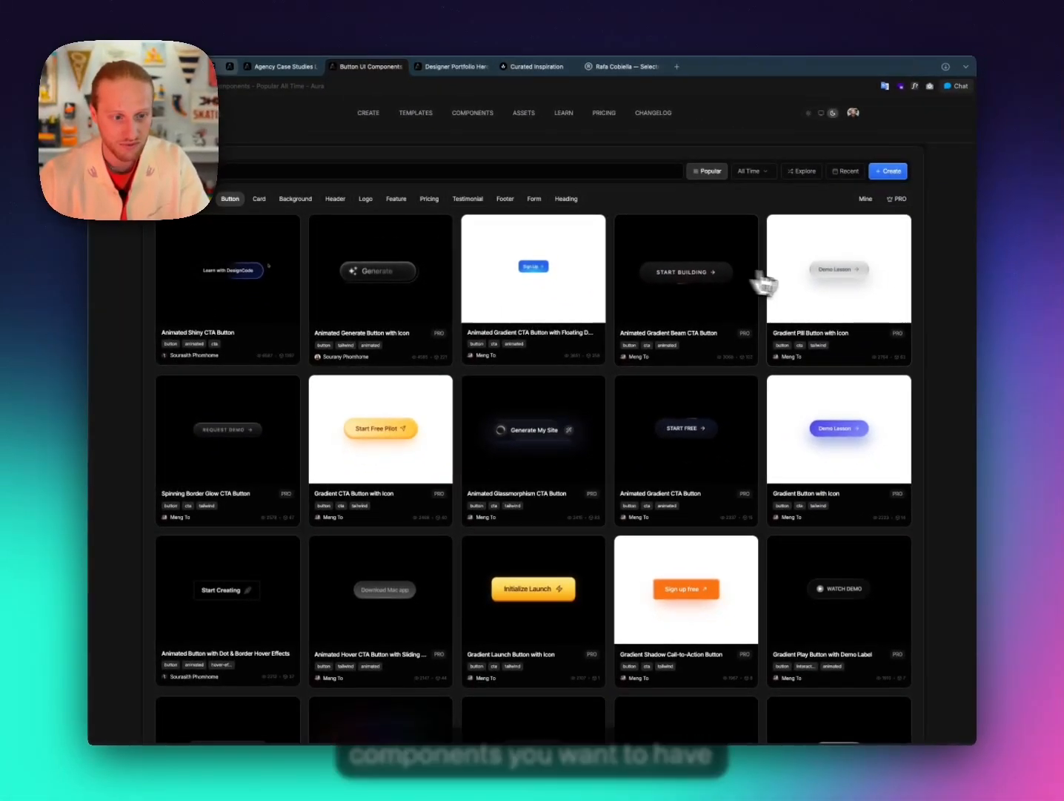
scroll(819, 283, down, 7)
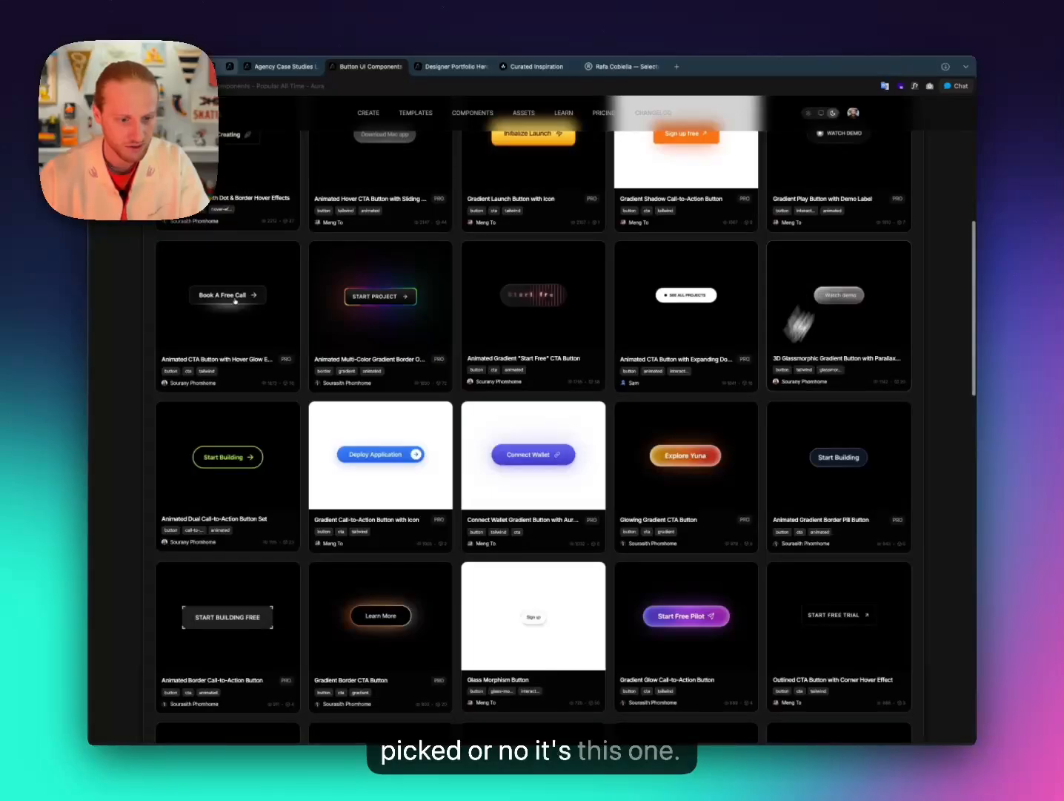
scroll(548, 630, down, 2)
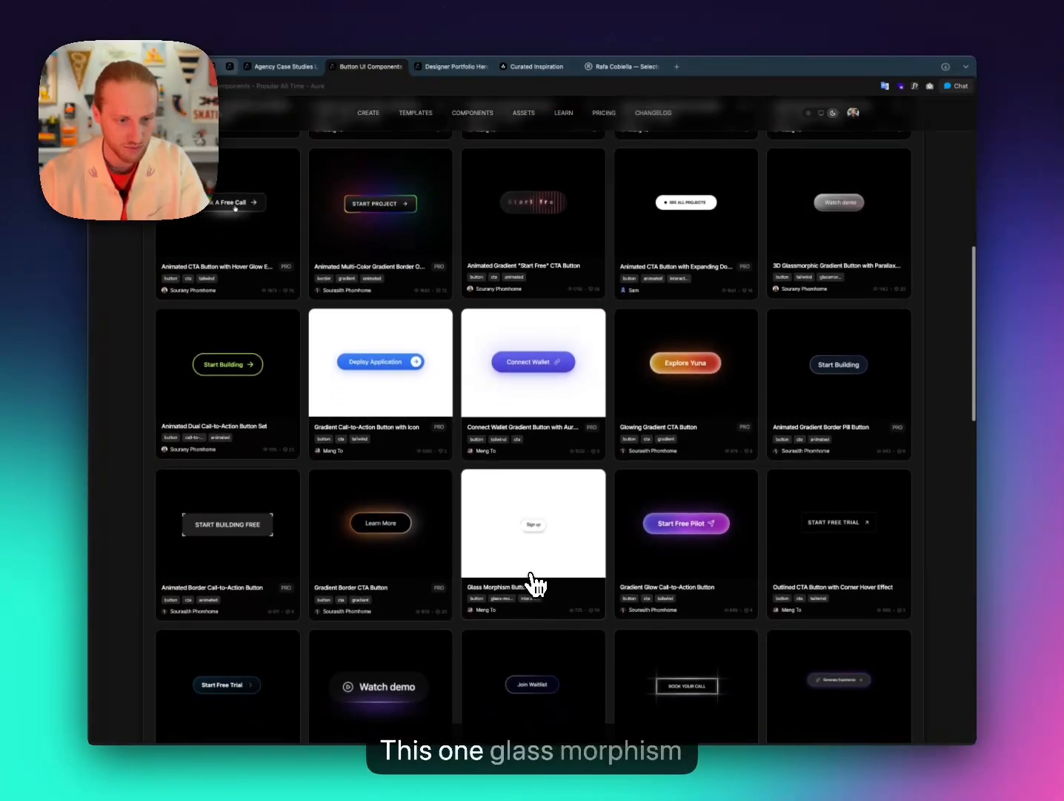
scroll(547, 551, up, 10)
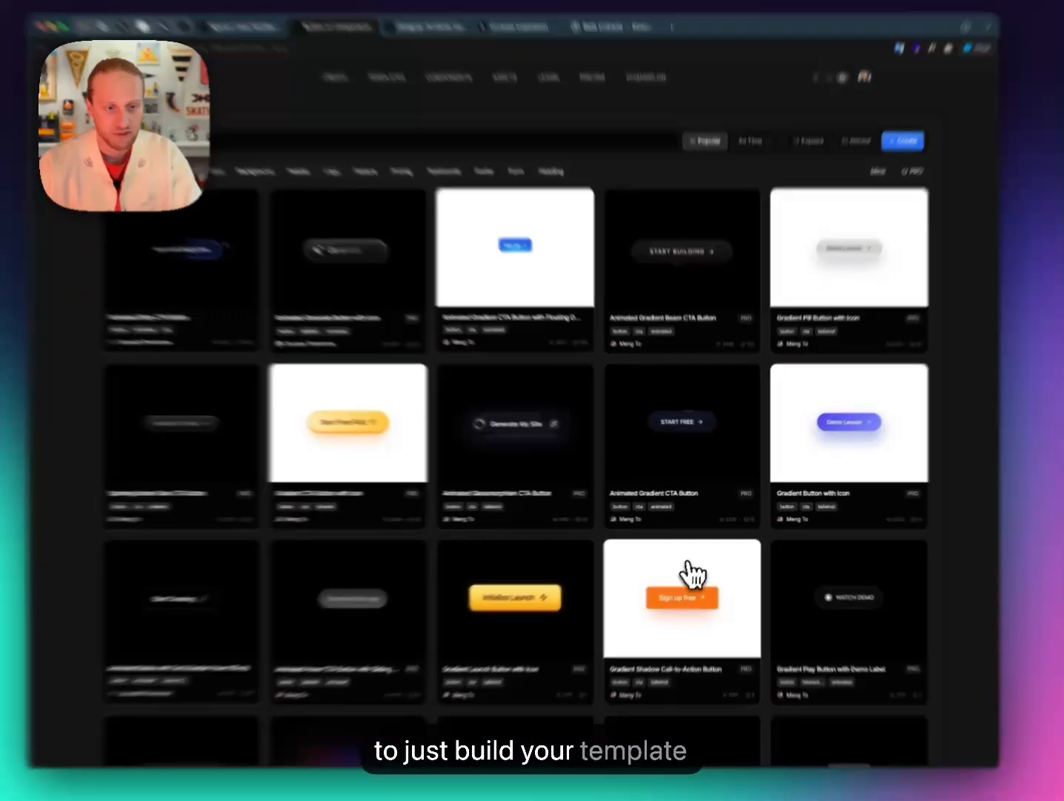
click(660, 562)
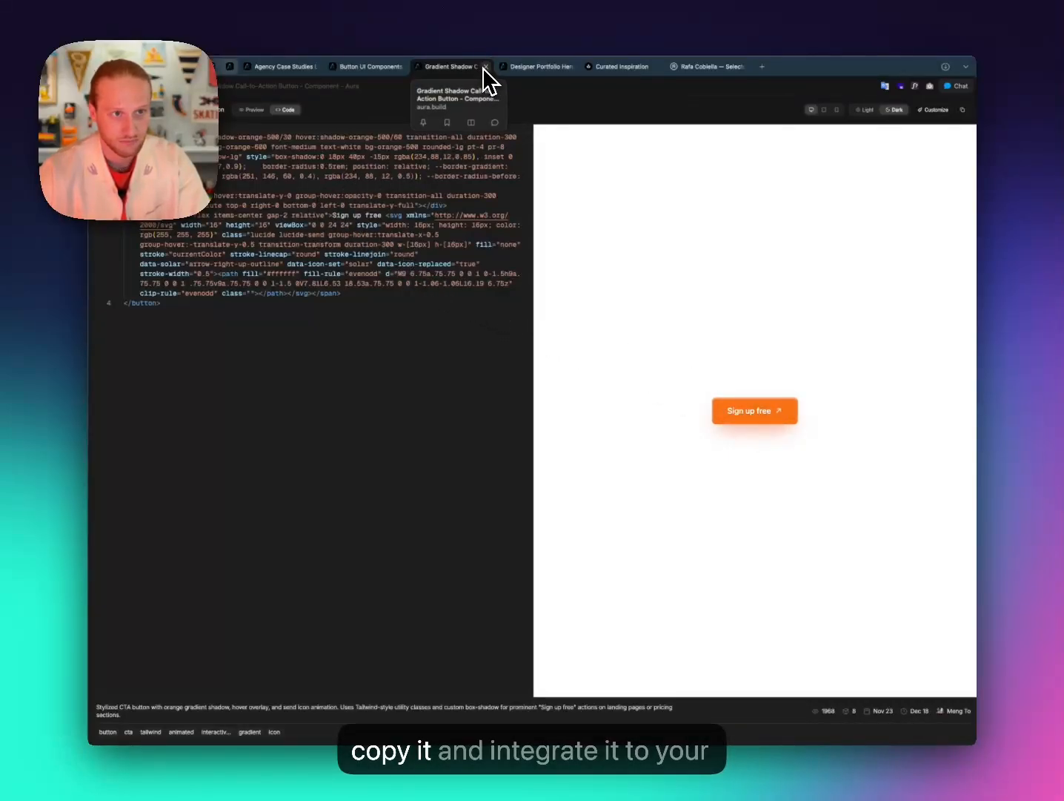
Delete the 'Designing digital experiences' headline from the case studies page.
click(292, 67)
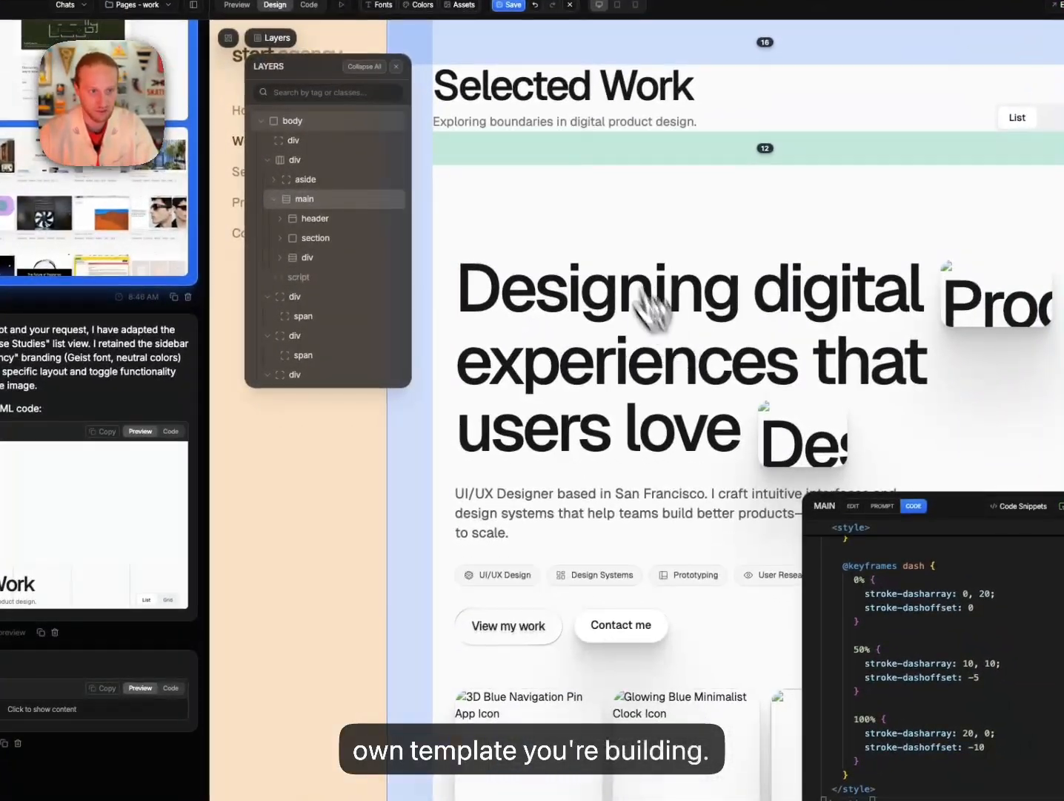
click(656, 326)
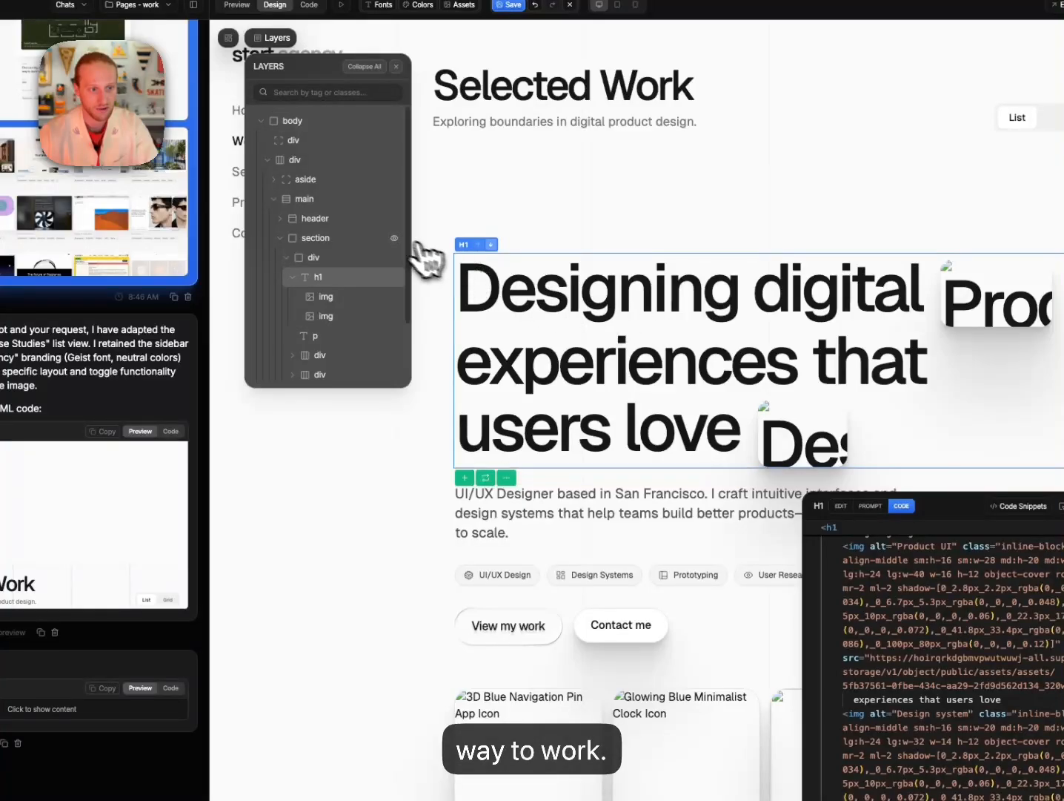
right_click(356, 284)
click(379, 565)
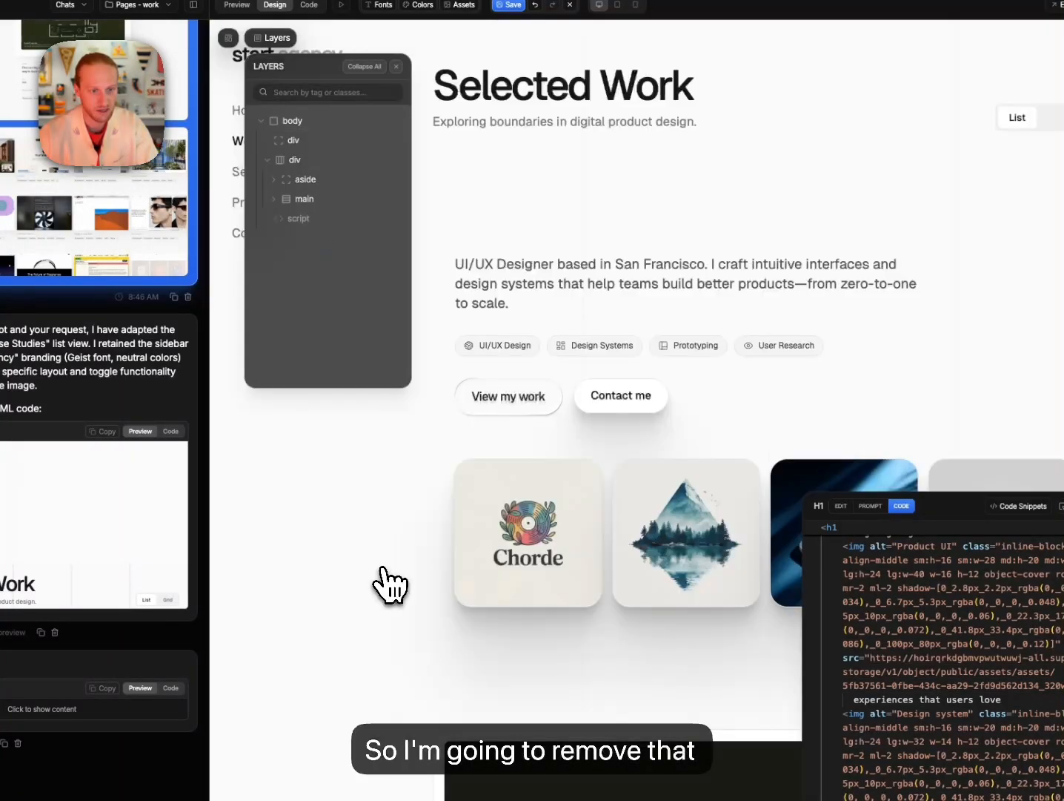
Select the intro section and set its large-screen top and bottom padding to 2.
click(554, 210)
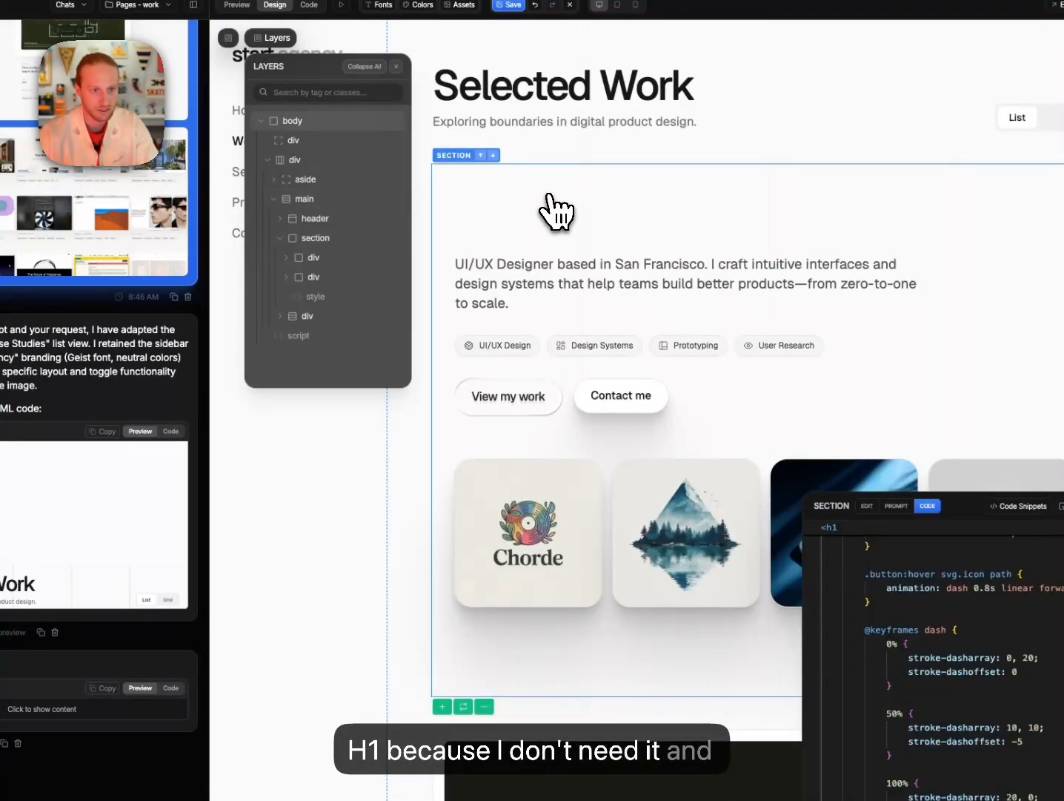
scroll(947, 670, up, 20)
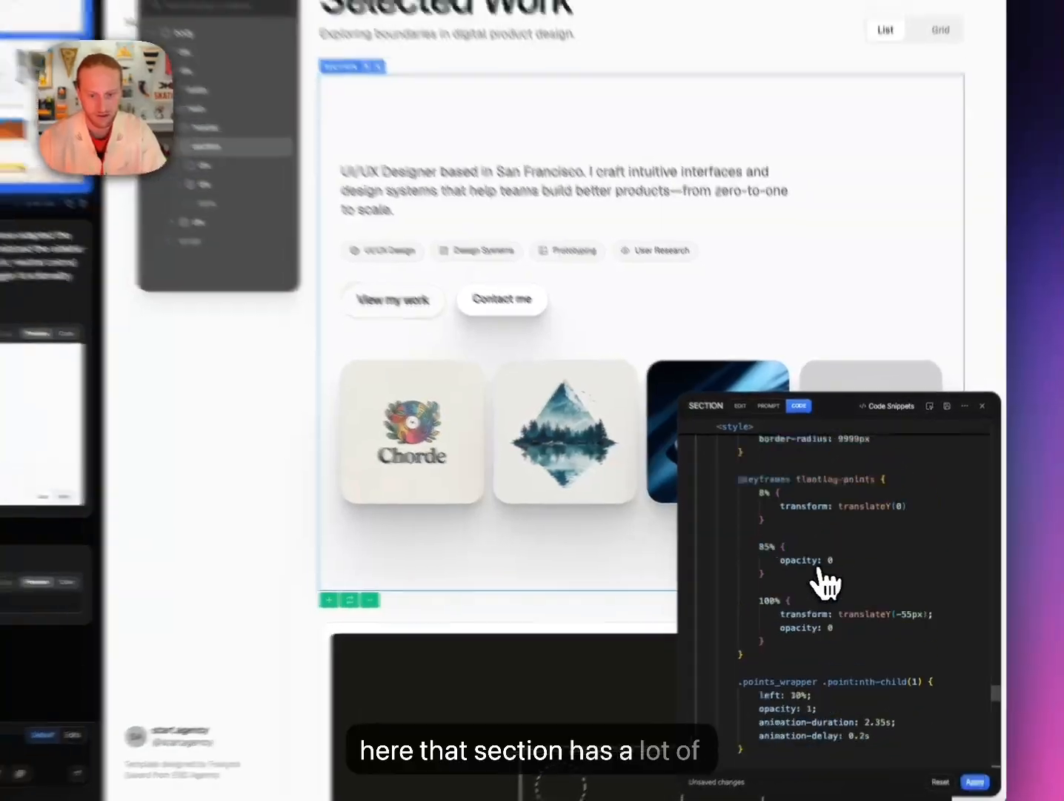
scroll(845, 583, up, 10)
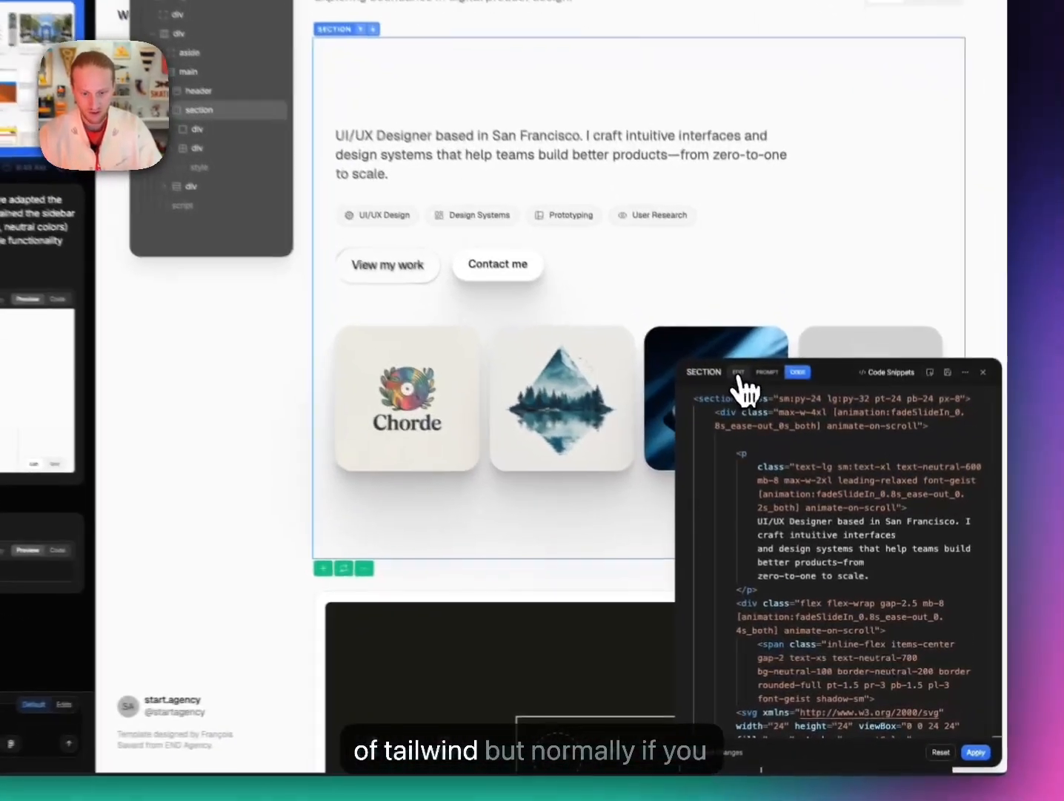
click(784, 455)
scroll(830, 586, down, 3)
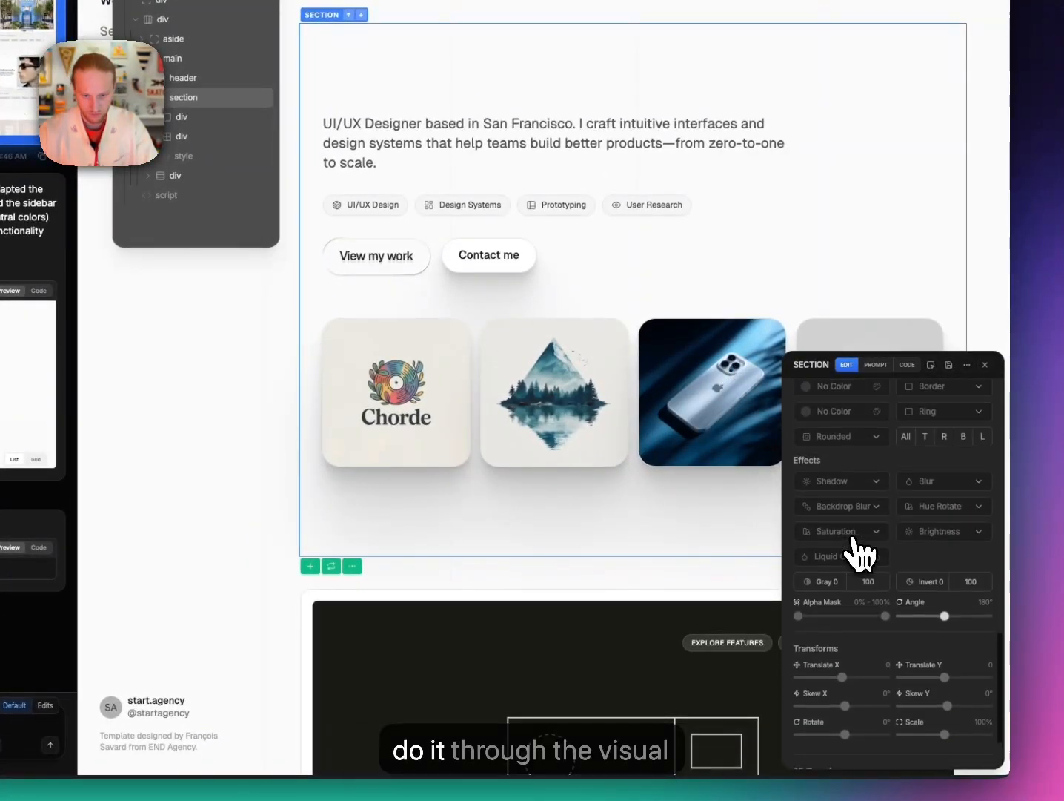
scroll(858, 553, up, 10)
scroll(871, 588, up, 3)
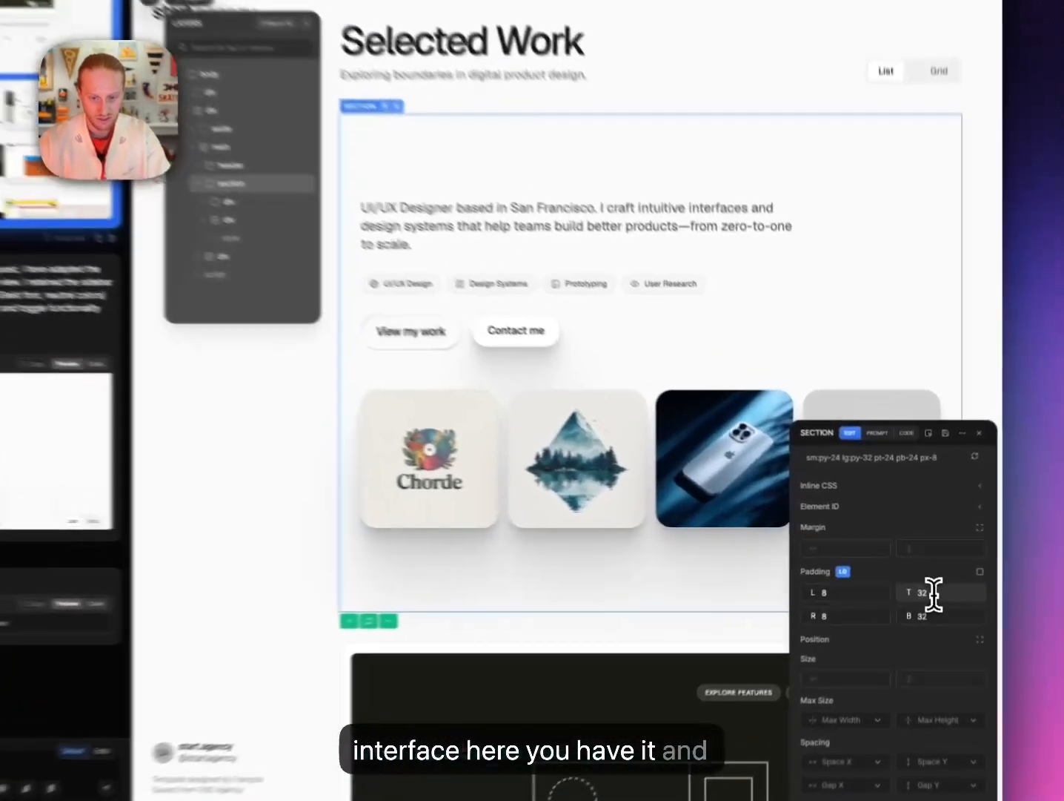
text(2)
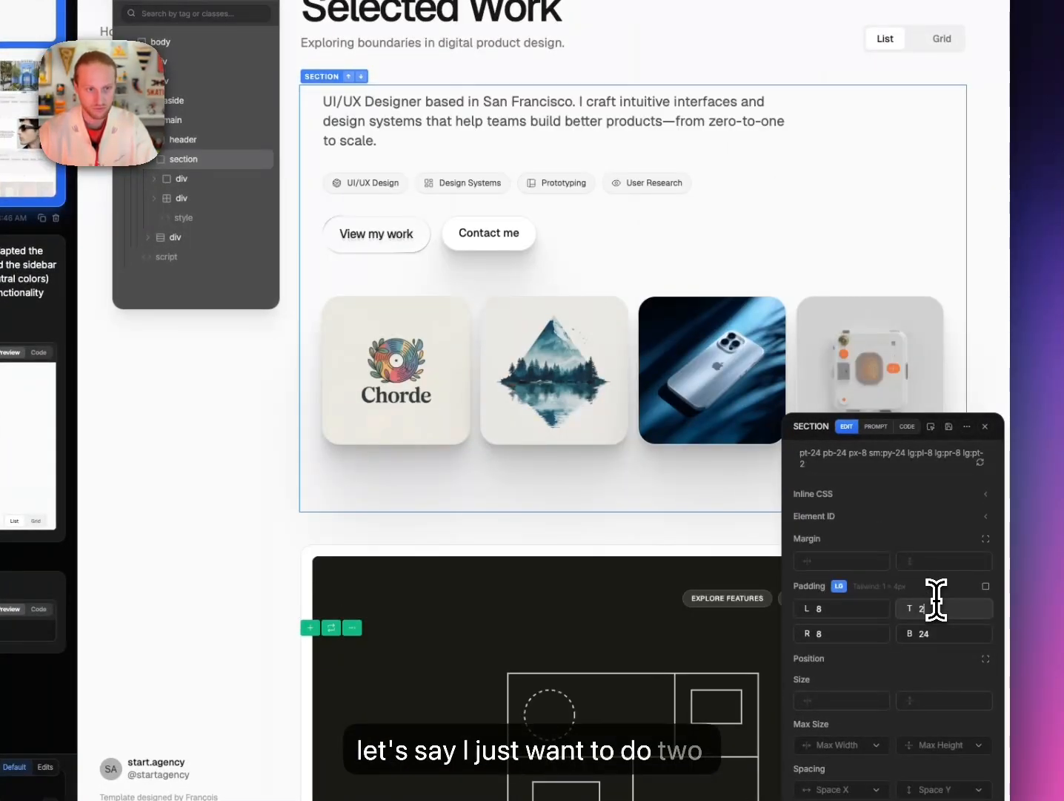
key(BackSpace)
Set the section's left and right padding to 0.
click(859, 609)
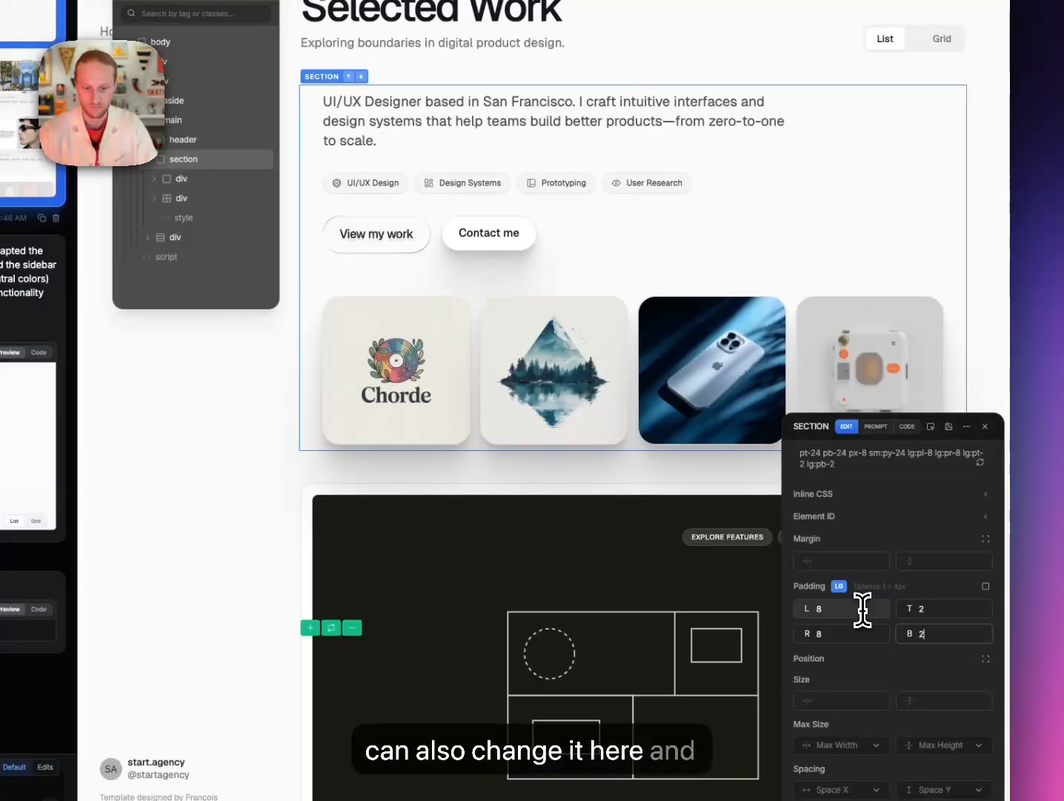
text(2)
key(Left)
key(BackSpace)
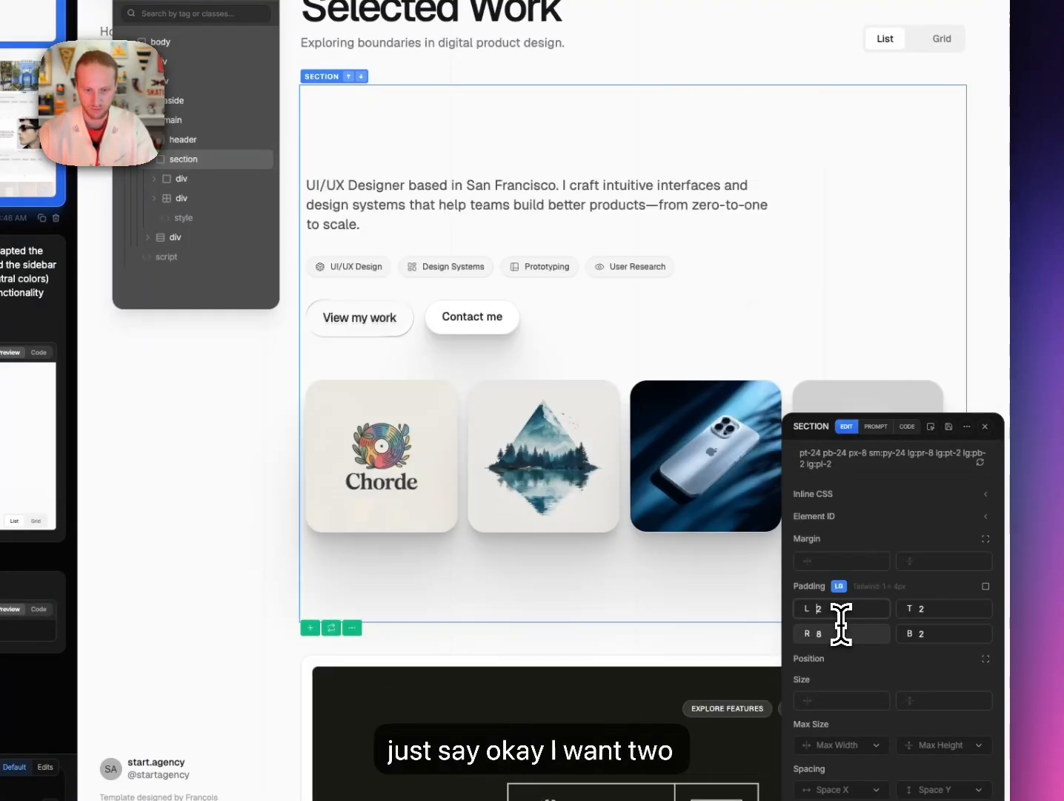
key(BackSpace)
text(2)
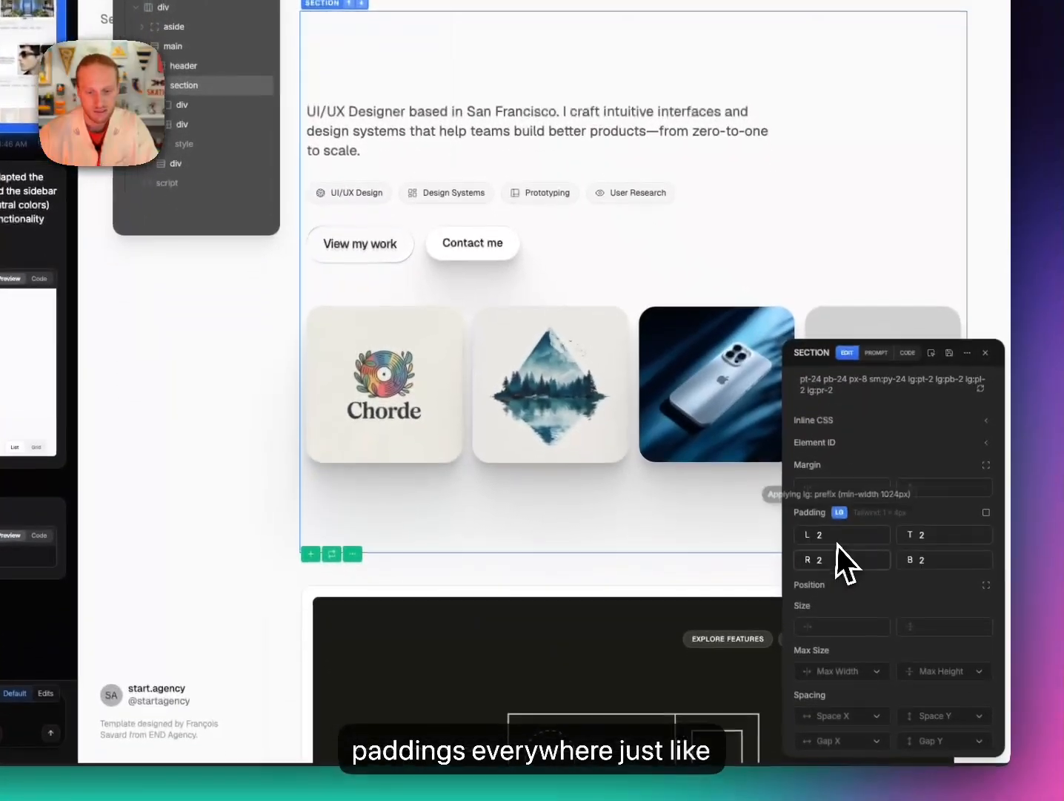
key(BackSpace)
text(80)
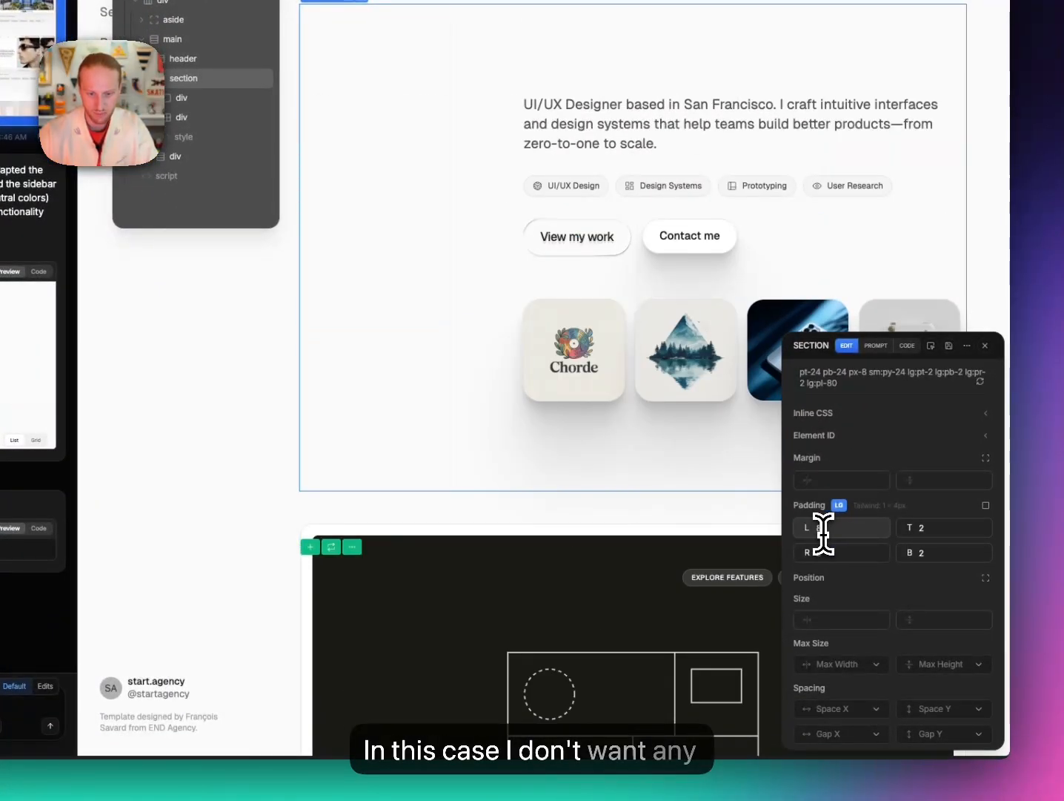
key(BackSpace)
key(BackSpace)
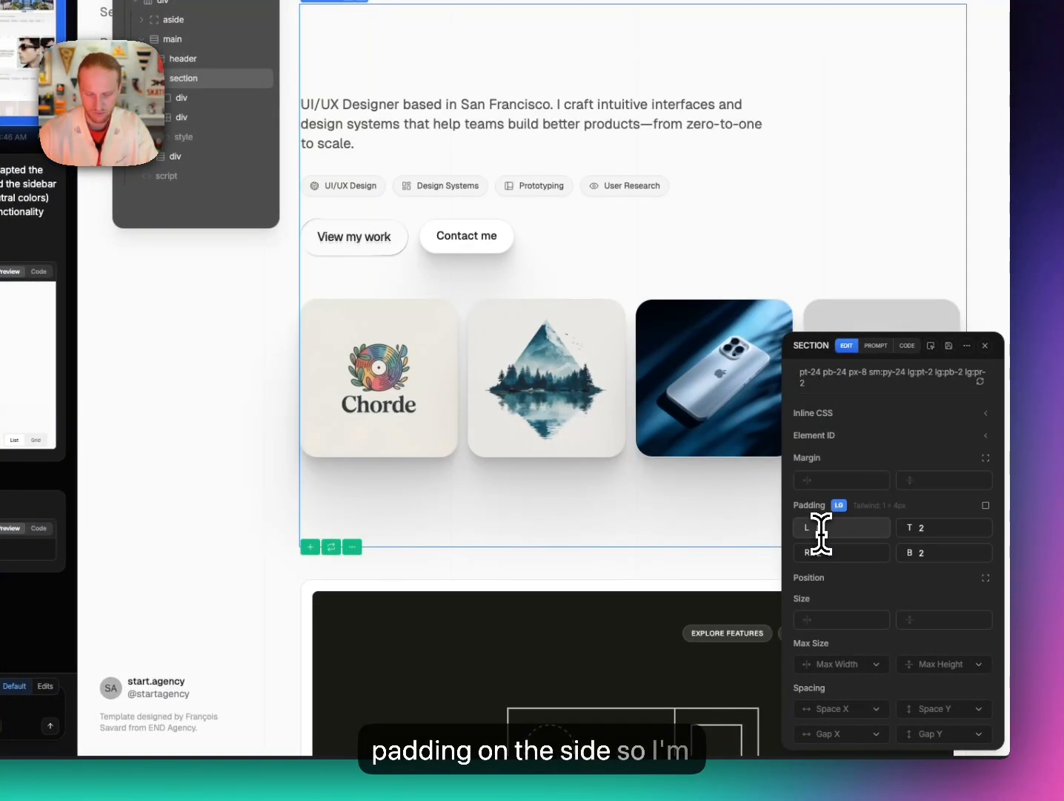
text(0)
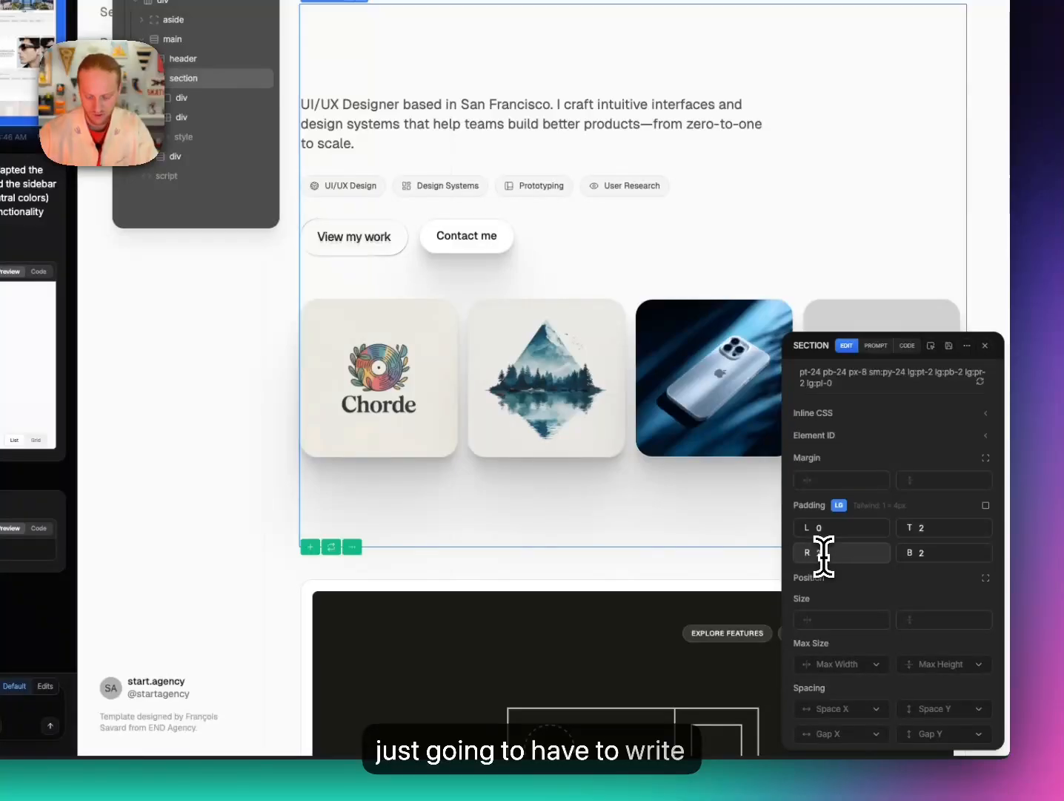
click(822, 552)
text(0)
key(BackSpace)
key(BackSpace)
text(0)
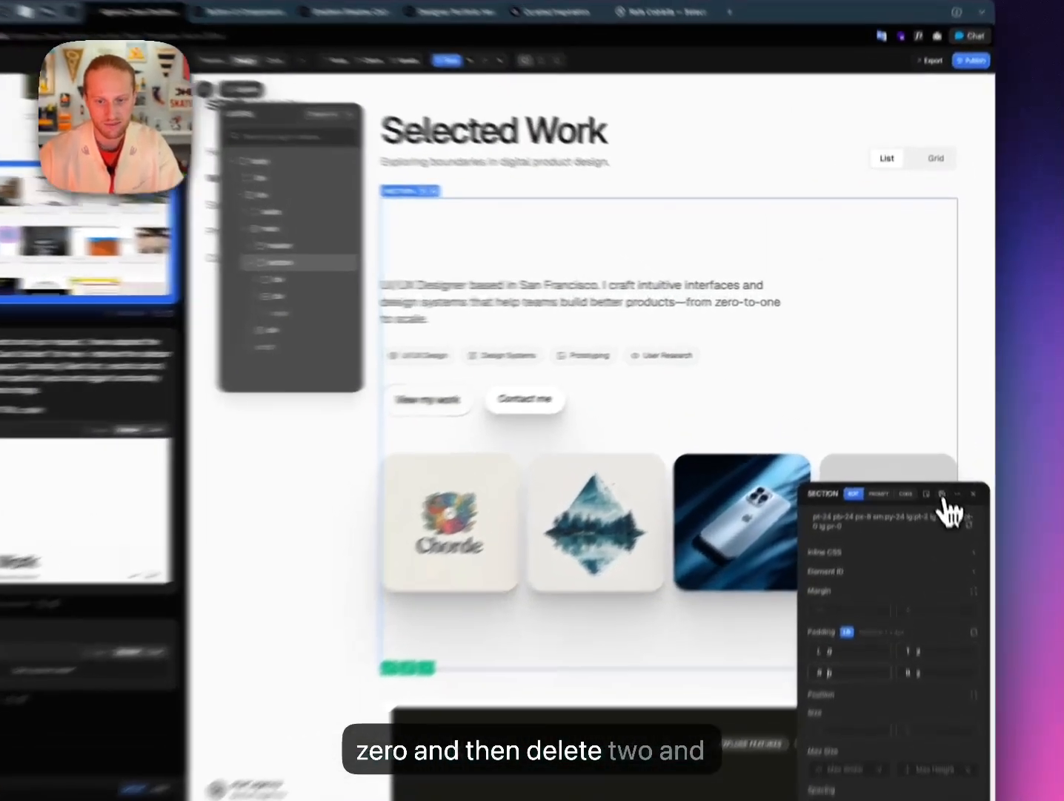
Move the View my work / Contact me button row up twice, past the tag chips and intro paragraph.
click(959, 456)
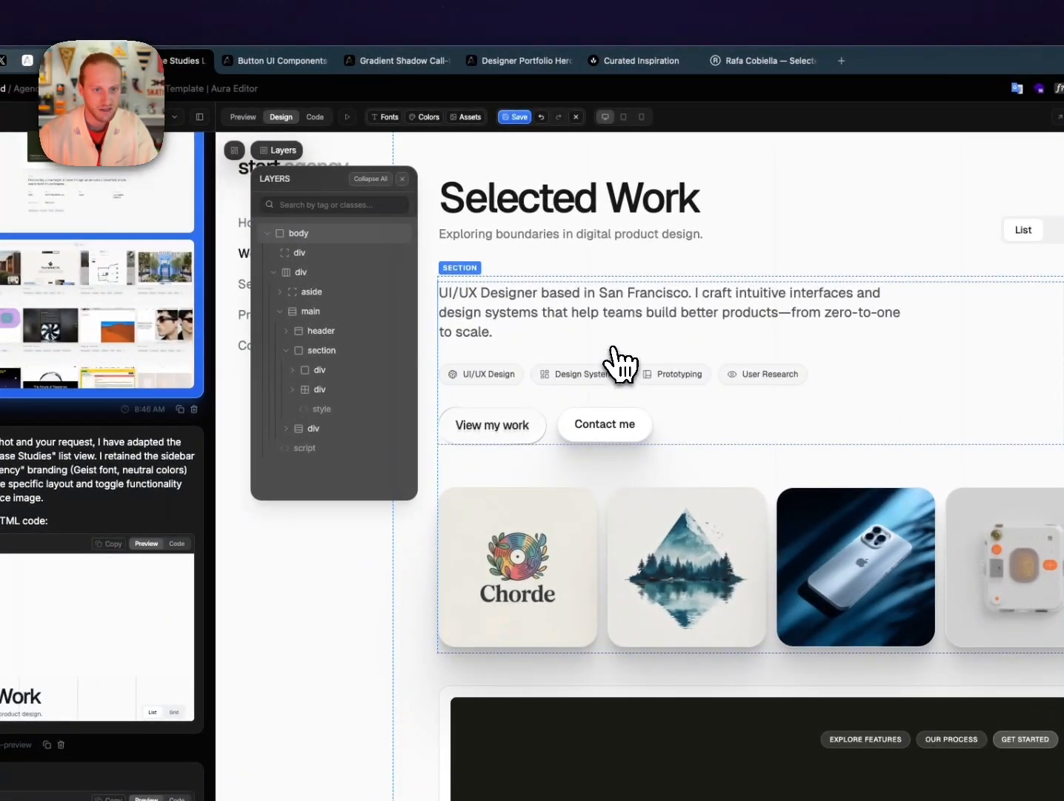
click(556, 421)
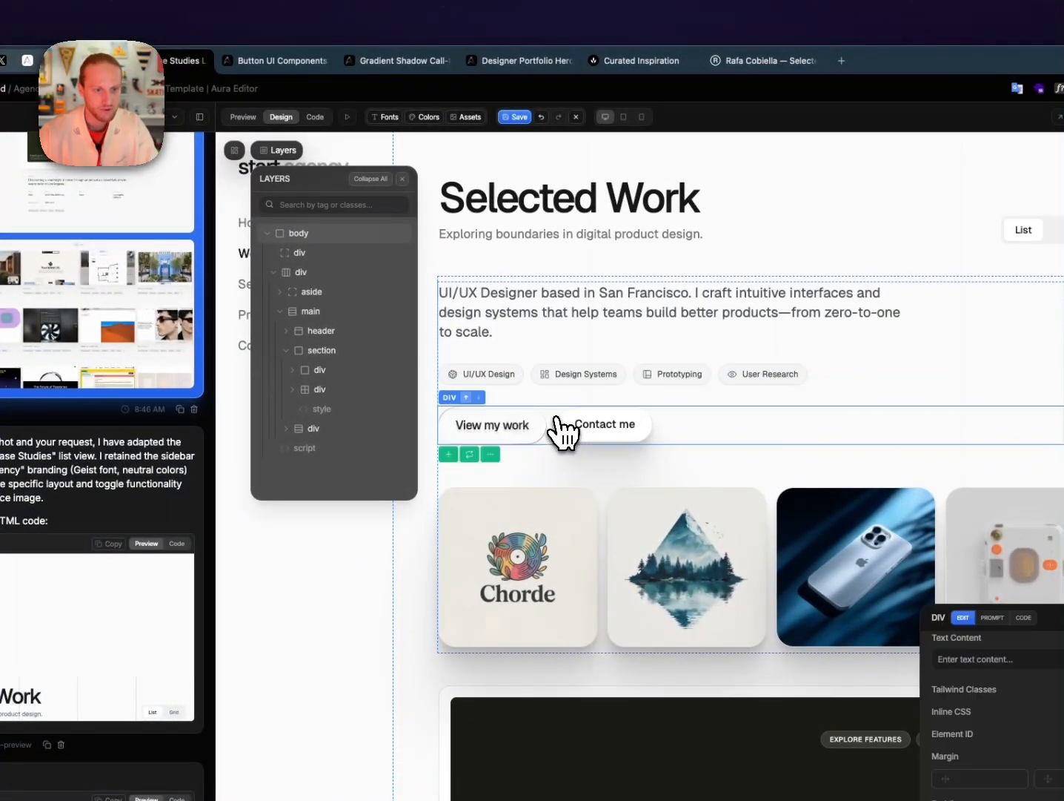
click(466, 399)
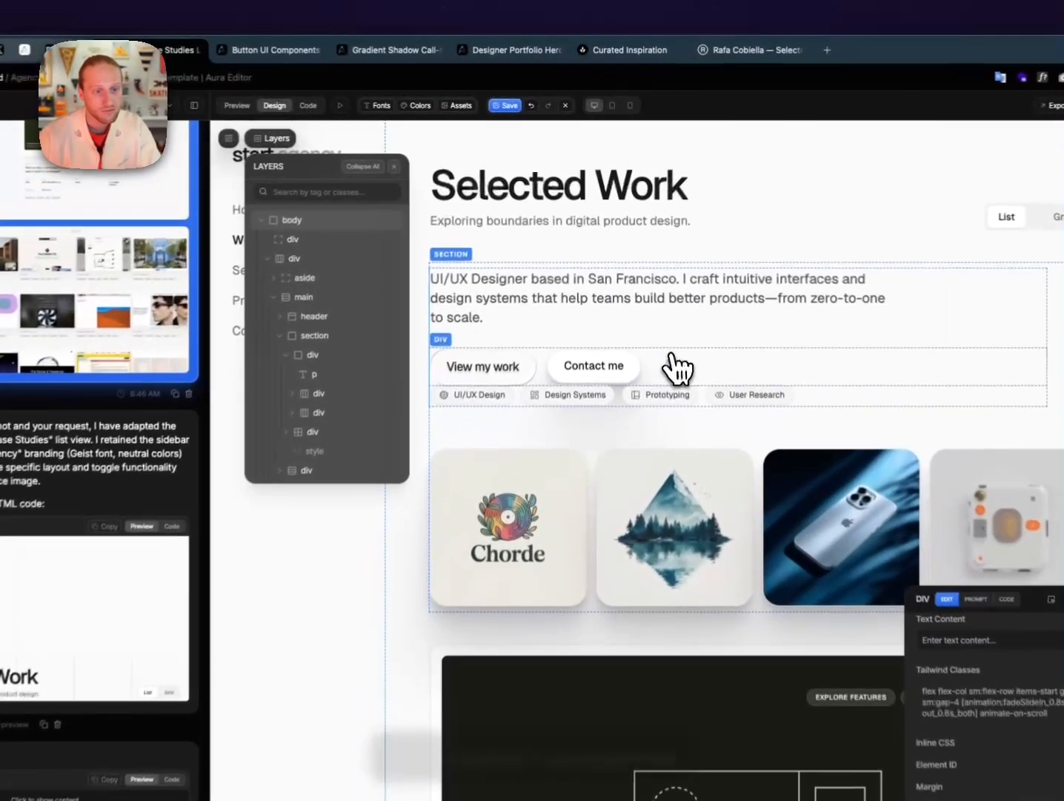
click(543, 293)
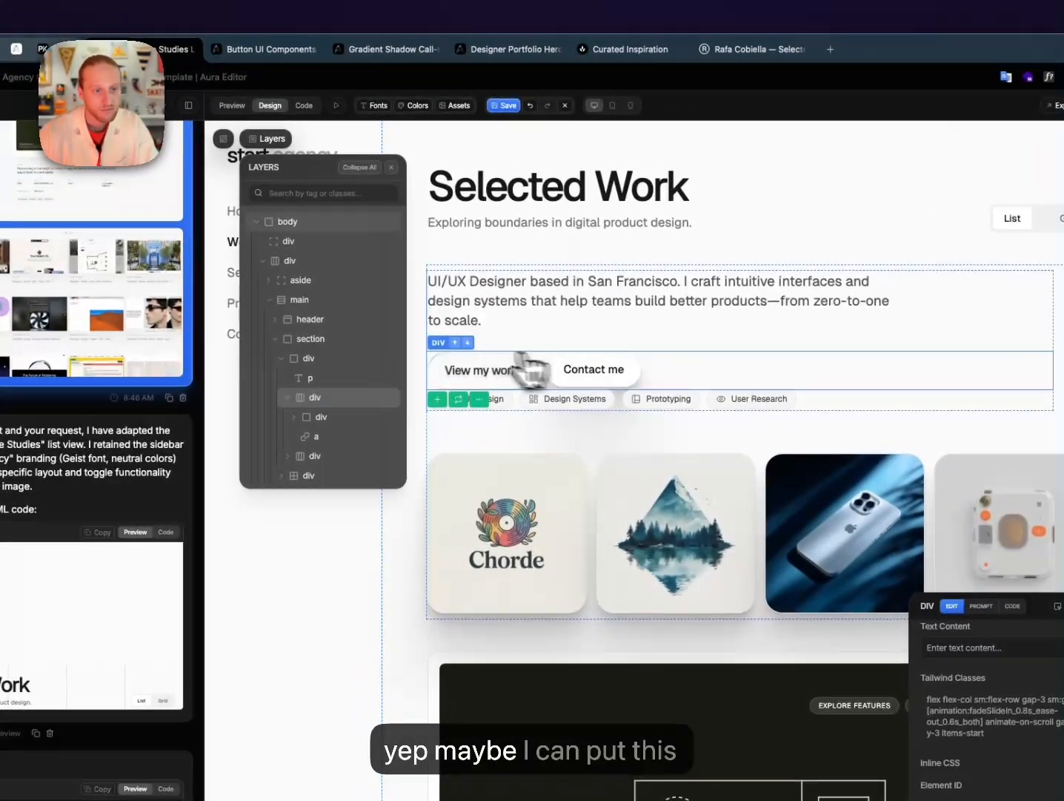
click(455, 344)
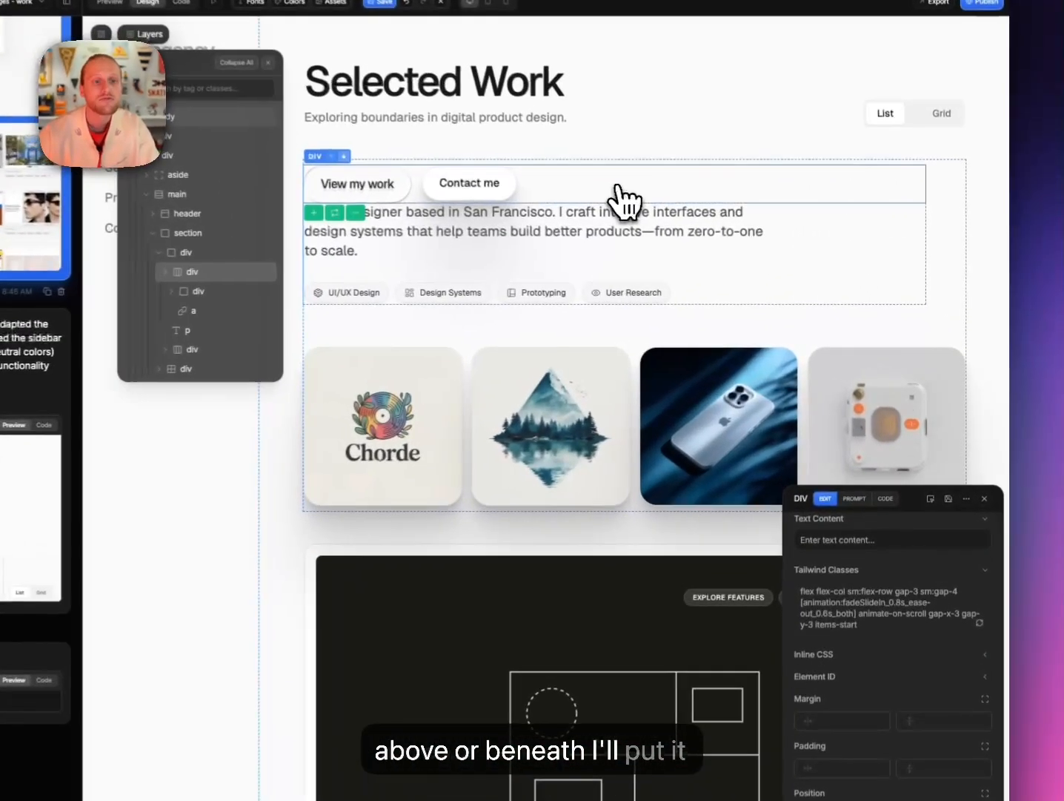
Set the intro section's large-screen top padding and its bottom padding to 0.
click(960, 222)
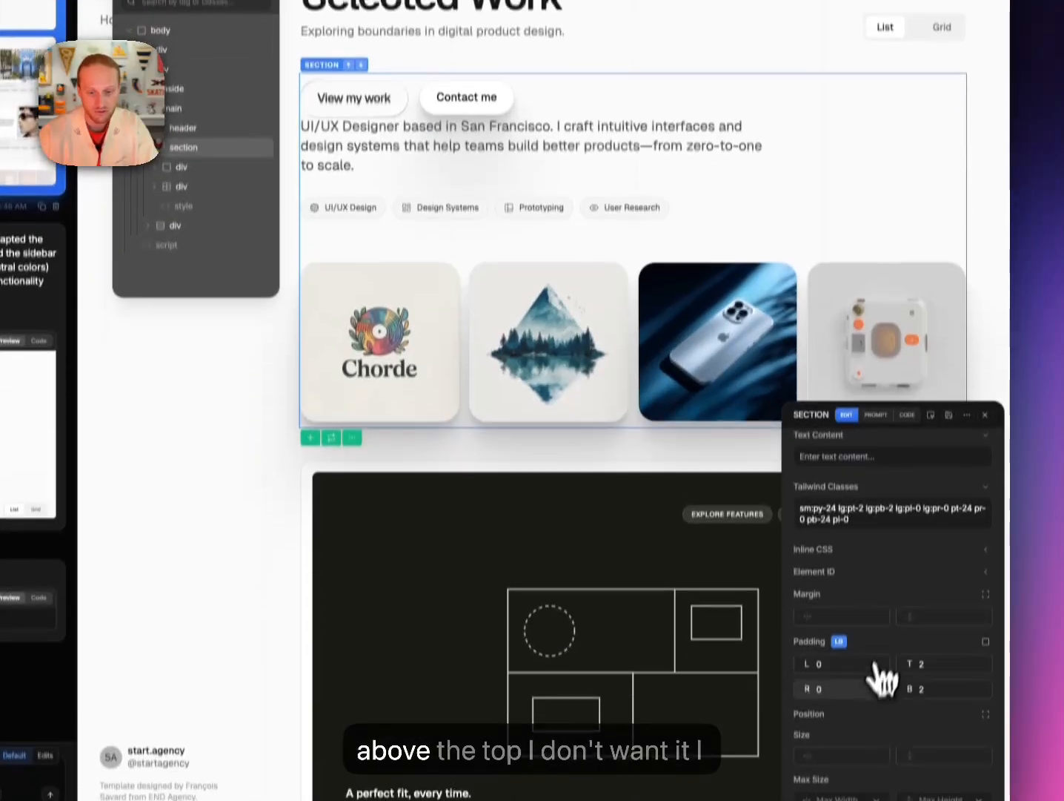
text(0)
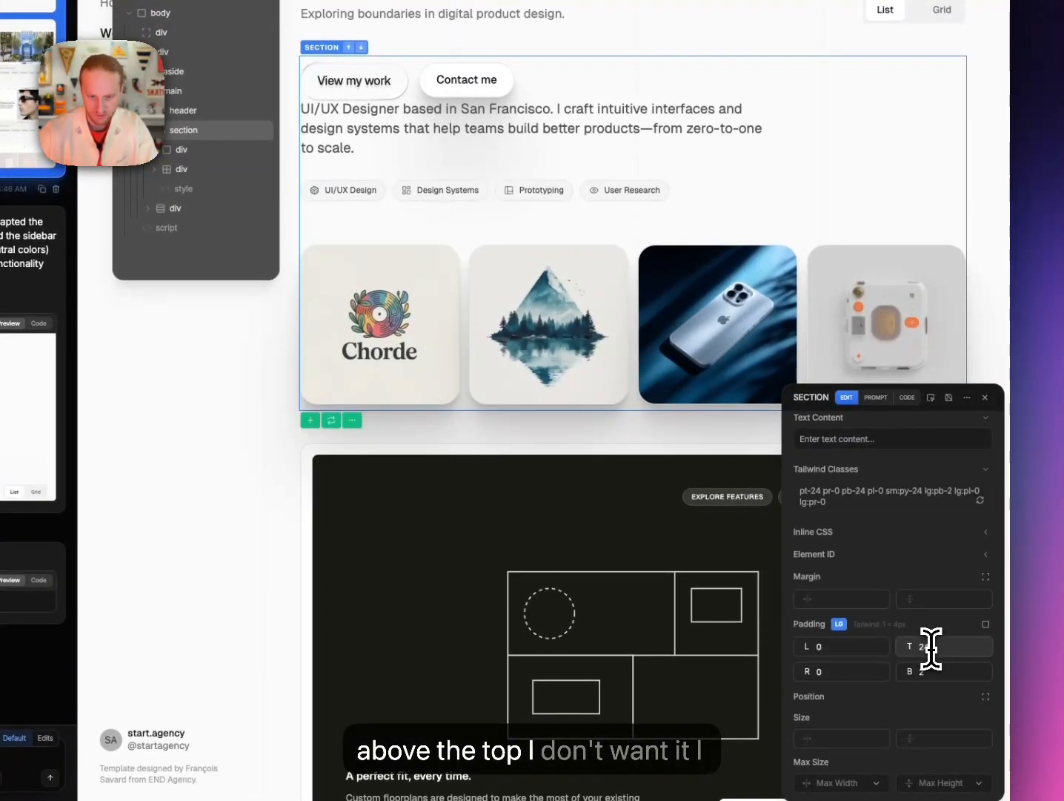
click(942, 669)
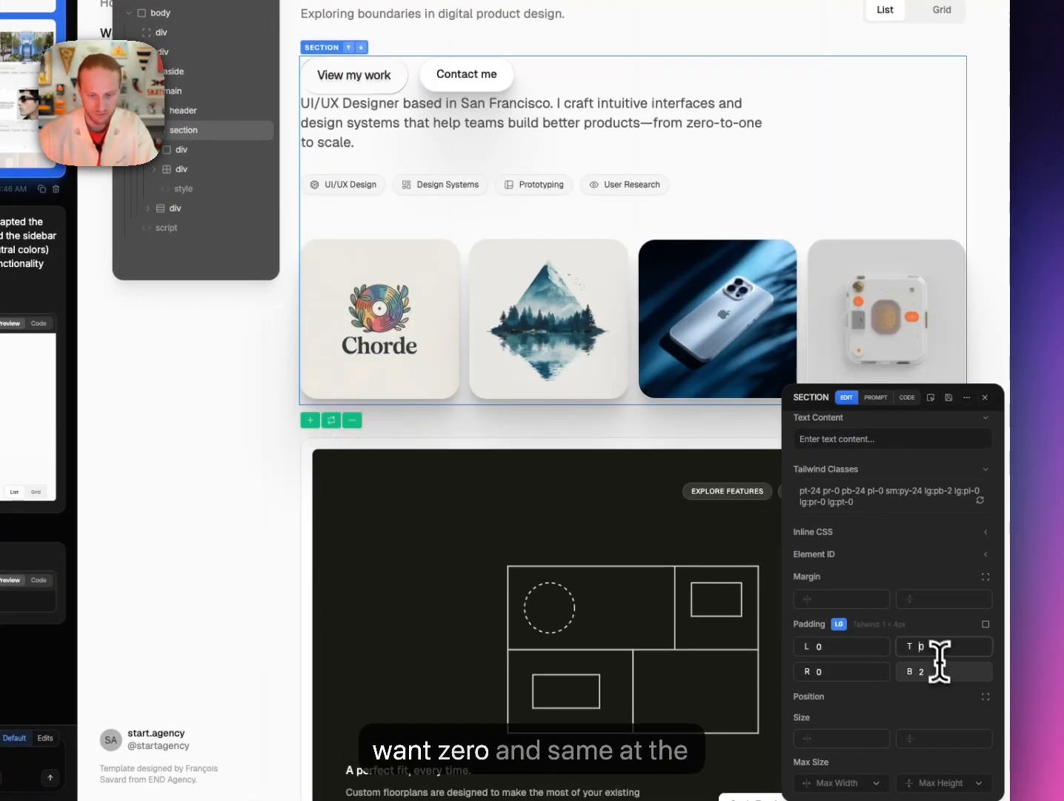
text(0)
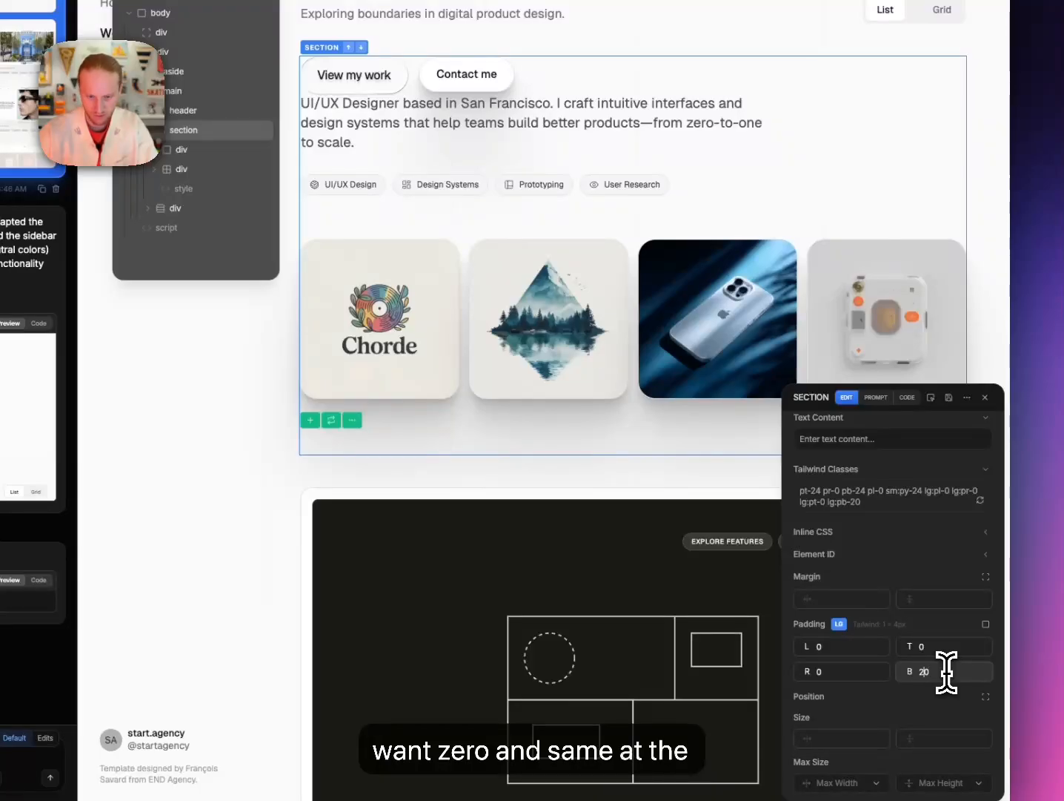
key(BackSpace)
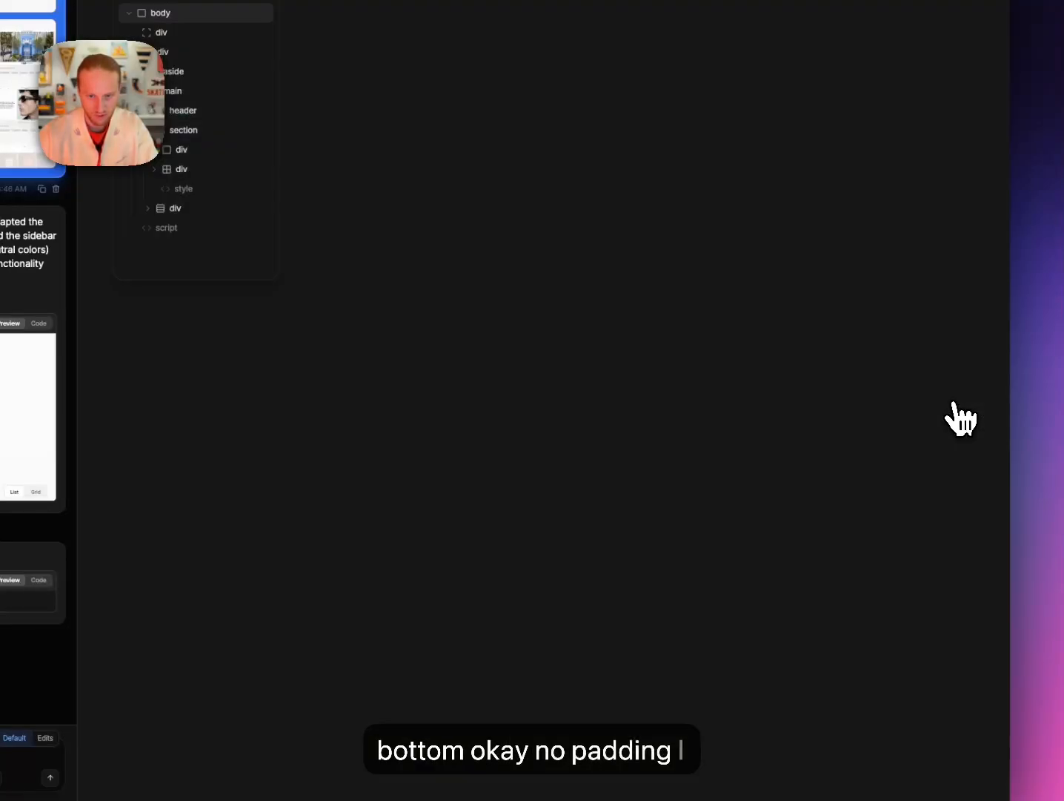
Delete the four-card project image grid, including Chorde, from the hero section.
click(463, 281)
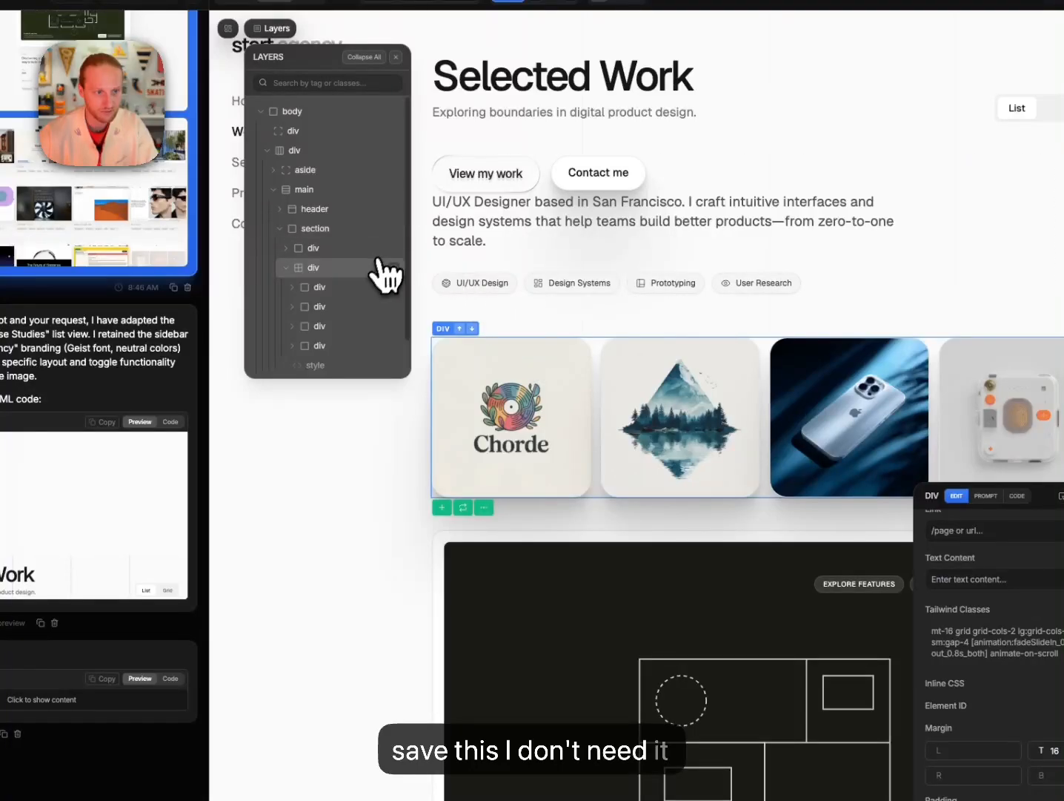
right_click(354, 273)
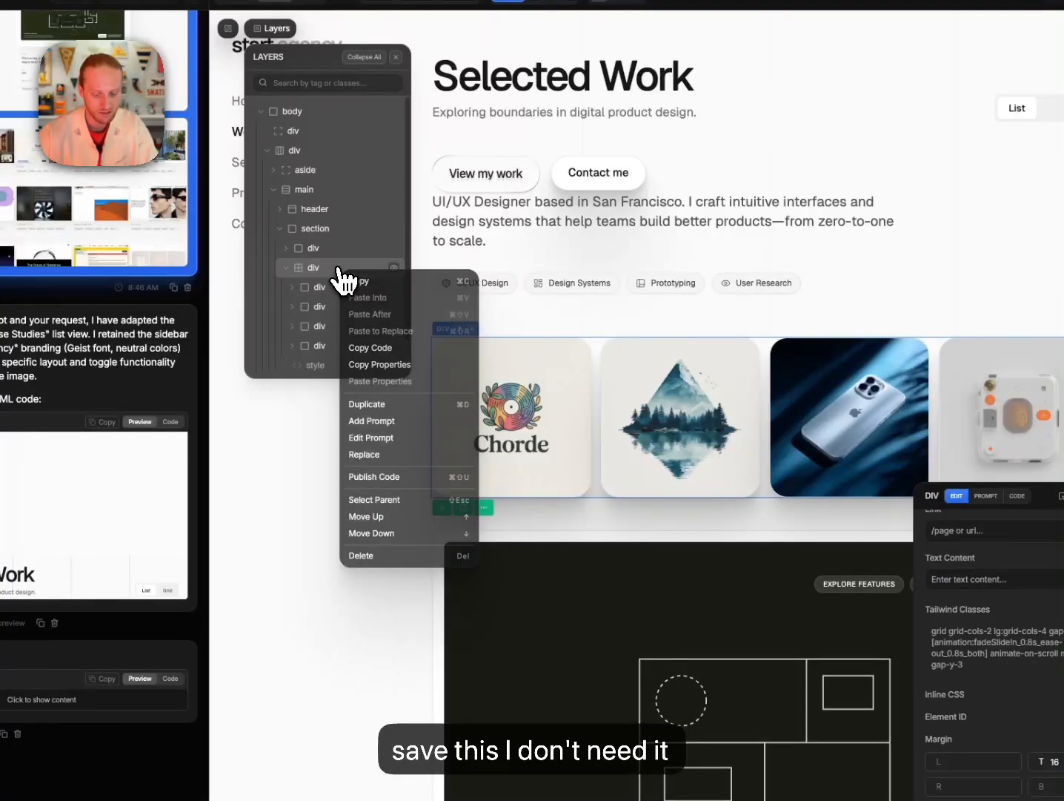
click(364, 554)
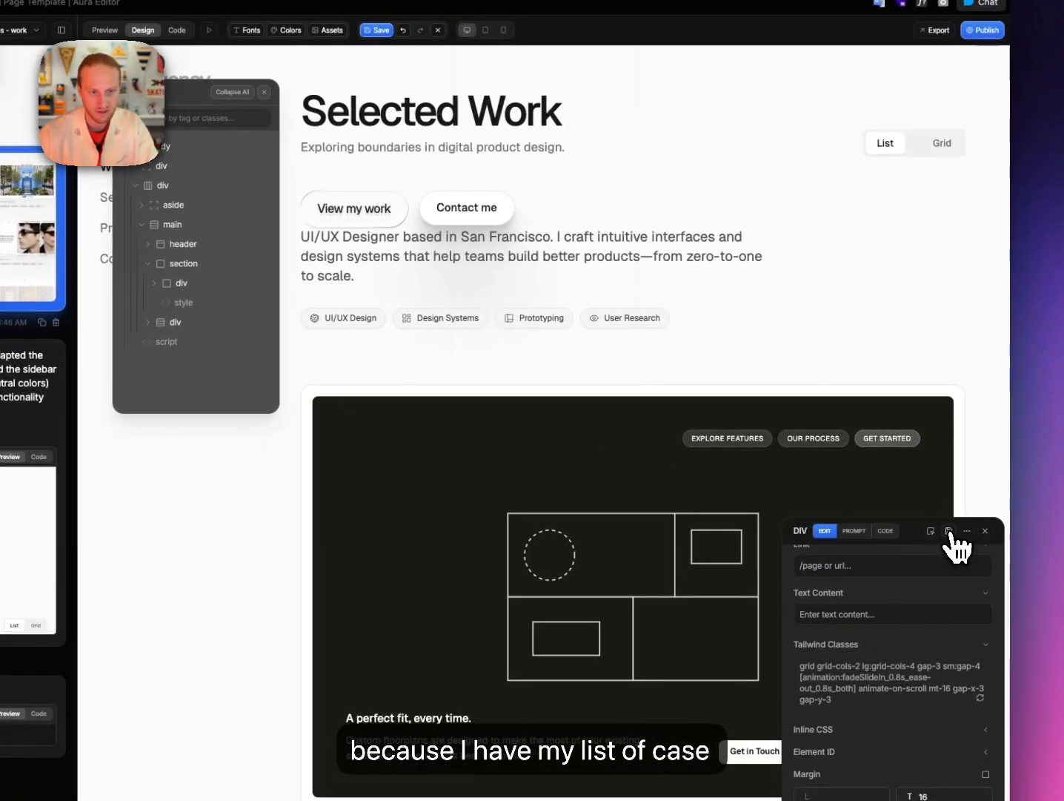
click(955, 542)
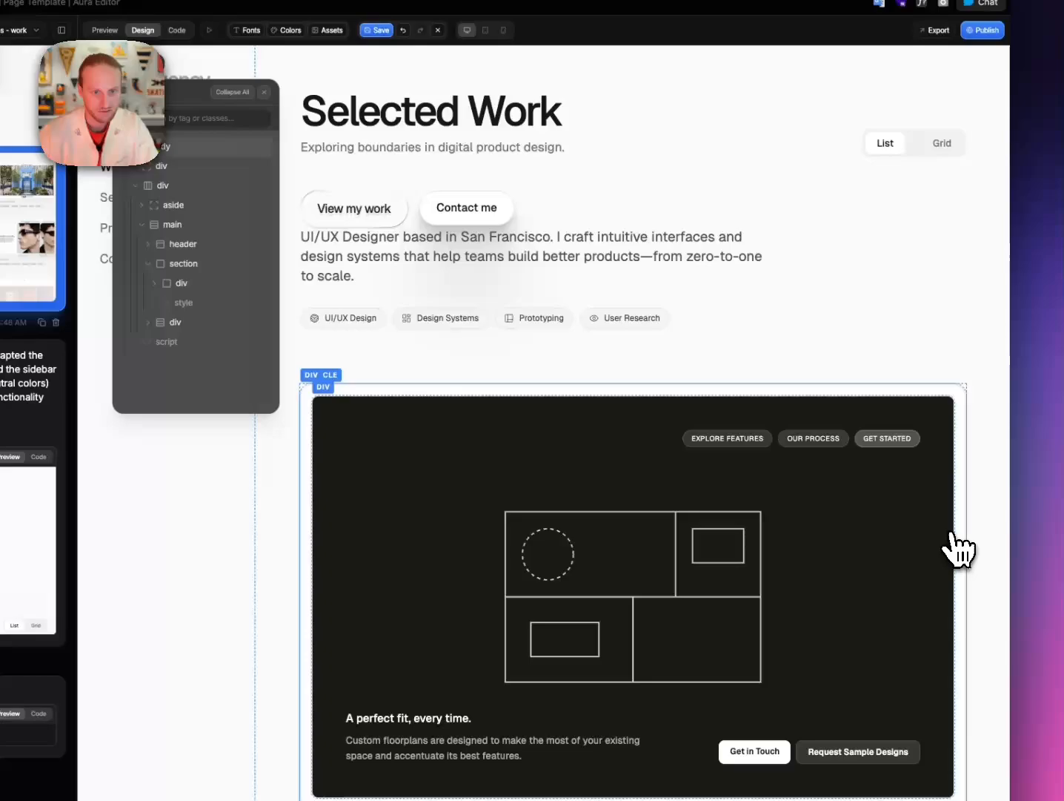
click(590, 219)
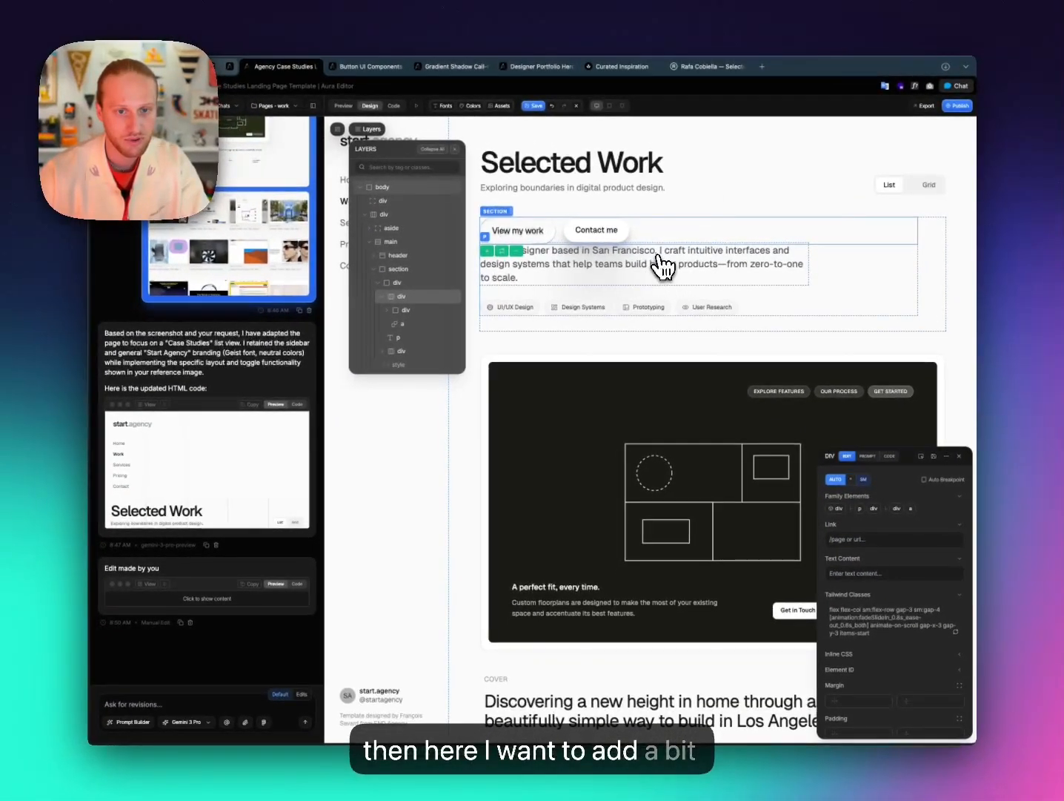
Give the button row a bottom margin of 8 (mb-8), replacing an initial 6.
scroll(923, 585, down, 1)
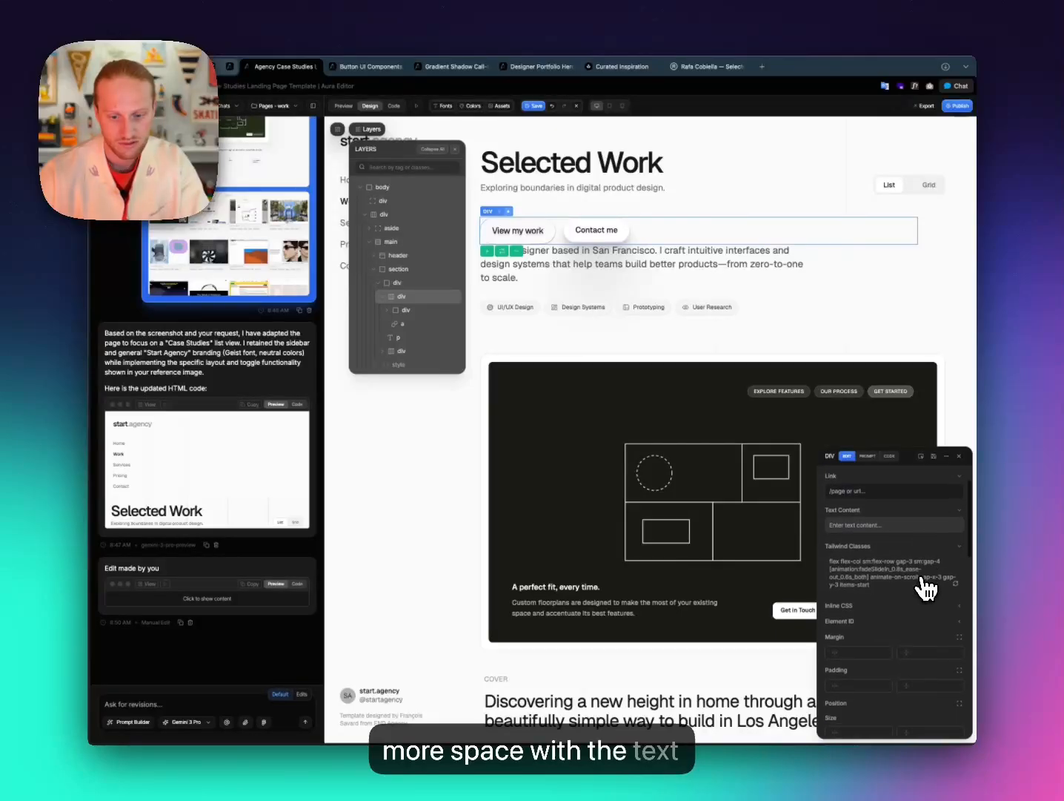
scroll(927, 590, down, 1)
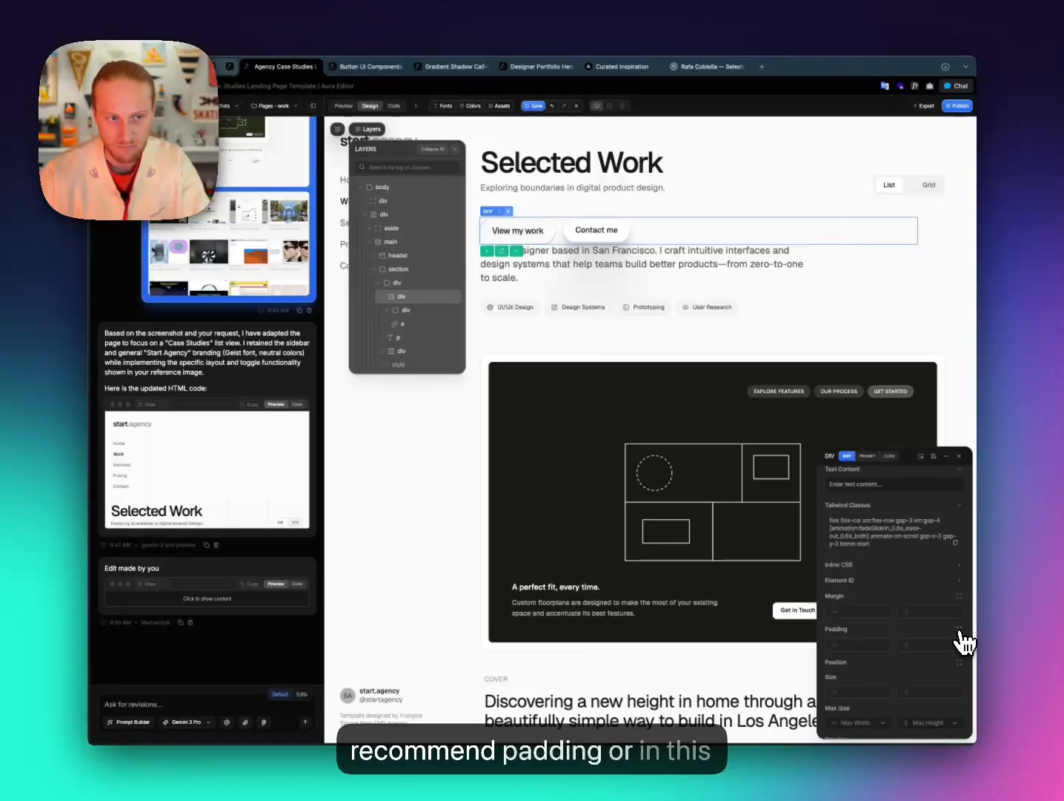
click(959, 596)
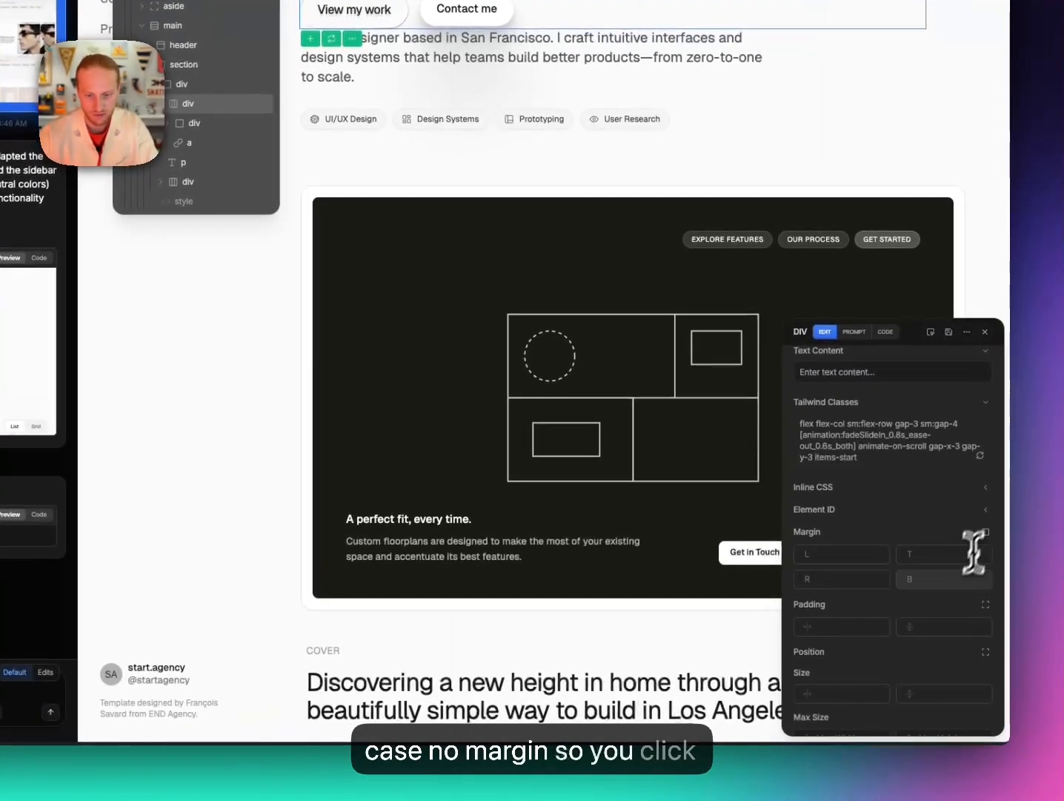
click(945, 581)
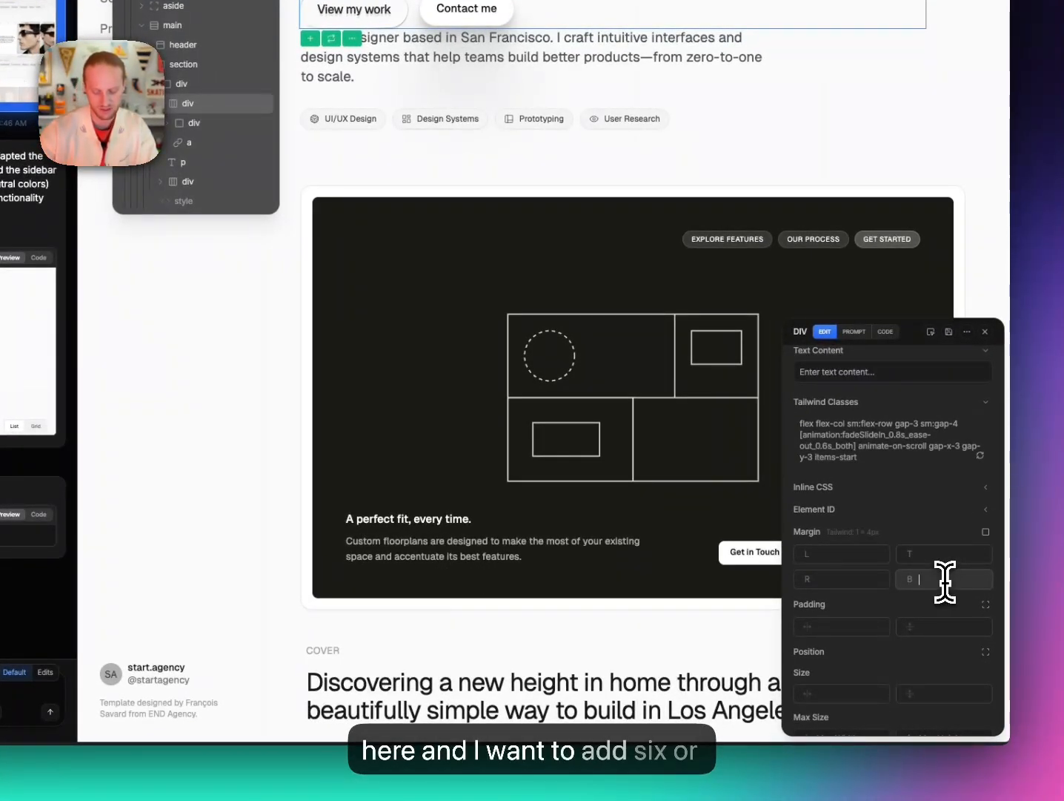
text(6)
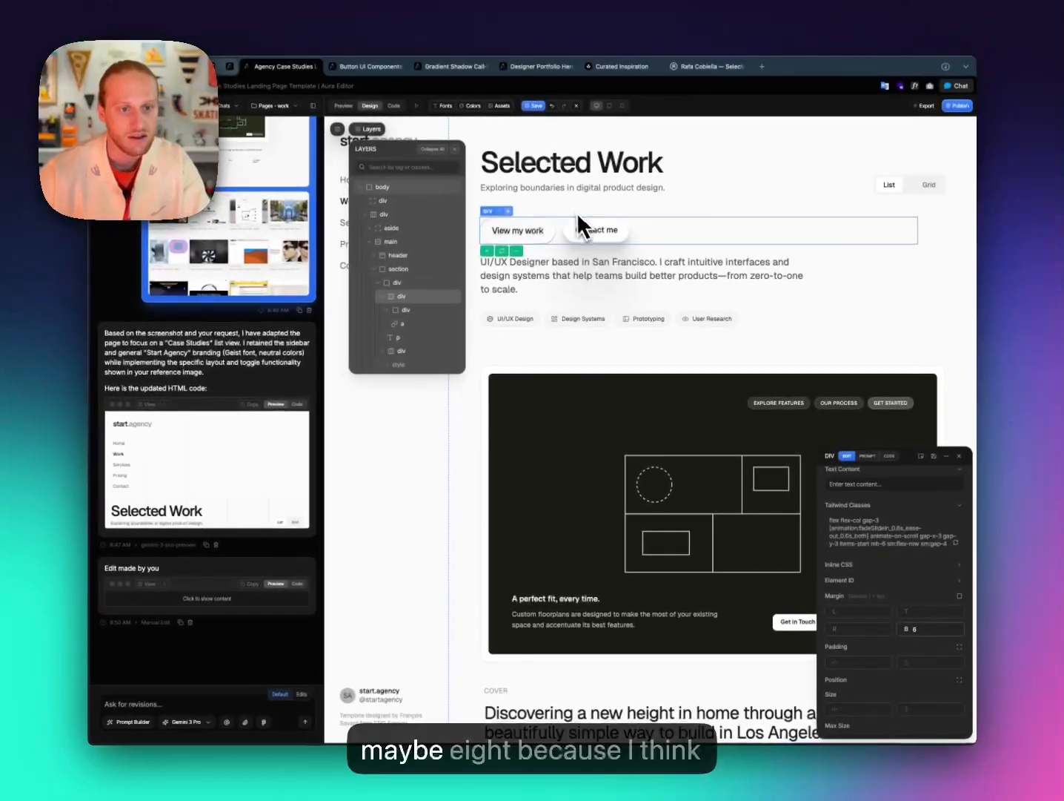
key(BackSpace)
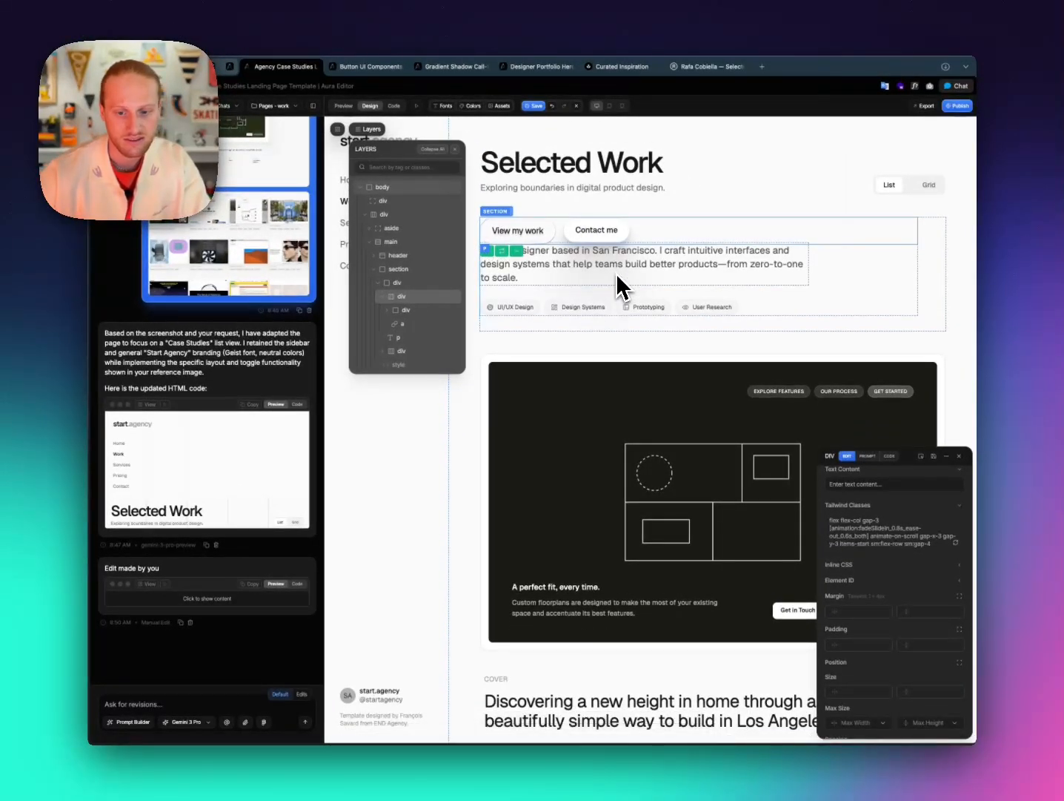
click(959, 596)
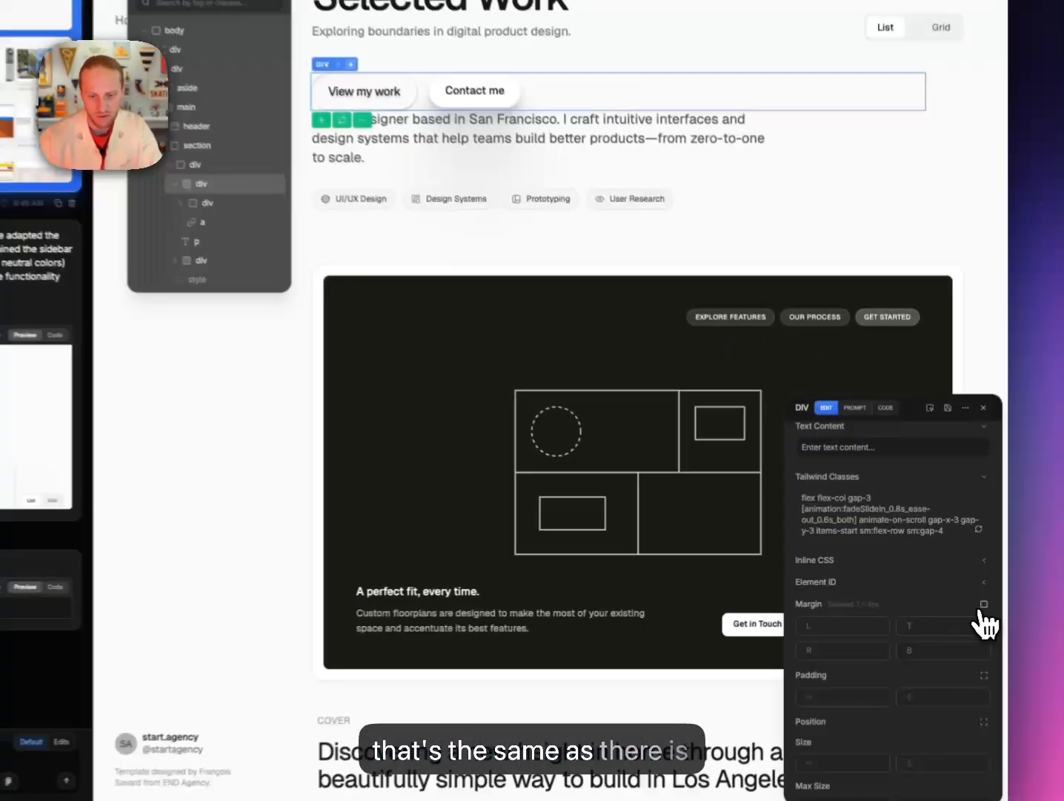
click(940, 650)
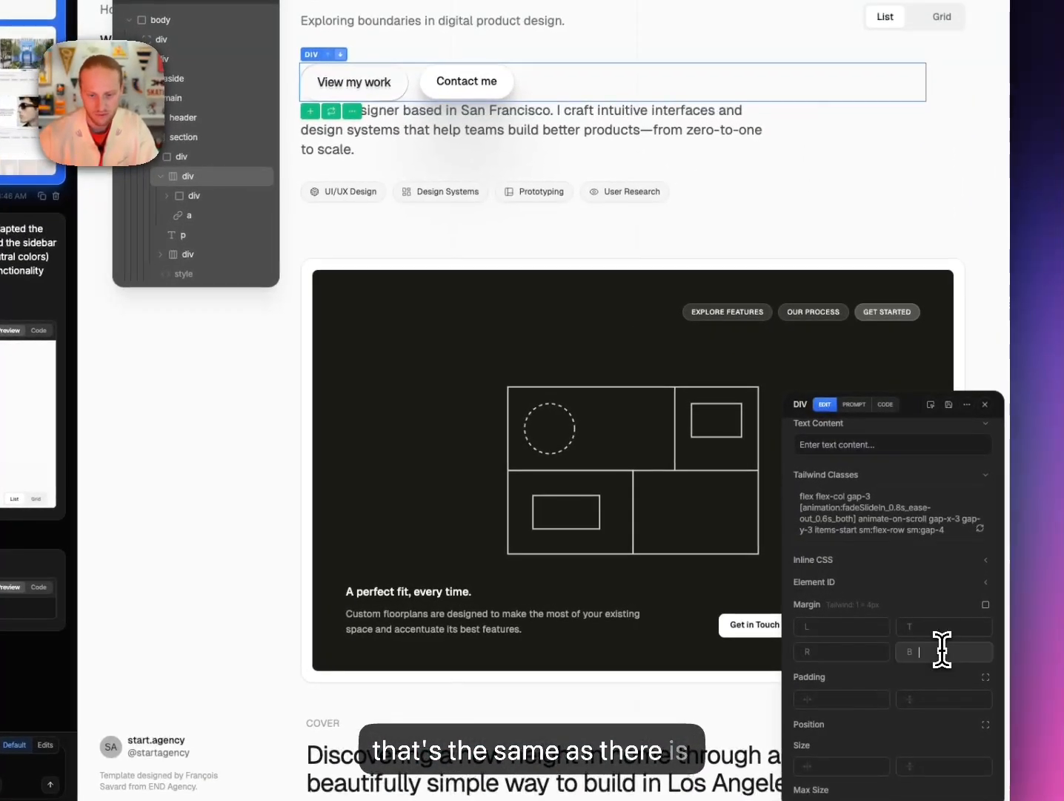
text(8)
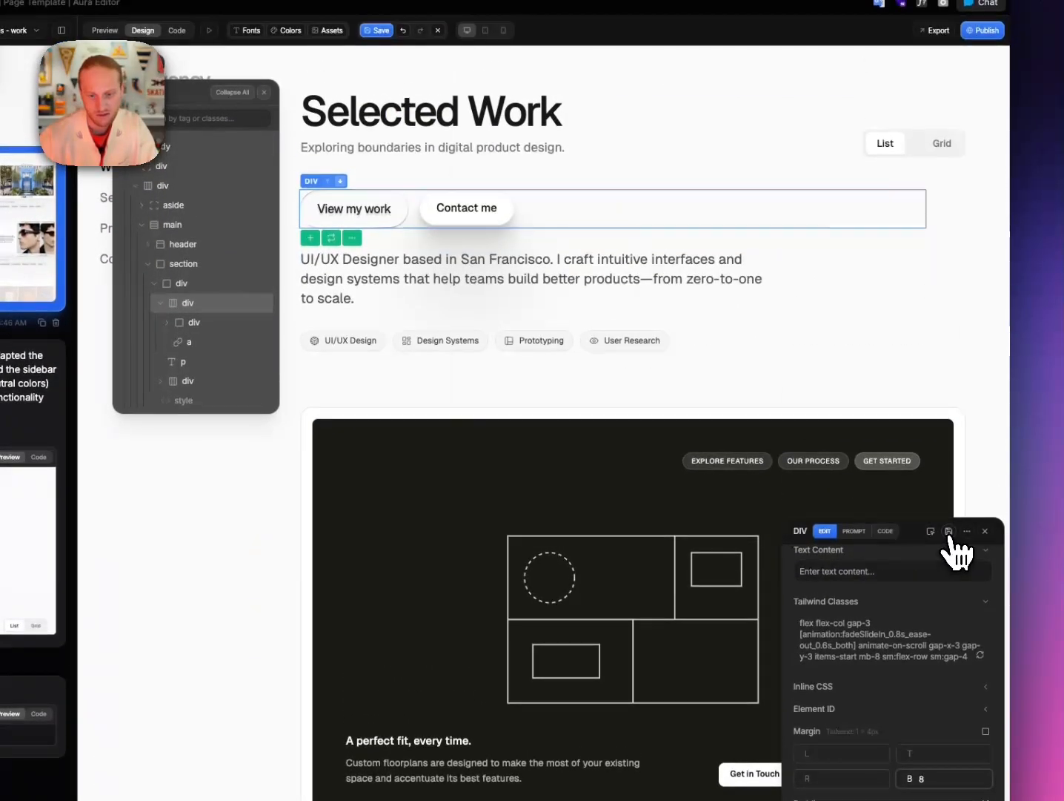
click(950, 406)
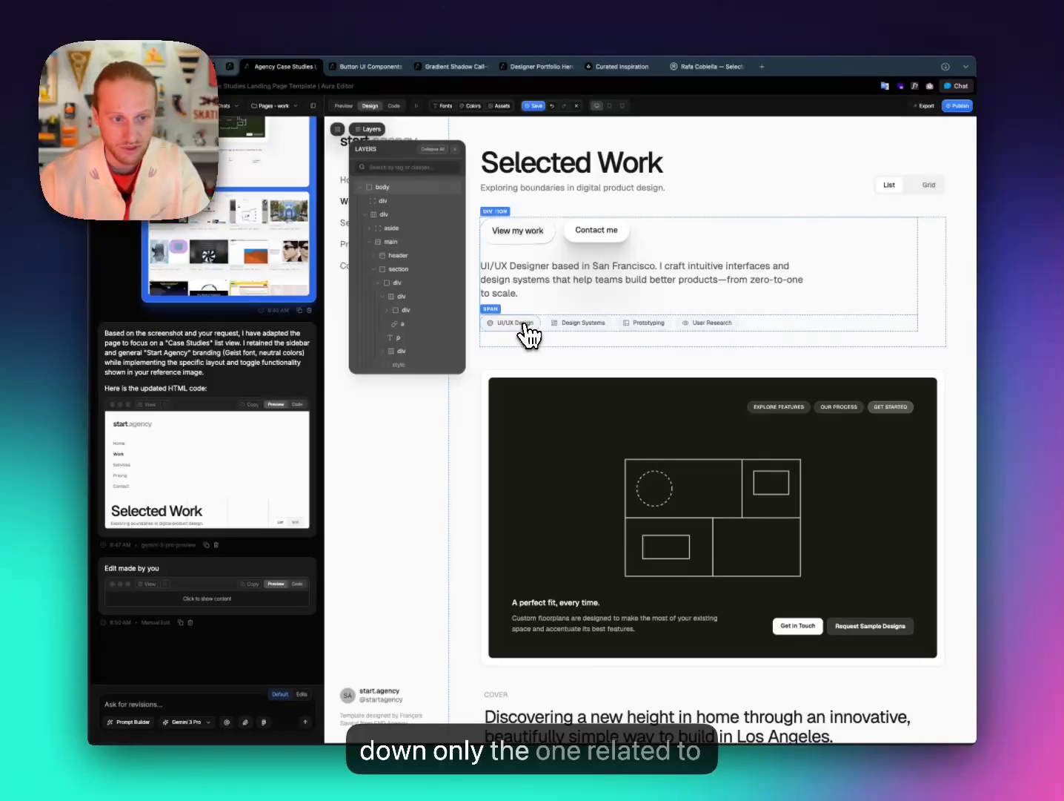
scroll(565, 428, down, 6)
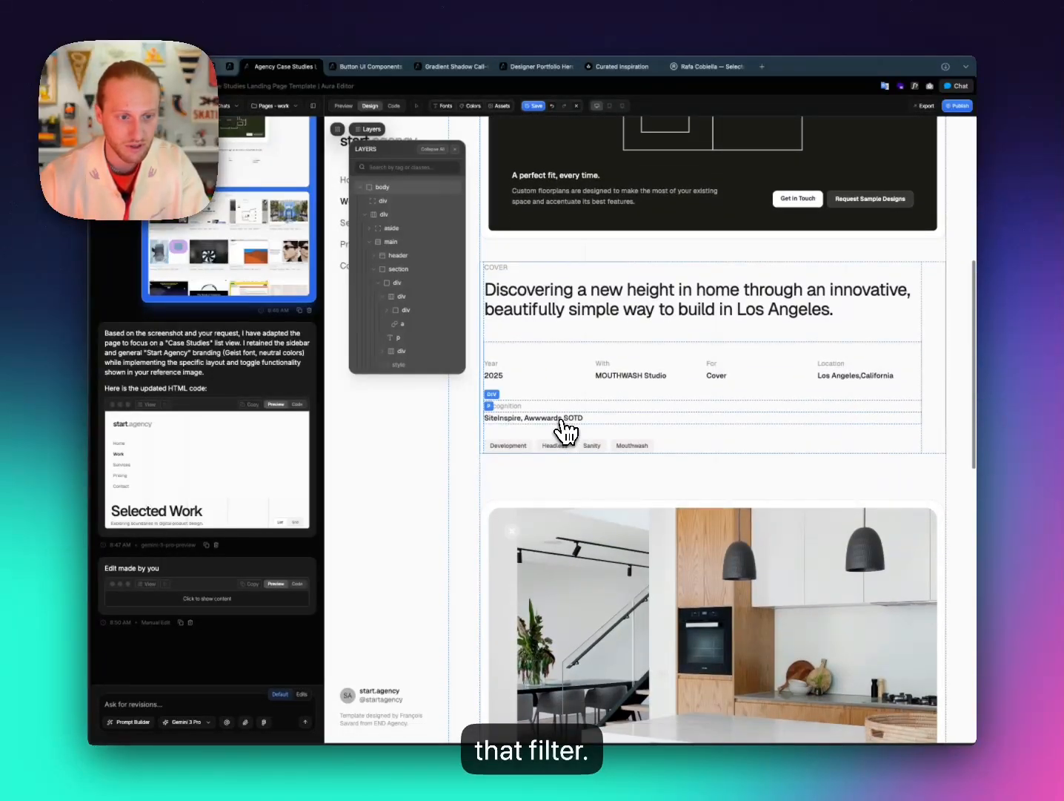
scroll(565, 428, down, 2)
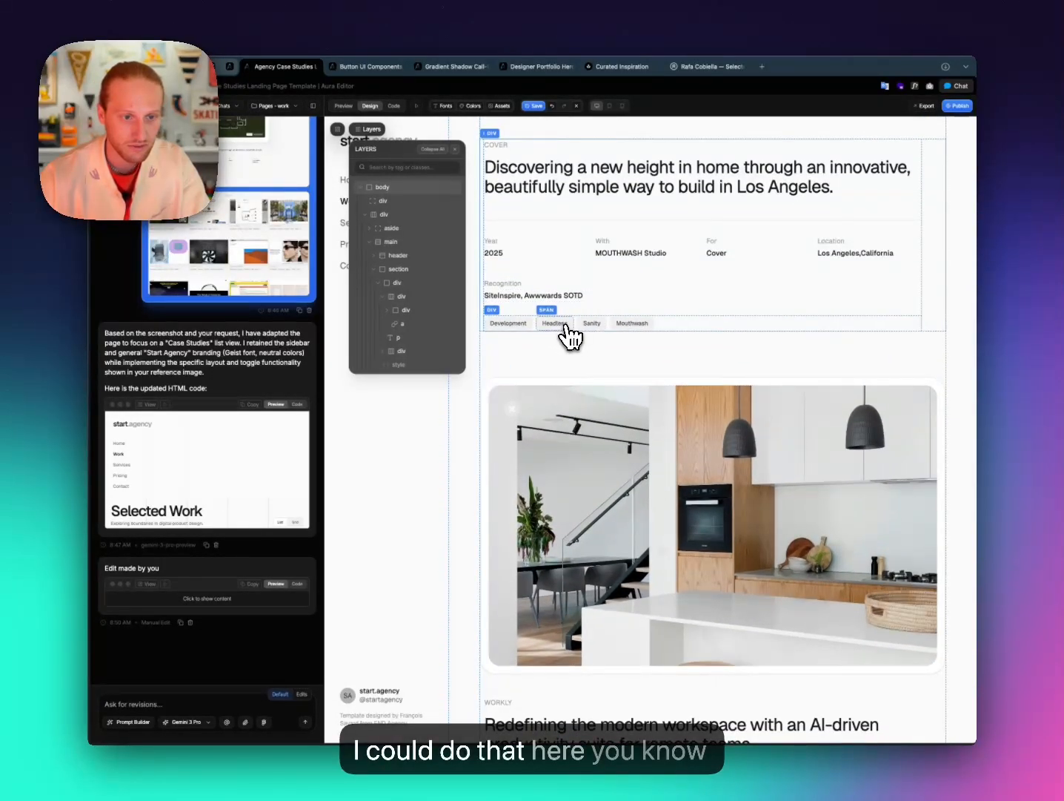
scroll(562, 338, up, 8)
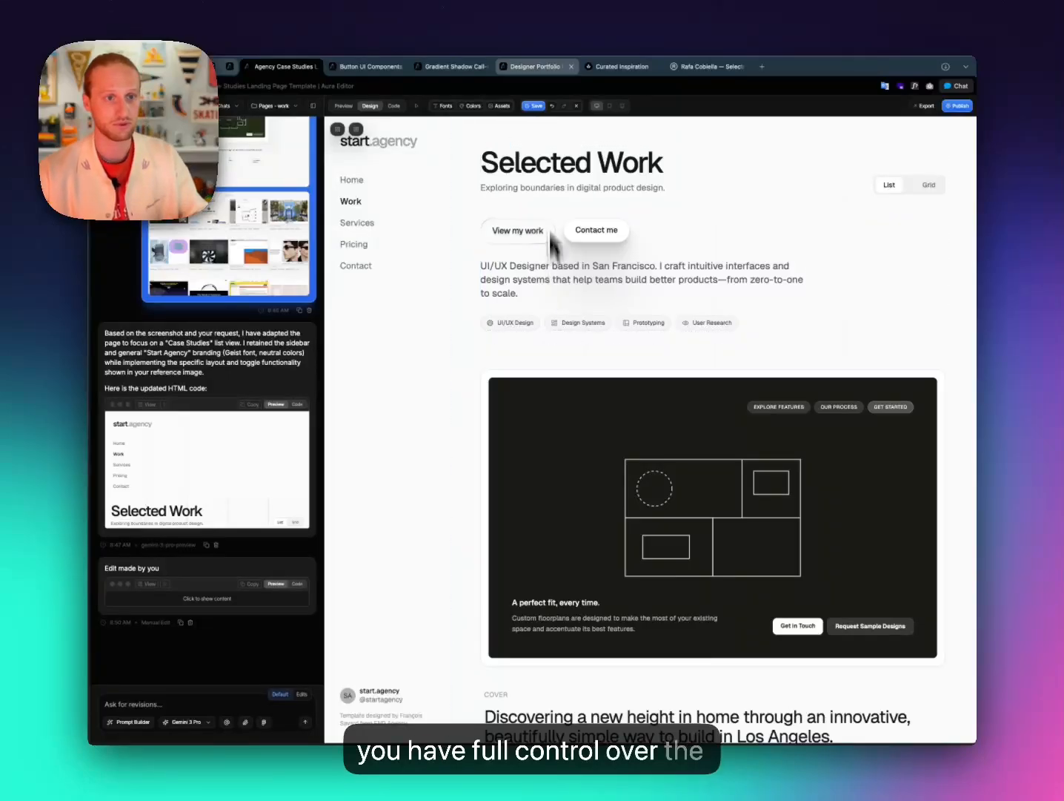
Save the Selected Work page with the repositioned buttons and removed card grid.
click(532, 107)
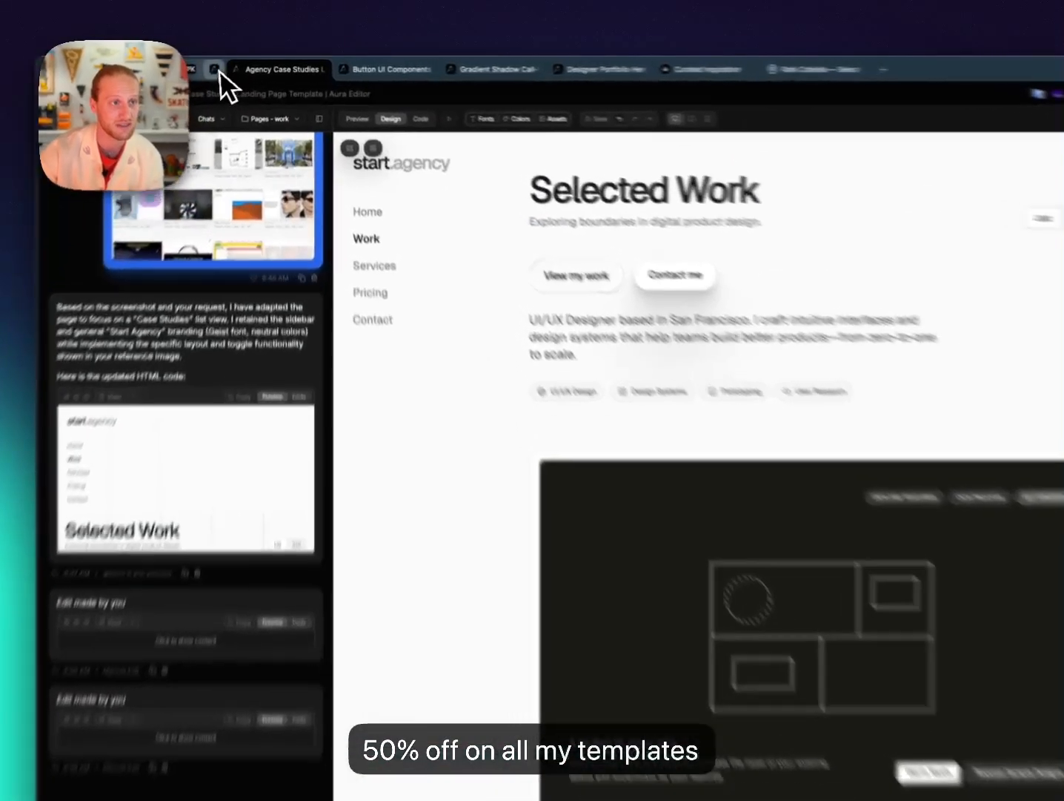
From the creator's template profile, open the Web App Multi Pages Site Template ($19, 11 pages).
click(218, 72)
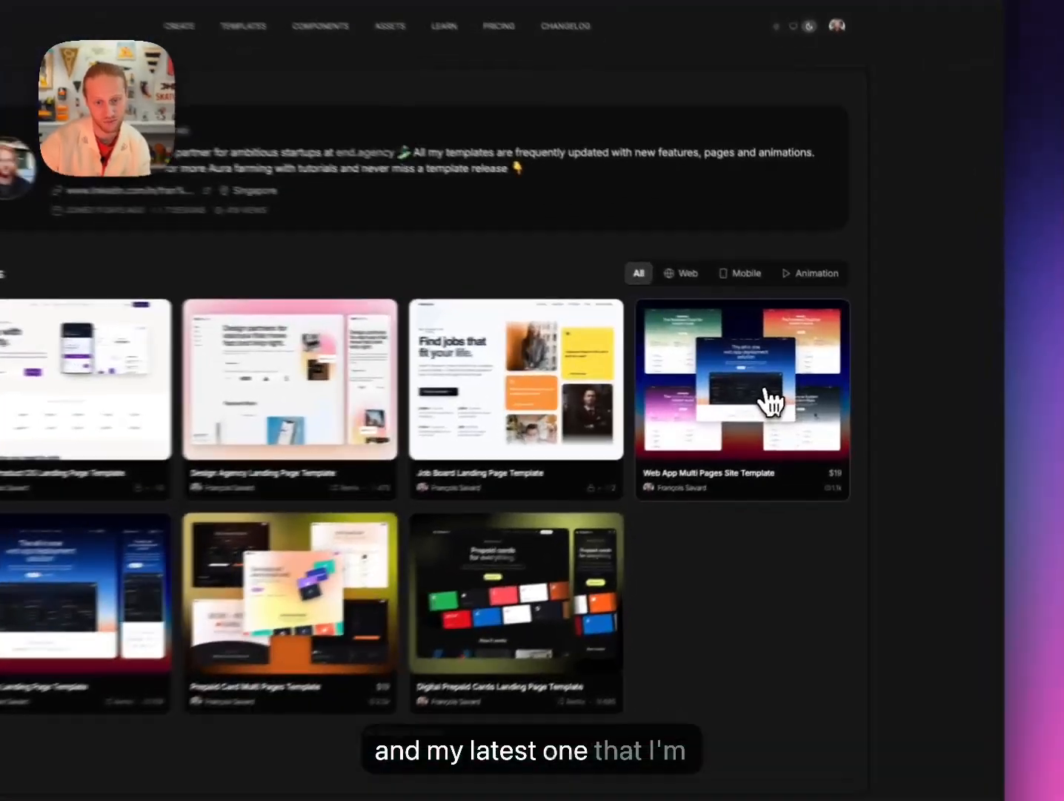
click(768, 403)
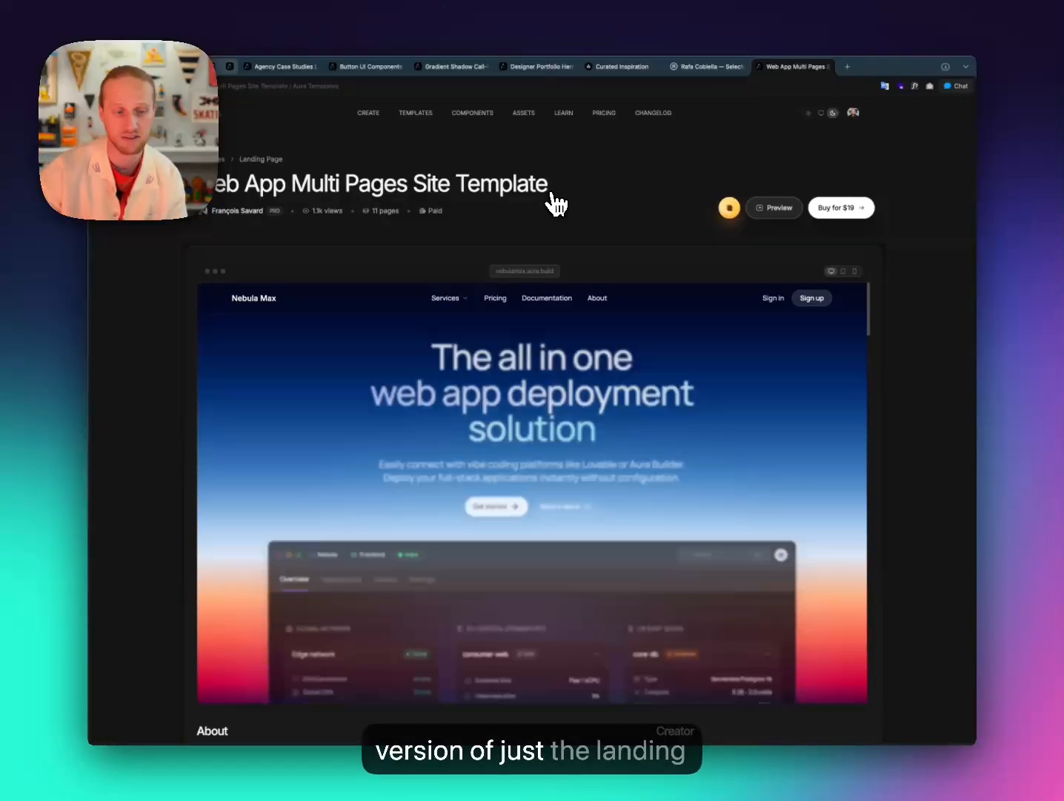
Show the preview's Databases page under Services and scroll through its Nebula Max feature sections.
mouse_move(449, 298)
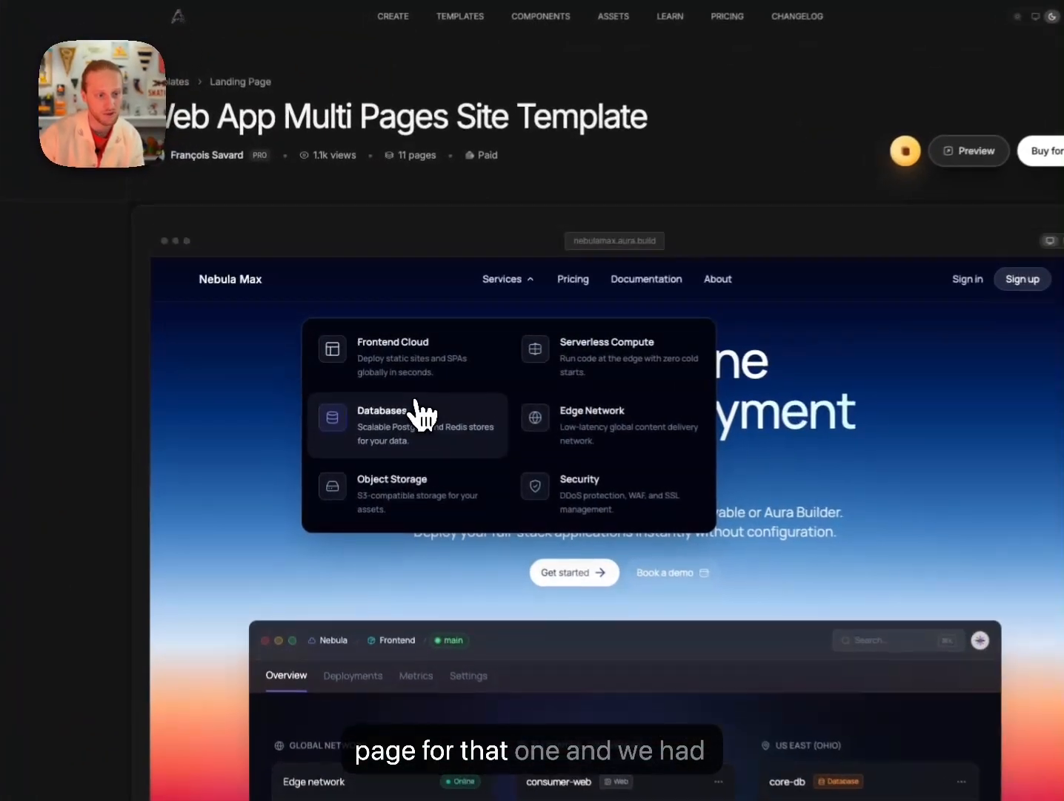
click(420, 411)
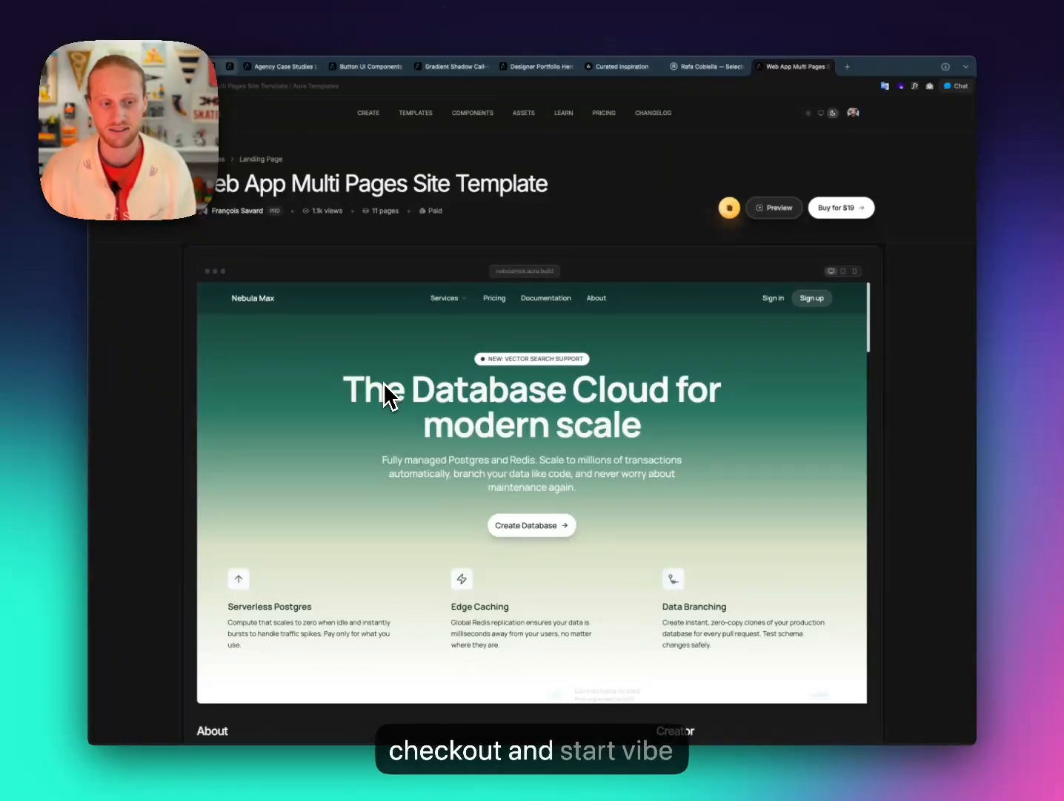
scroll(527, 420, down, 10)
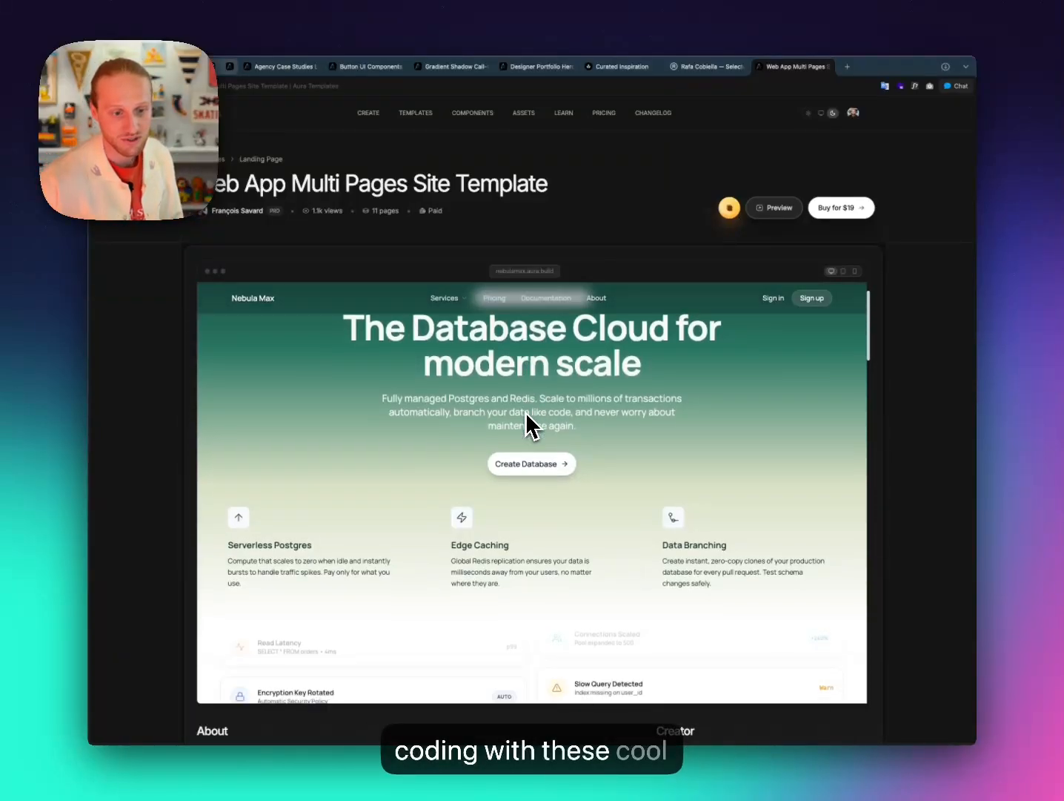
scroll(525, 427, down, 10)
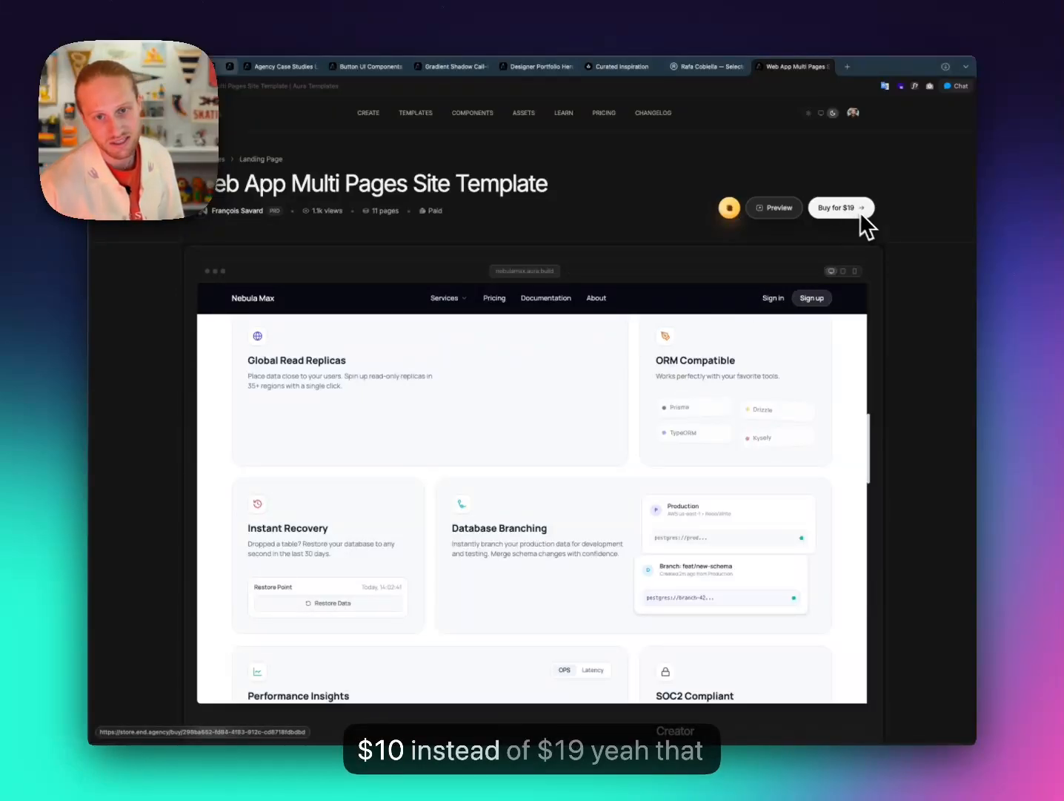
scroll(693, 467, up, 15)
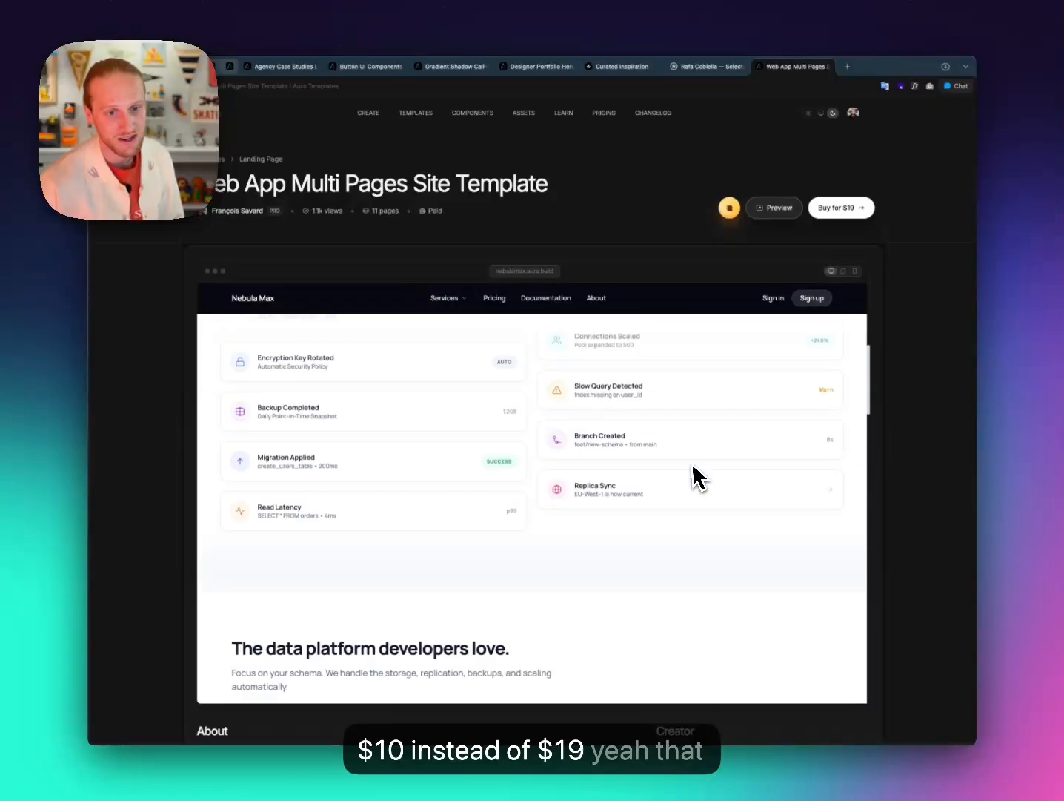